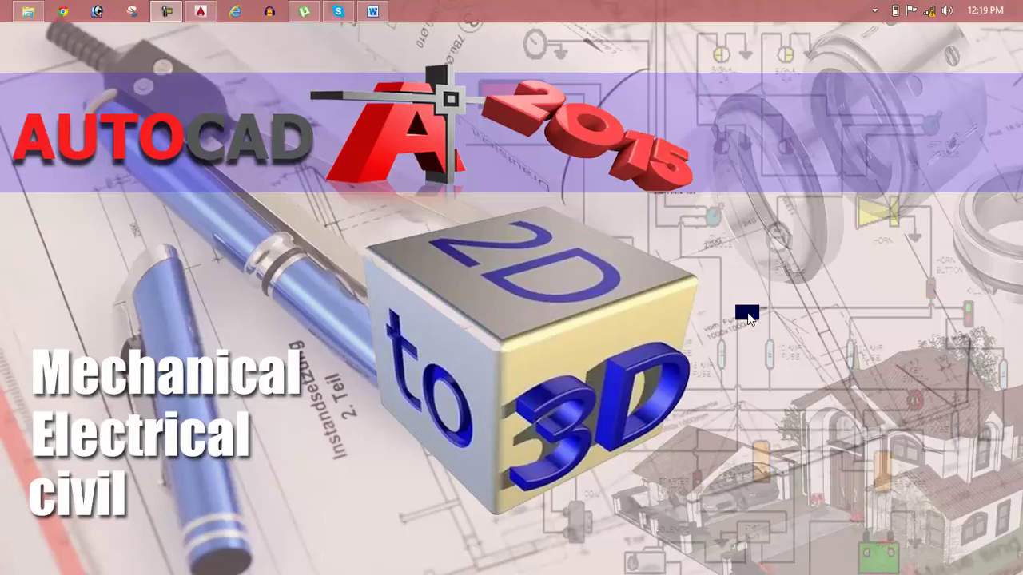
- Maximize the Lesson 26 Word document and scroll up to its AutoCAD 2015 title
{"action": "left_click", "coordinate": [374, 10]}
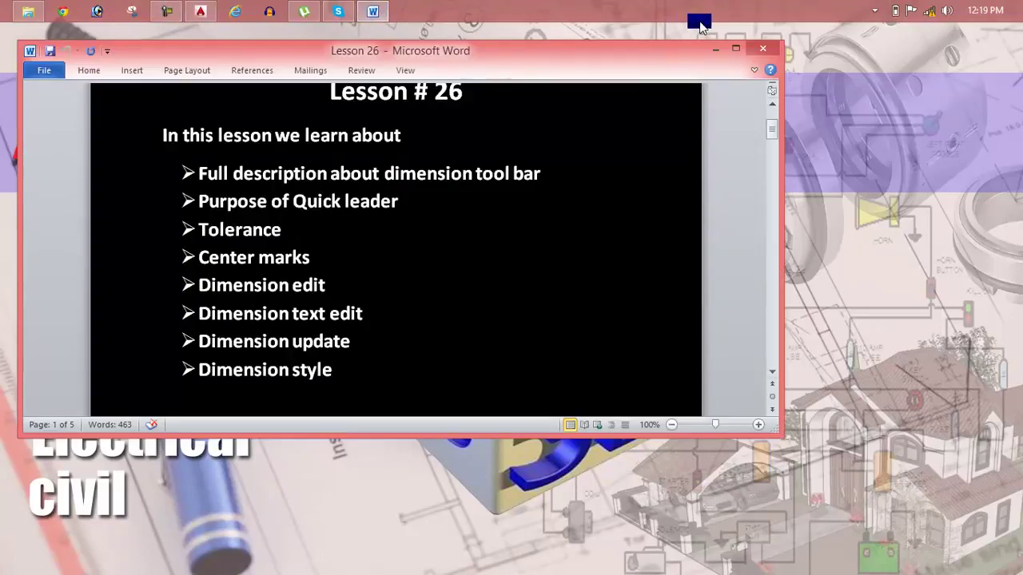
{"action": "left_click", "coordinate": [736, 49]}
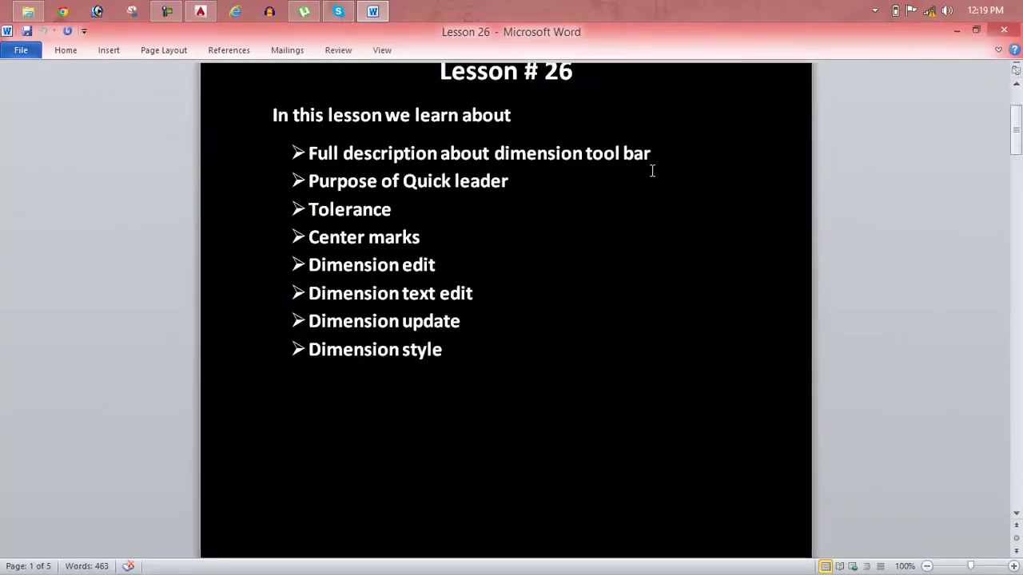
{"action": "scroll", "coordinate": [652, 170], "scroll_direction": "up", "scroll_amount": 1}
{"action": "scroll", "coordinate": [652, 170], "scroll_direction": "up", "scroll_amount": 1}
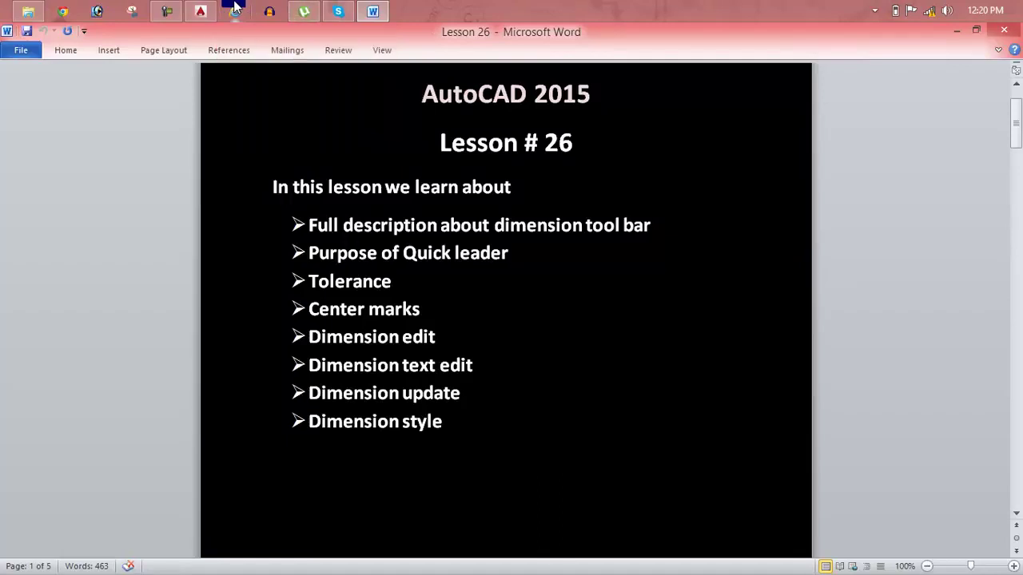
{"action": "left_click", "coordinate": [201, 11]}
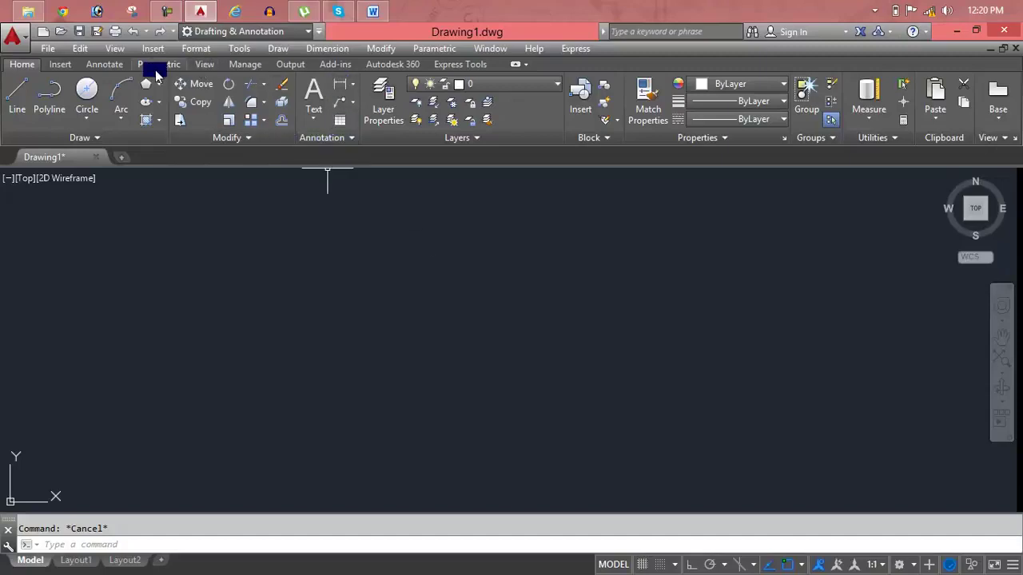
{"action": "left_click", "coordinate": [119, 68]}
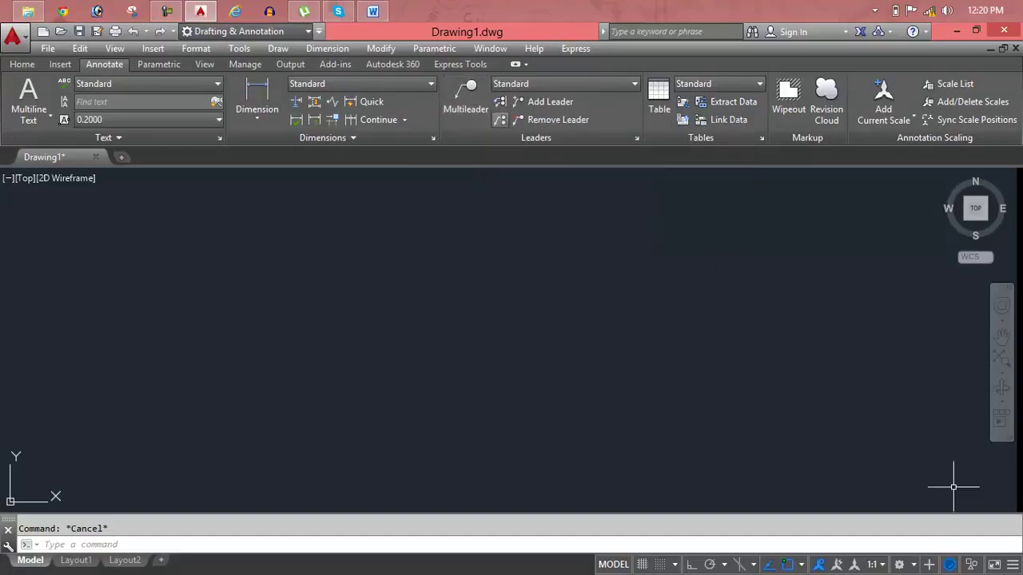
{"action": "left_click", "coordinate": [945, 83]}
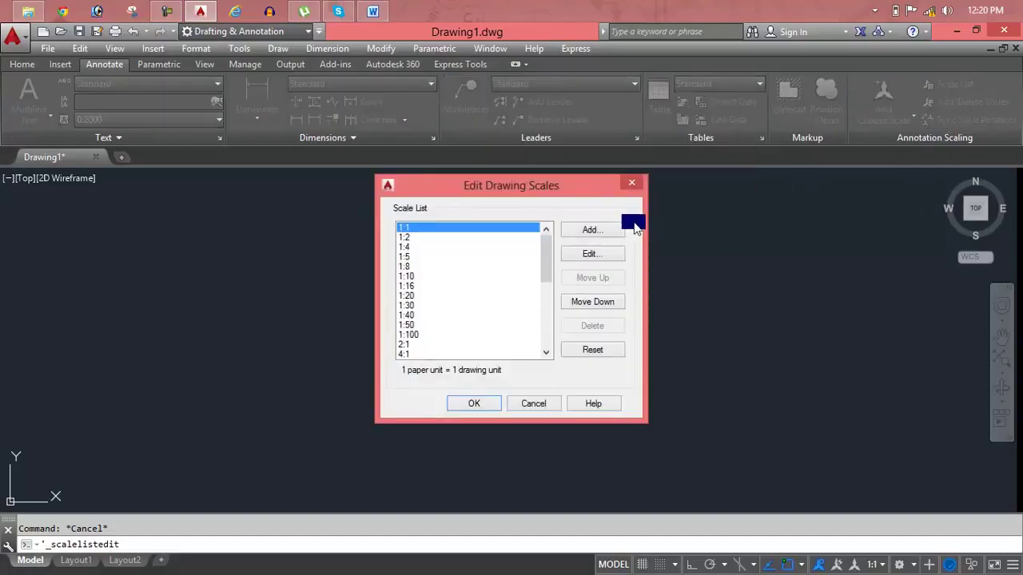
{"action": "left_click", "coordinate": [631, 184]}
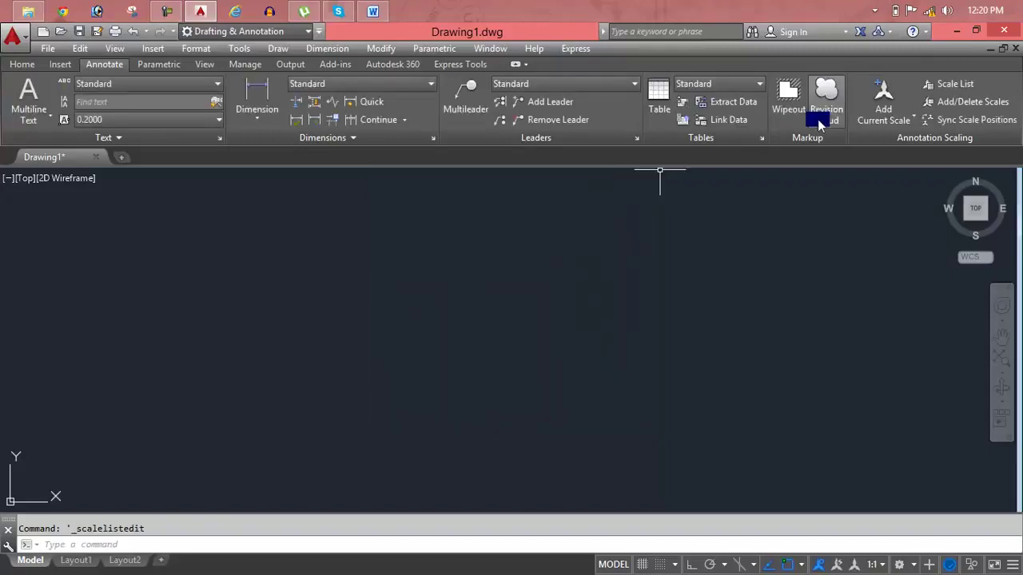
{"action": "left_click", "coordinate": [885, 120]}
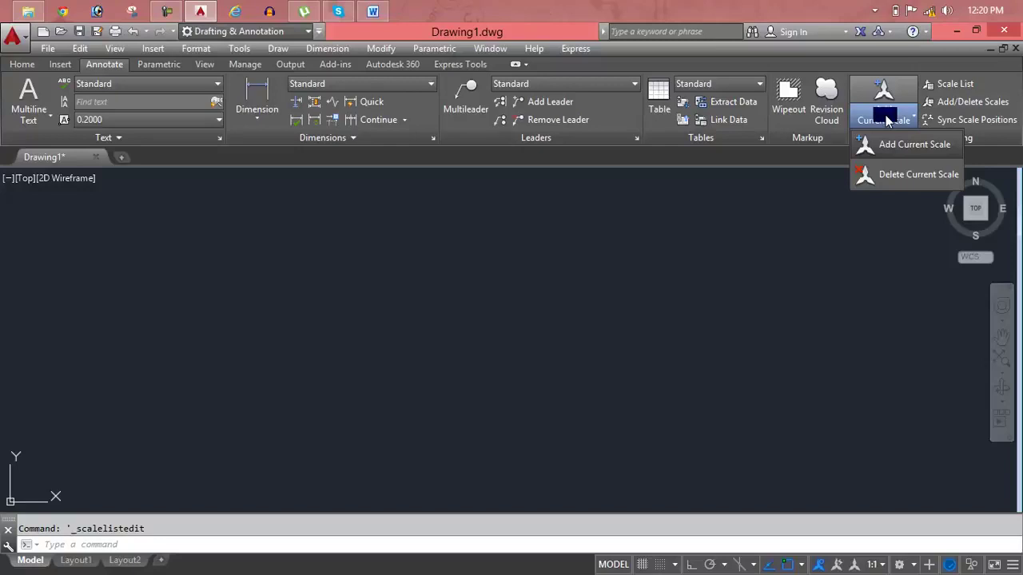
{"action": "key", "text": "Escape"}
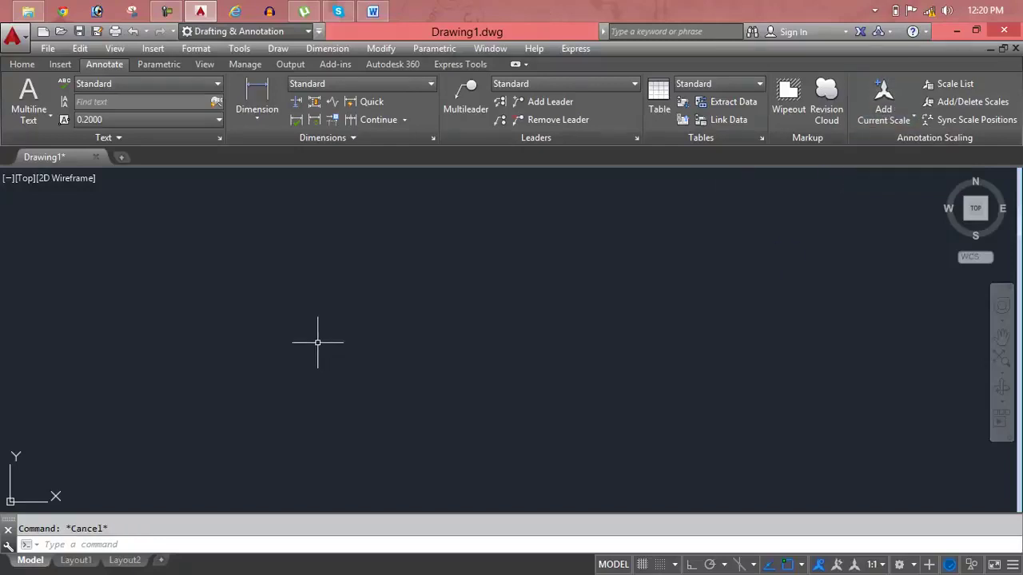
{"action": "left_click", "coordinate": [372, 12]}
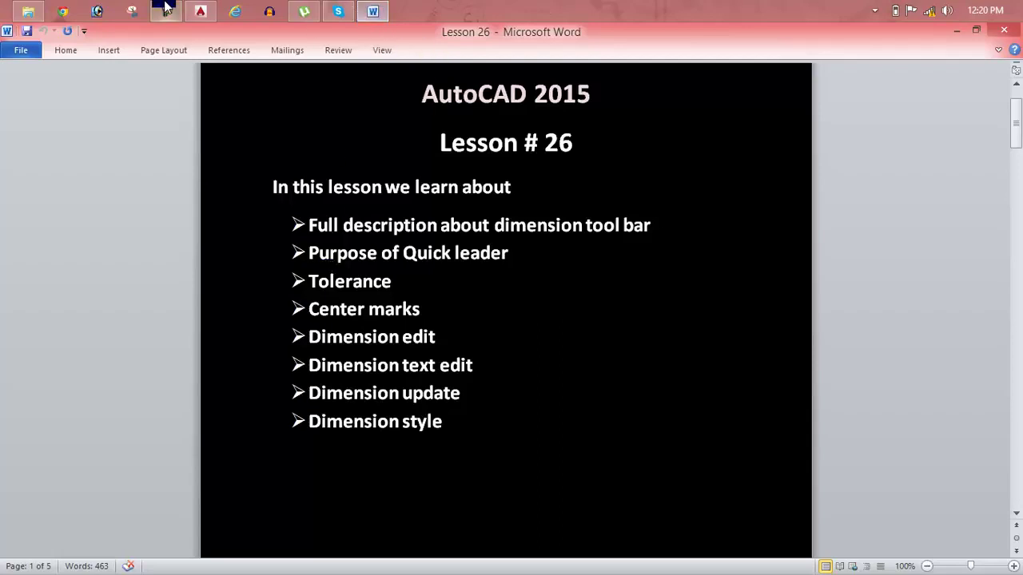
- Back in AutoCAD, draw a large bordering rectangle with REC
{"action": "left_click", "coordinate": [214, 16]}
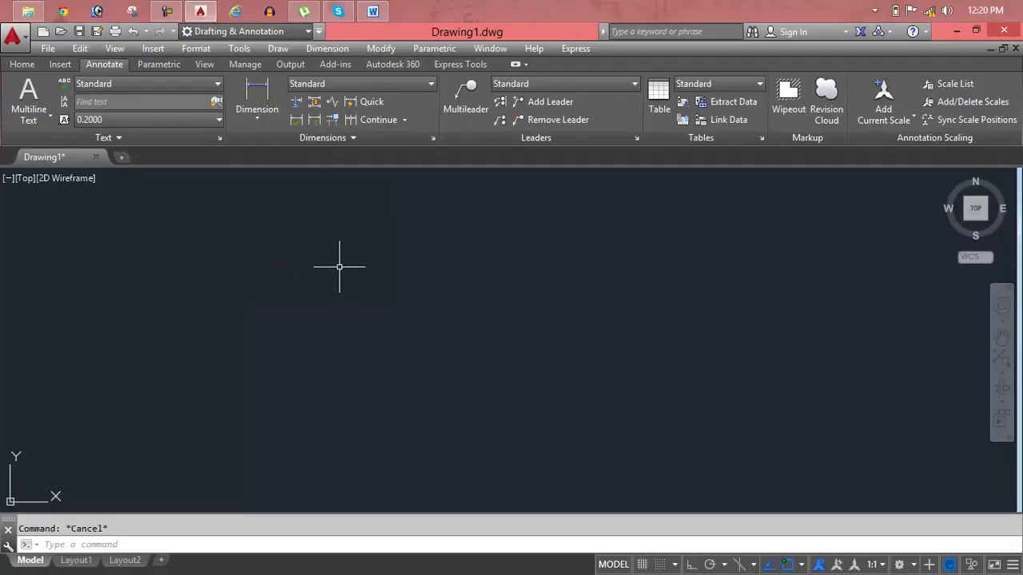
{"action": "type", "text": "rec"}
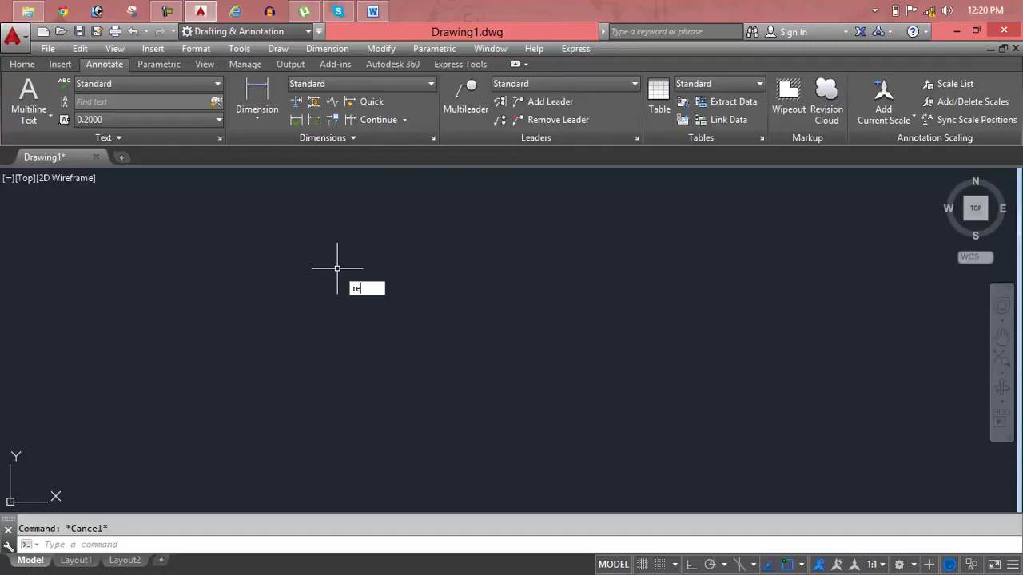
{"action": "key", "text": "Return"}
{"action": "left_click", "coordinate": [295, 243]}
{"action": "left_click", "coordinate": [611, 407]}
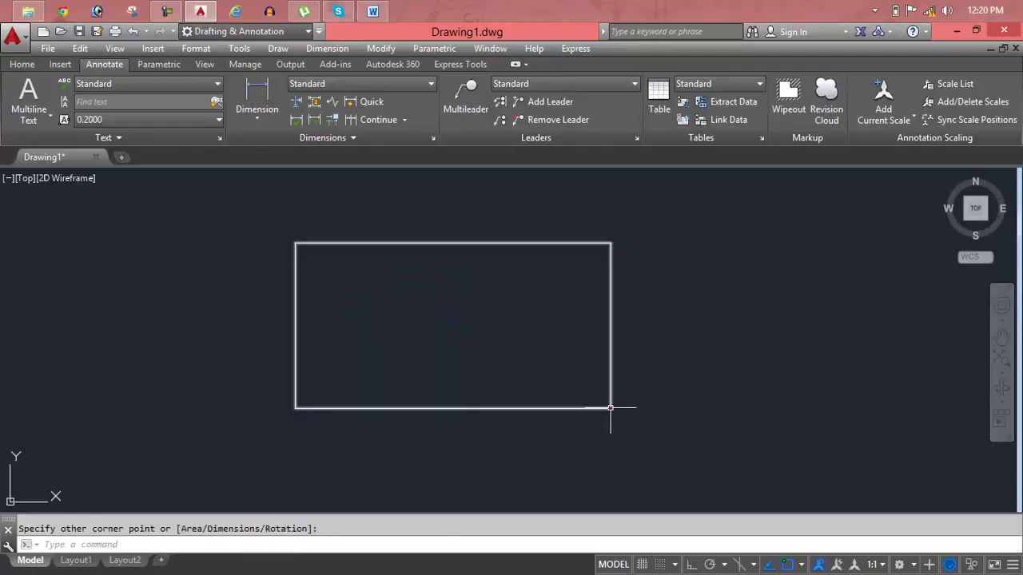
- Draw a small circle upper left and a larger overlapping circle below it
{"action": "type", "text": "c"}
{"action": "key", "text": "Return"}
{"action": "left_click", "coordinate": [347, 283]}
{"action": "left_click", "coordinate": [373, 303]}
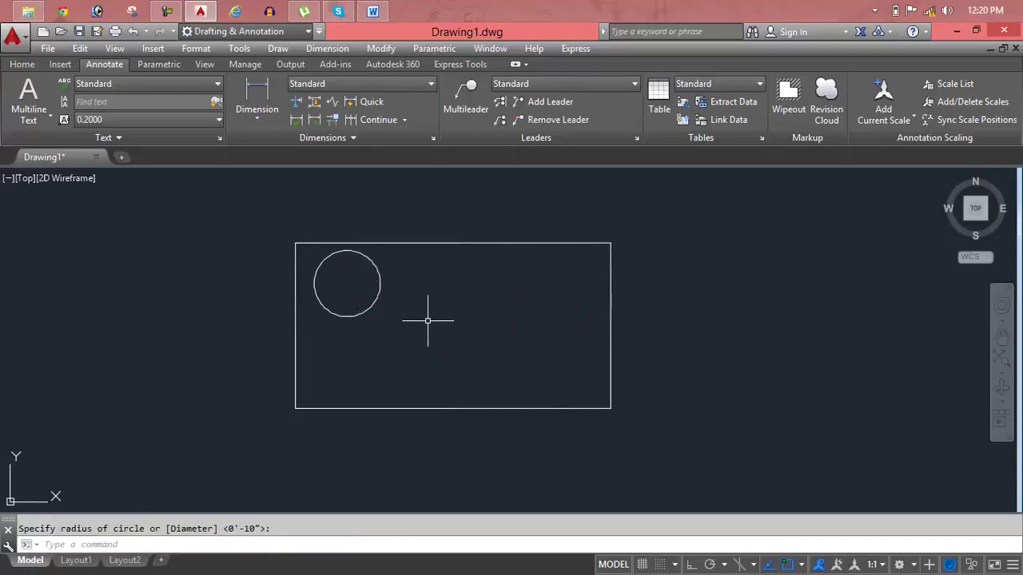
{"action": "key", "text": "Return"}
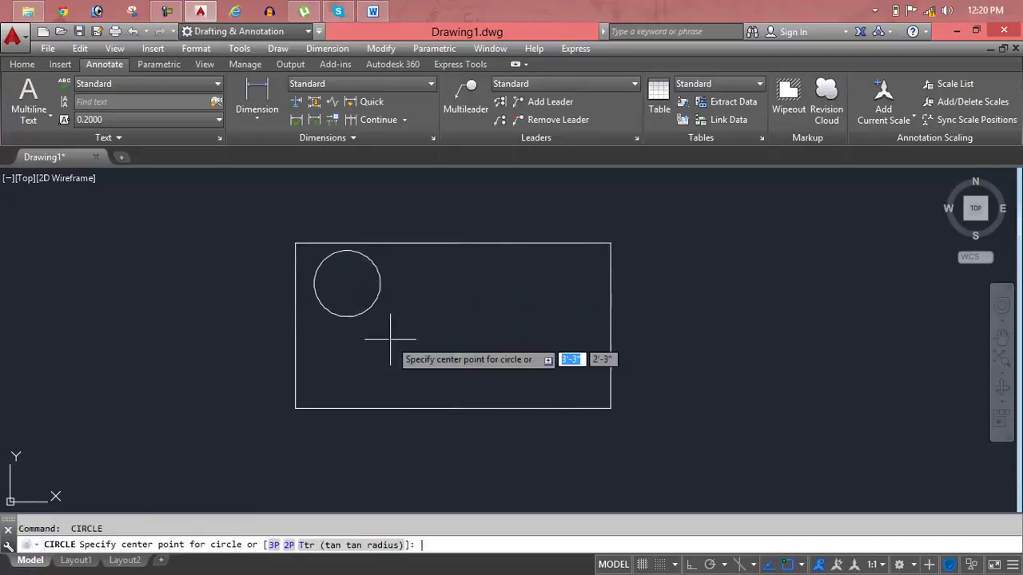
{"action": "left_click", "coordinate": [389, 339]}
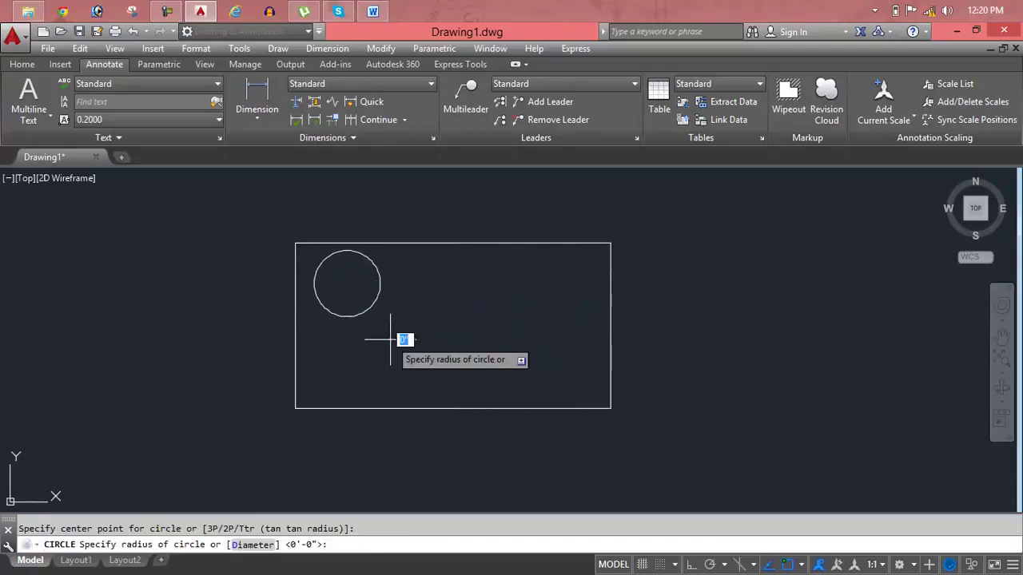
{"action": "left_click", "coordinate": [353, 303]}
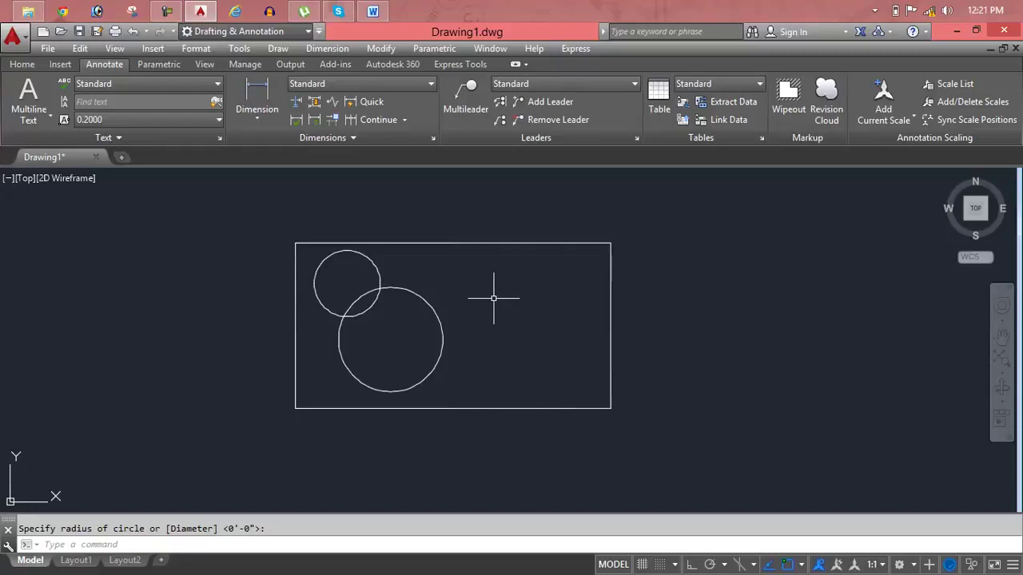
- Draw a 3-point arc to the right of the circles
{"action": "left_click", "coordinate": [21, 64]}
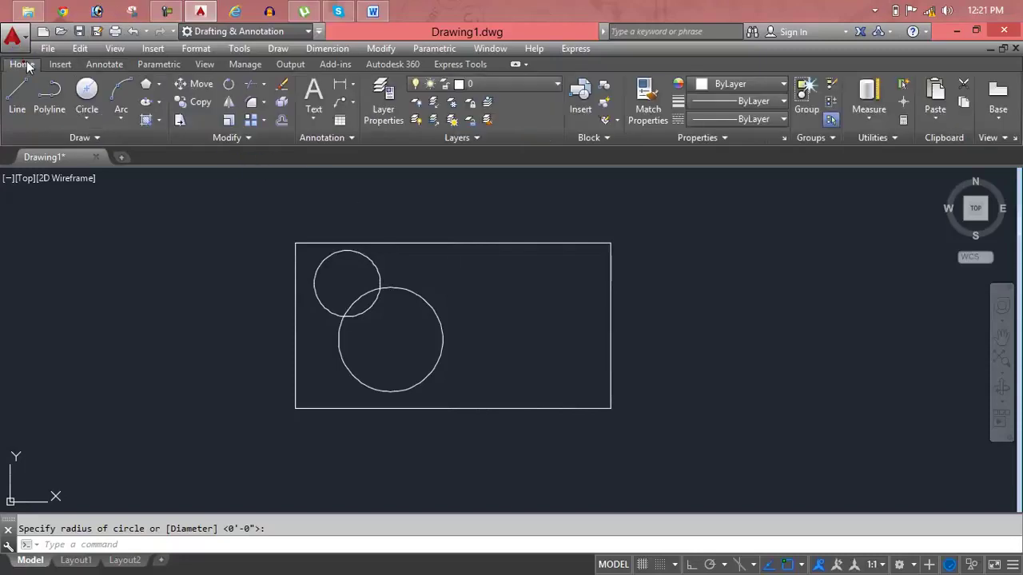
{"action": "left_click", "coordinate": [108, 141]}
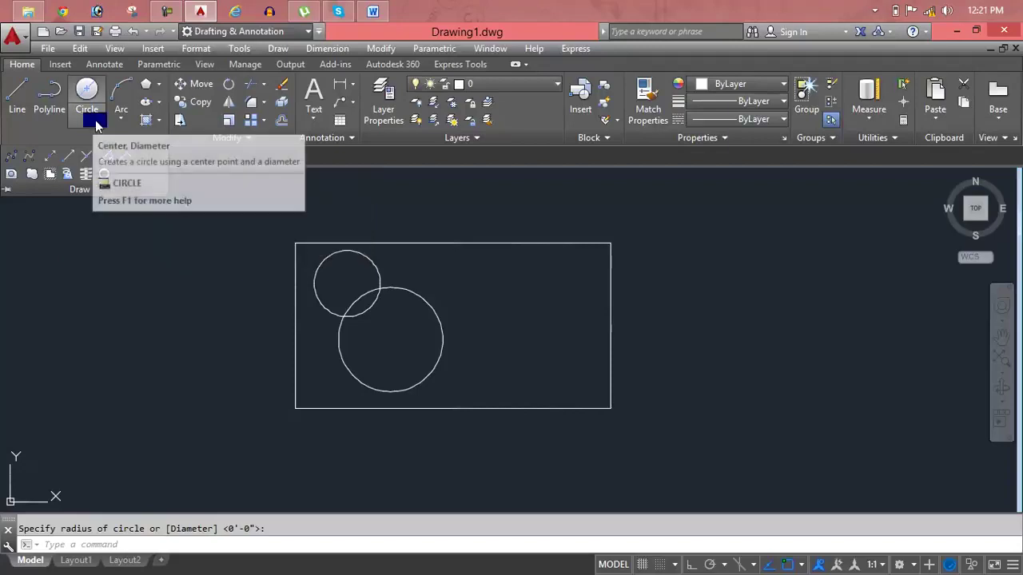
{"action": "left_click", "coordinate": [126, 120]}
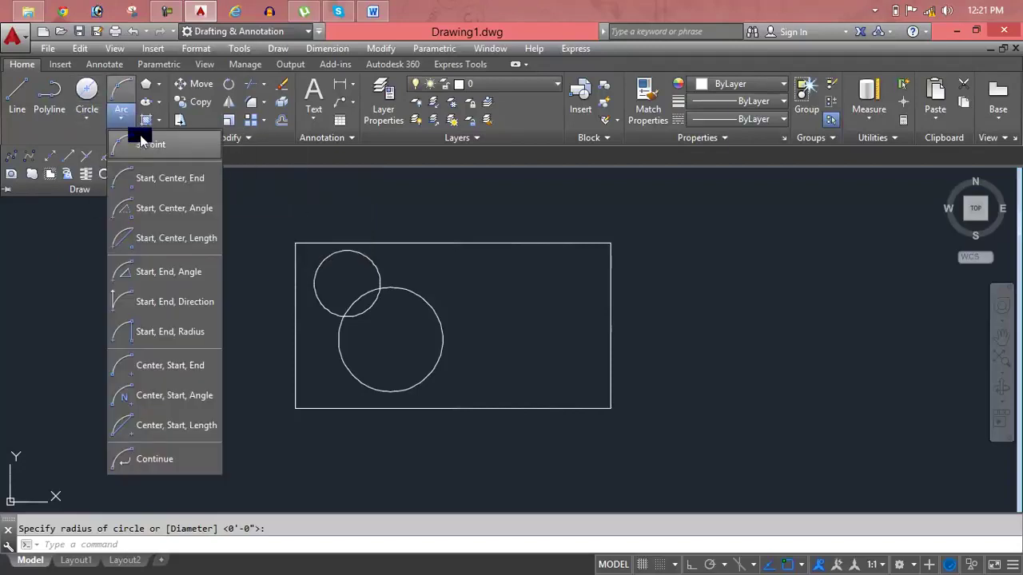
{"action": "left_click", "coordinate": [152, 145]}
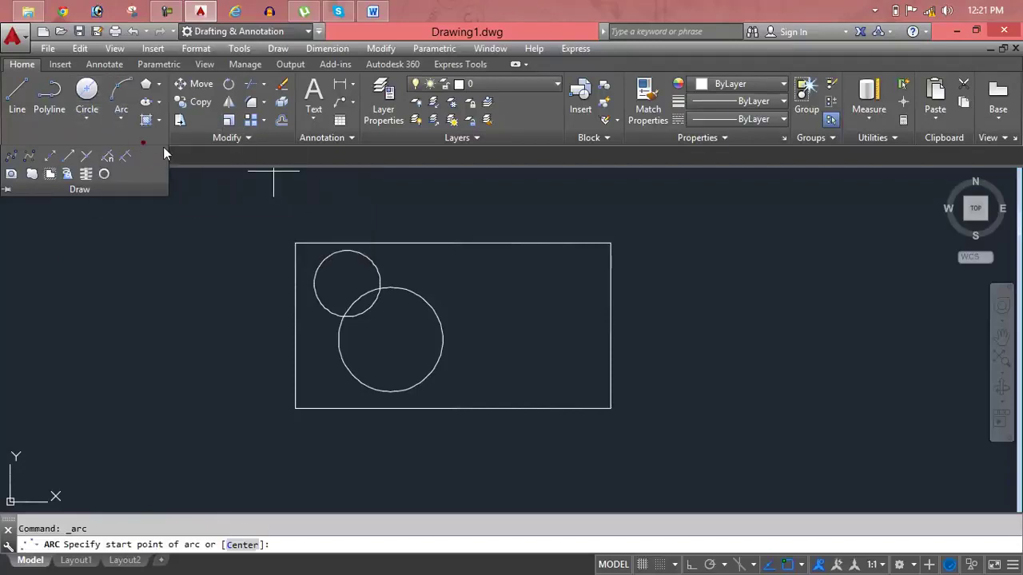
{"action": "left_click", "coordinate": [477, 309]}
{"action": "left_click", "coordinate": [517, 274]}
{"action": "left_click", "coordinate": [543, 282]}
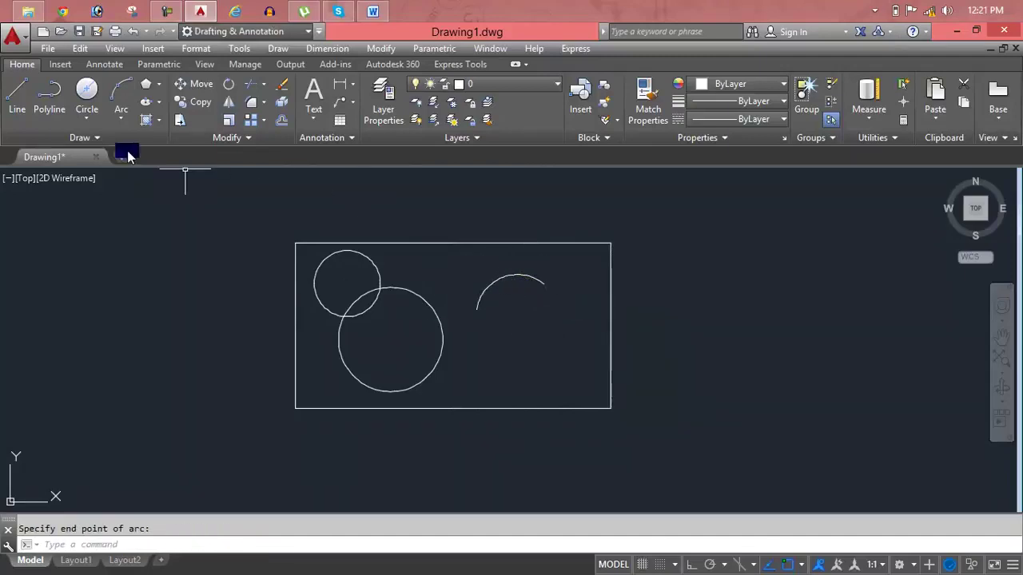
- Start a small rectangle below the arc with REC, then end the command
{"action": "type", "text": "rec"}
{"action": "key", "text": "Return"}
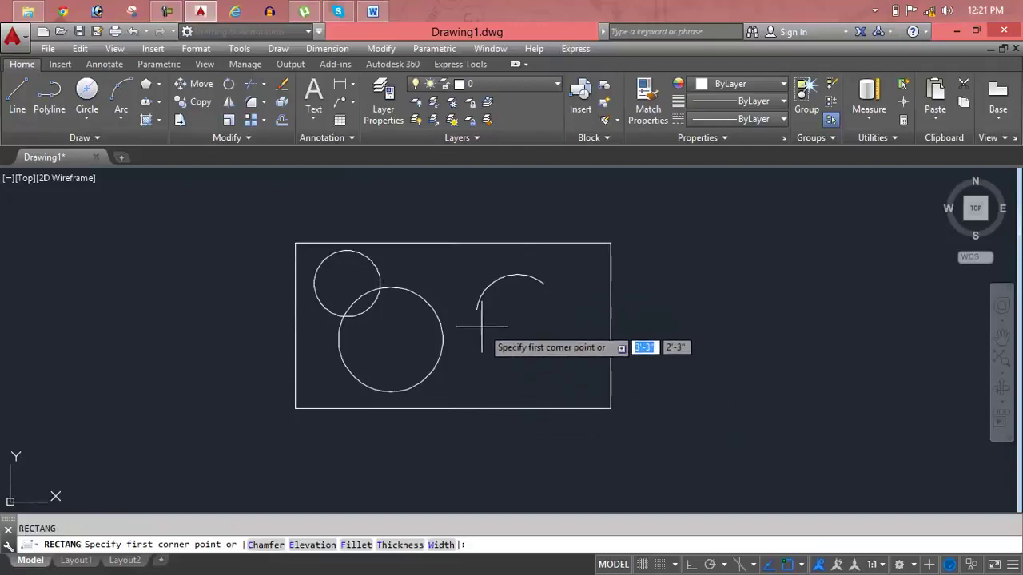
{"action": "left_click", "coordinate": [480, 325]}
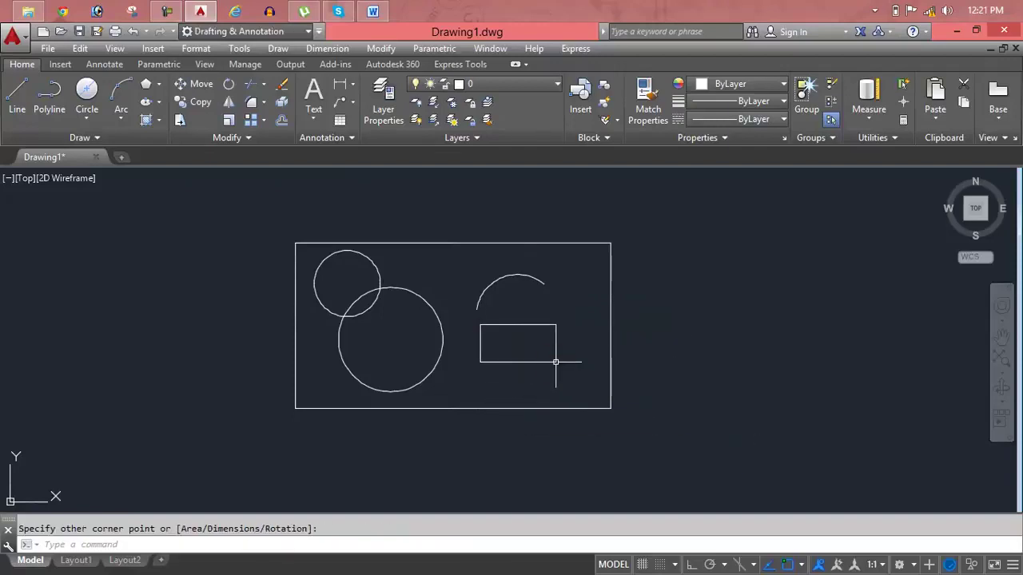
{"action": "key", "text": "Escape"}
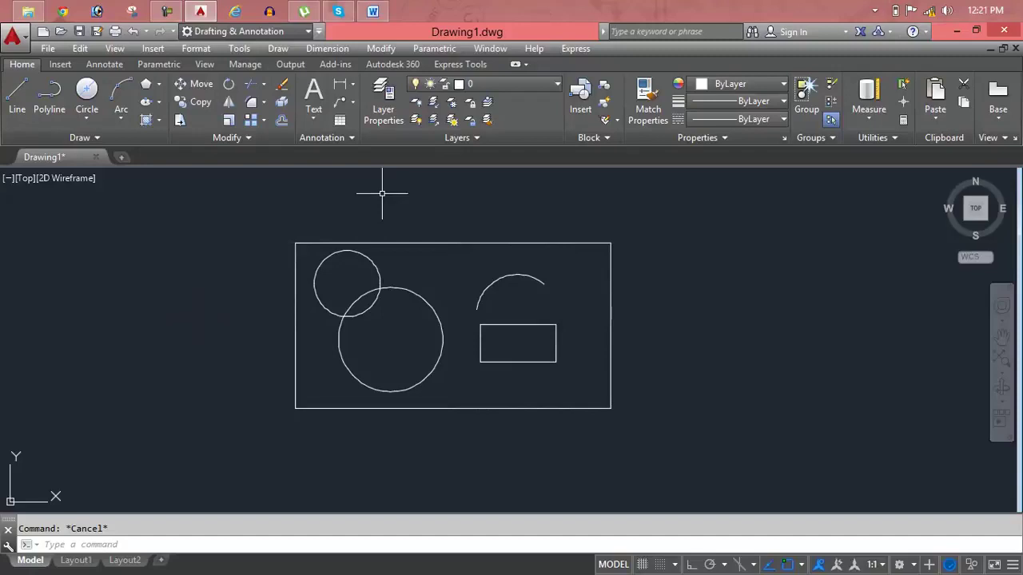
- Start a multileader pointing at the small circle, with its landing to the upper left
{"action": "left_click", "coordinate": [350, 110]}
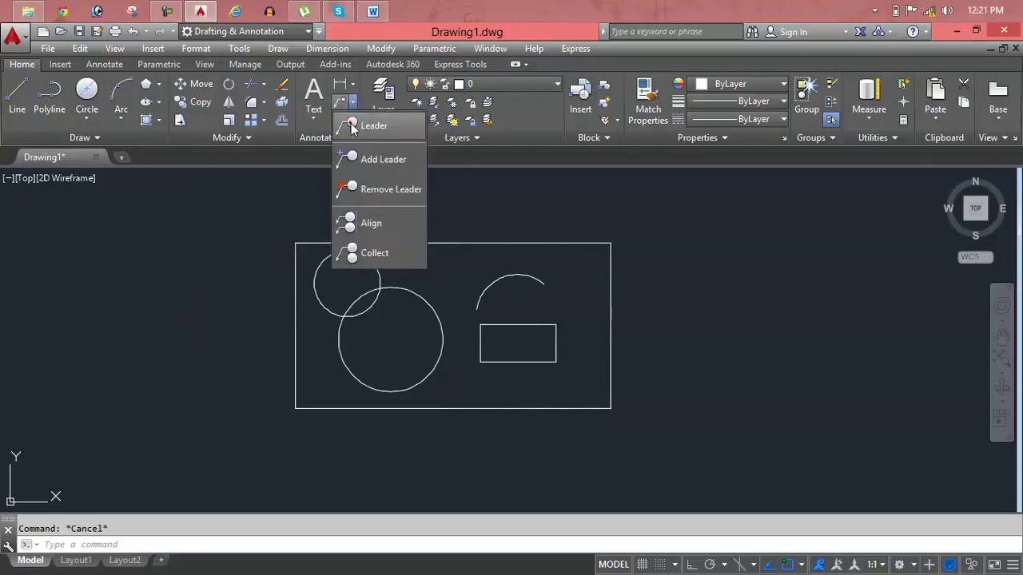
{"action": "left_click", "coordinate": [361, 126]}
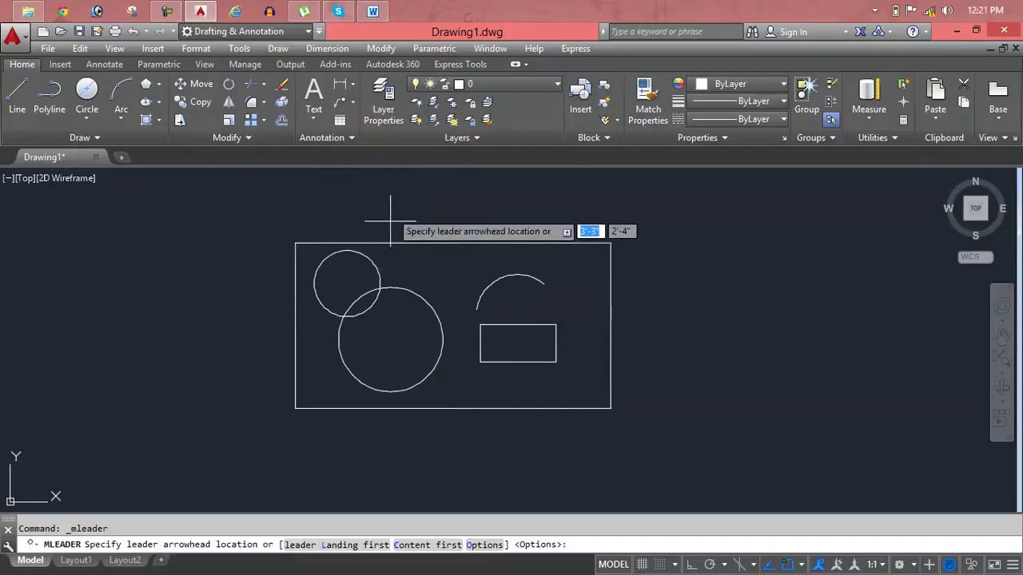
{"action": "left_click", "coordinate": [347, 282]}
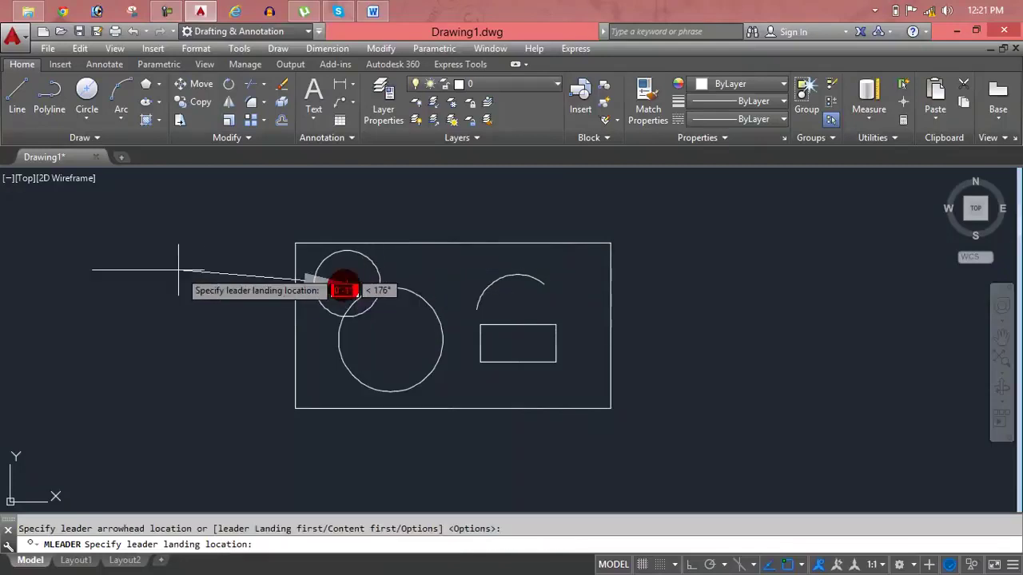
{"action": "left_click", "coordinate": [245, 234]}
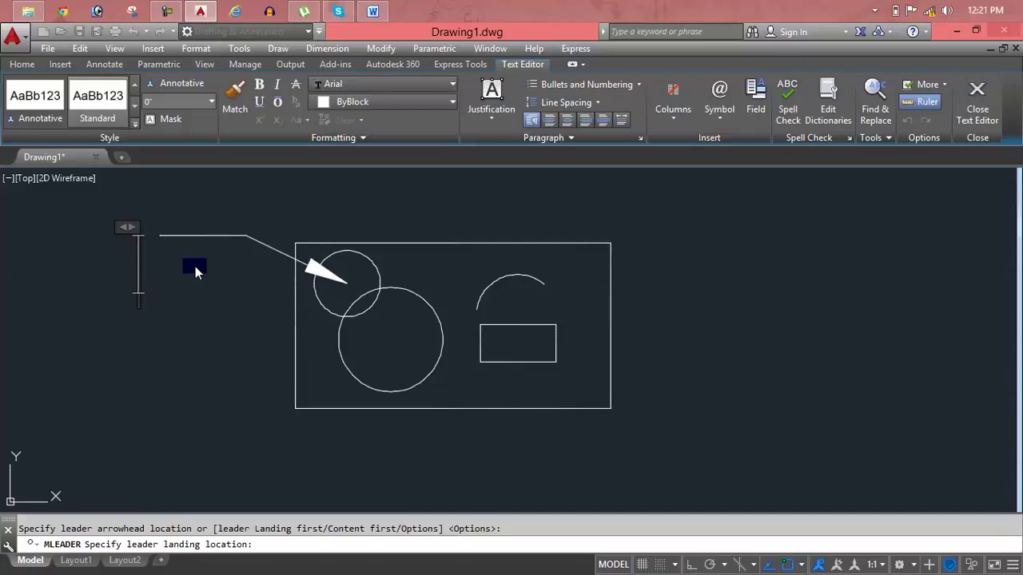
- Enter the leader text 'circle' and zoom to view the whole drawing
{"action": "type", "text": "XI"}
{"action": "key", "text": "BackSpace"}
{"action": "key", "text": "BackSpace"}
{"action": "type", "text": "circle"}
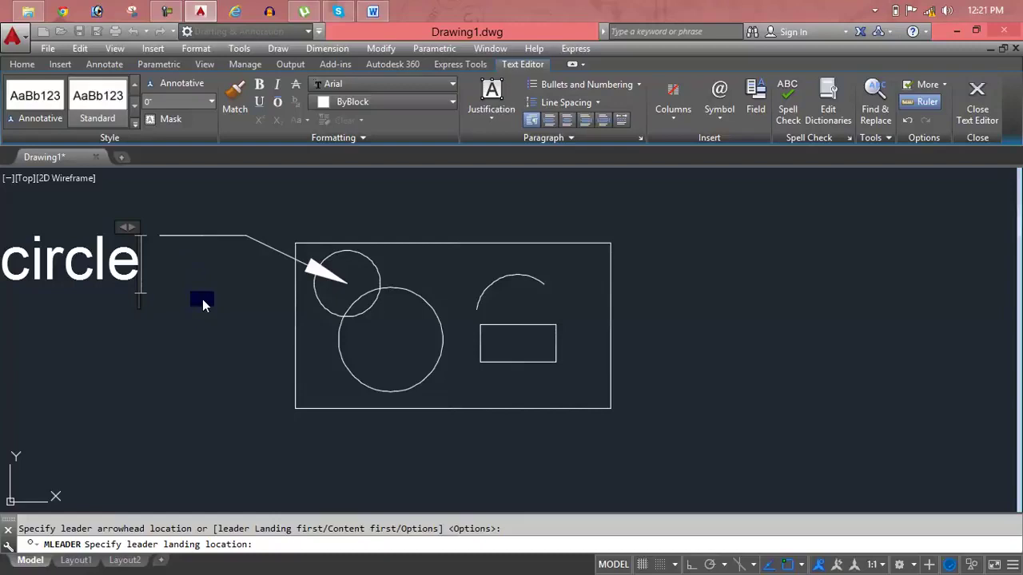
{"action": "left_click", "coordinate": [203, 298]}
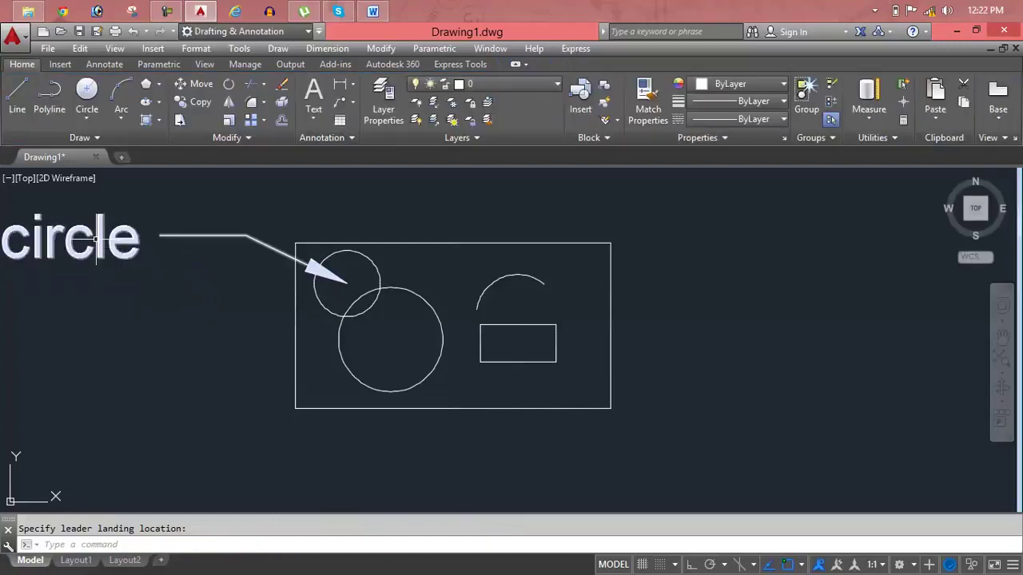
{"action": "scroll", "coordinate": [96, 237], "scroll_direction": "down", "scroll_amount": 4}
{"action": "scroll", "coordinate": [120, 240], "scroll_direction": "up", "scroll_amount": 2}
{"action": "scroll", "coordinate": [144, 241], "scroll_direction": "up", "scroll_amount": 1}
{"action": "scroll", "coordinate": [169, 243], "scroll_direction": "up", "scroll_amount": 1}
{"action": "scroll", "coordinate": [170, 243], "scroll_direction": "down", "scroll_amount": 2}
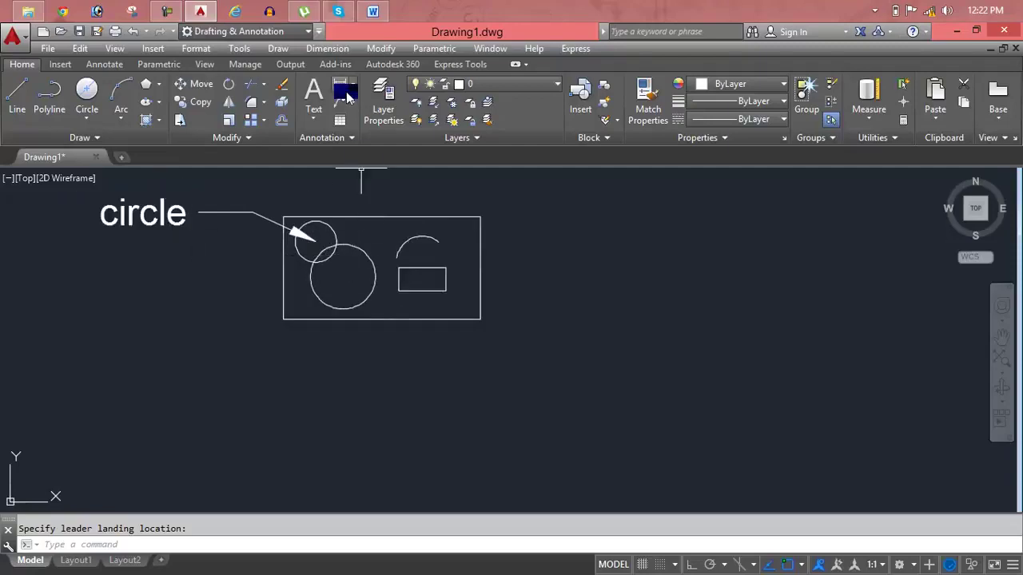
{"action": "left_click", "coordinate": [352, 102]}
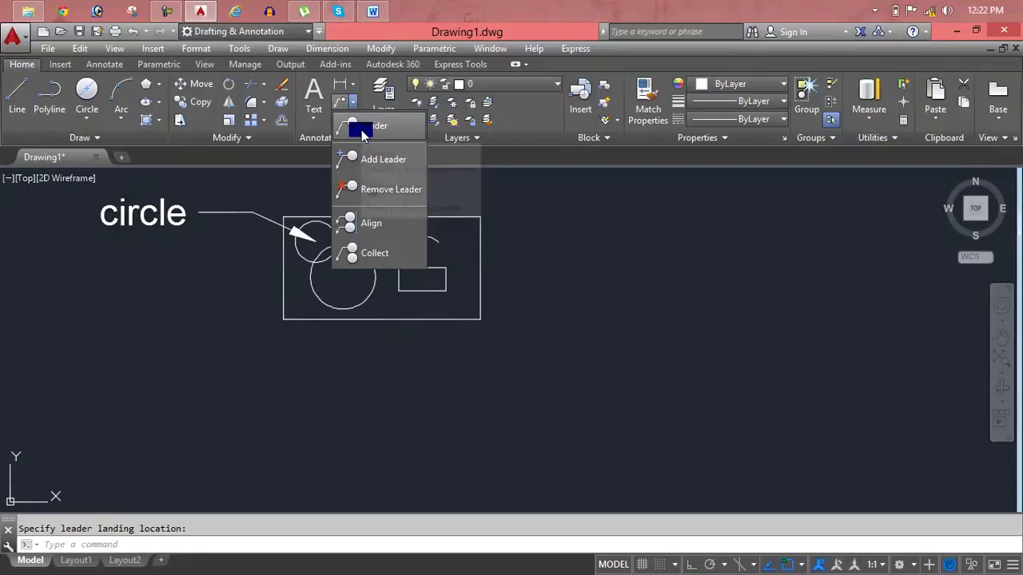
{"action": "left_click", "coordinate": [361, 159]}
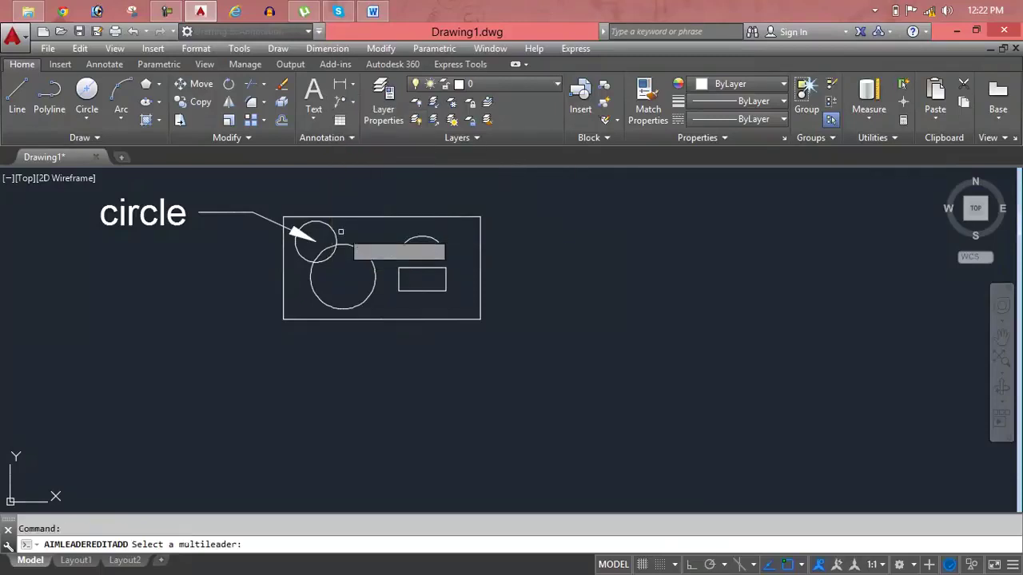
{"action": "left_click", "coordinate": [331, 308]}
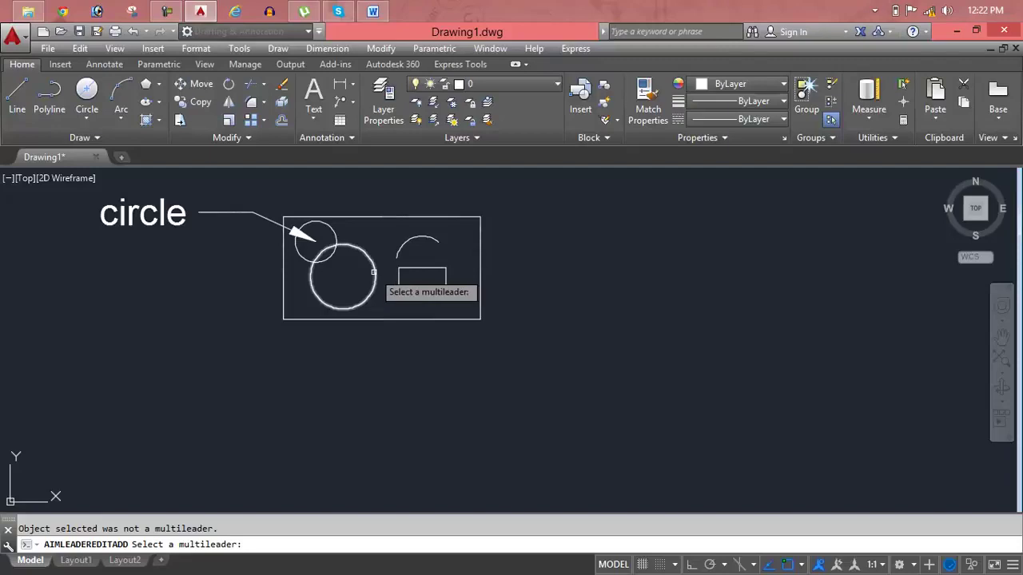
{"action": "left_click", "coordinate": [296, 231]}
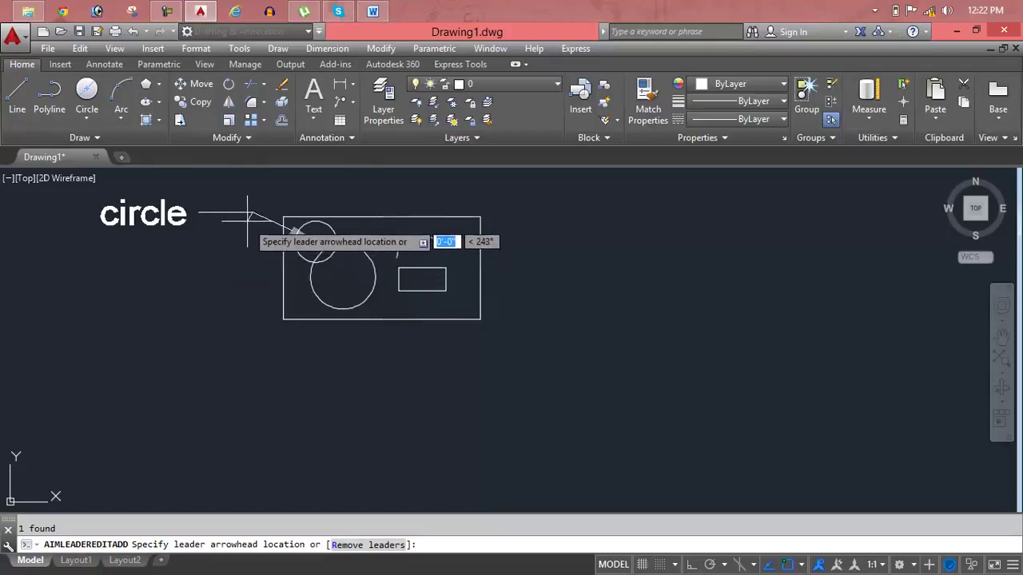
{"action": "scroll", "coordinate": [248, 214], "scroll_direction": "up", "scroll_amount": 5}
{"action": "middle_click_drag", "start_coordinate": [256, 199], "coordinate": [245, 415]}
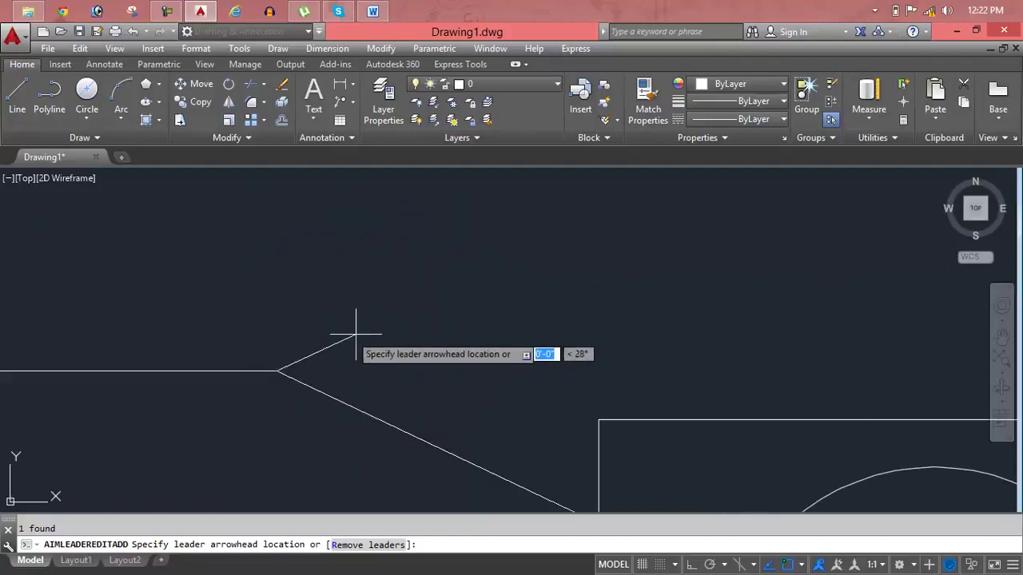
{"action": "scroll", "coordinate": [577, 282], "scroll_direction": "down", "scroll_amount": 5}
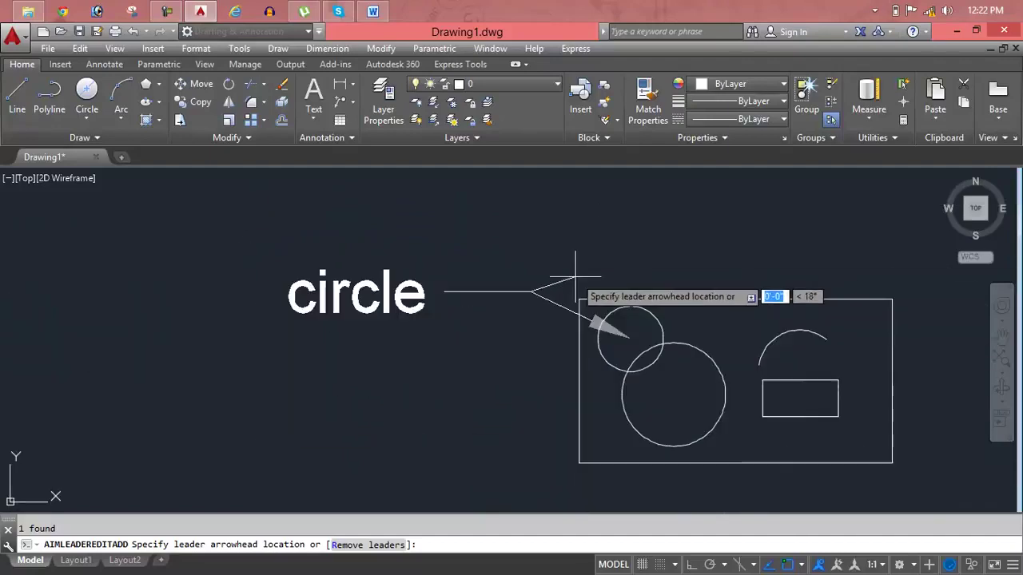
{"action": "left_click", "coordinate": [392, 366]}
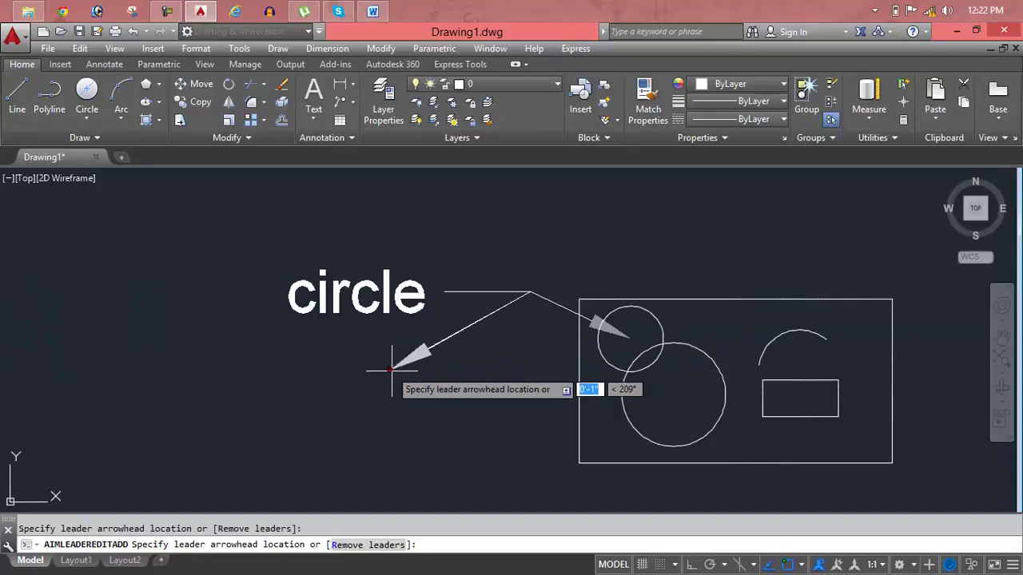
{"action": "left_click", "coordinate": [568, 408]}
{"action": "left_click", "coordinate": [667, 272]}
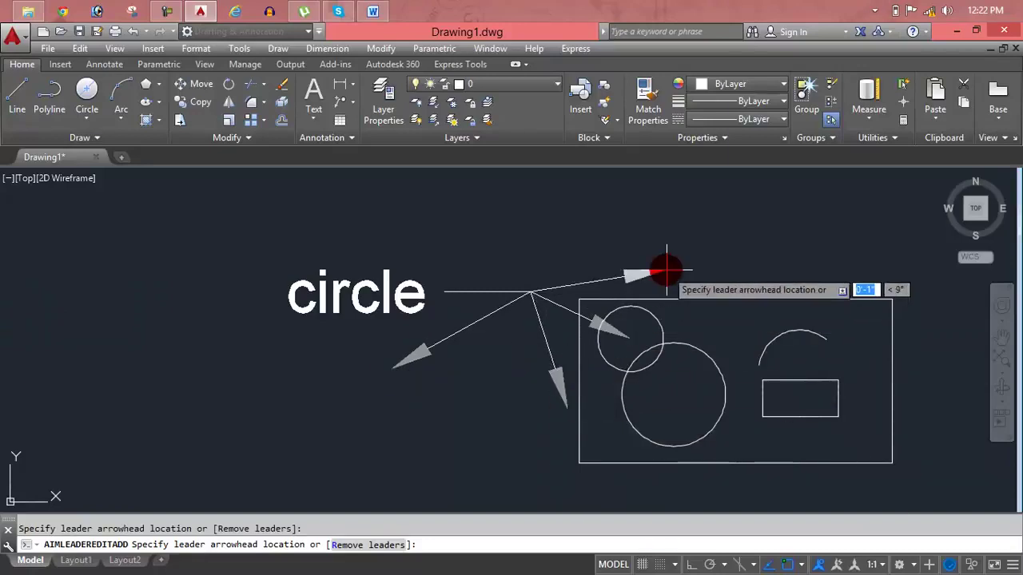
{"action": "key", "text": "Escape"}
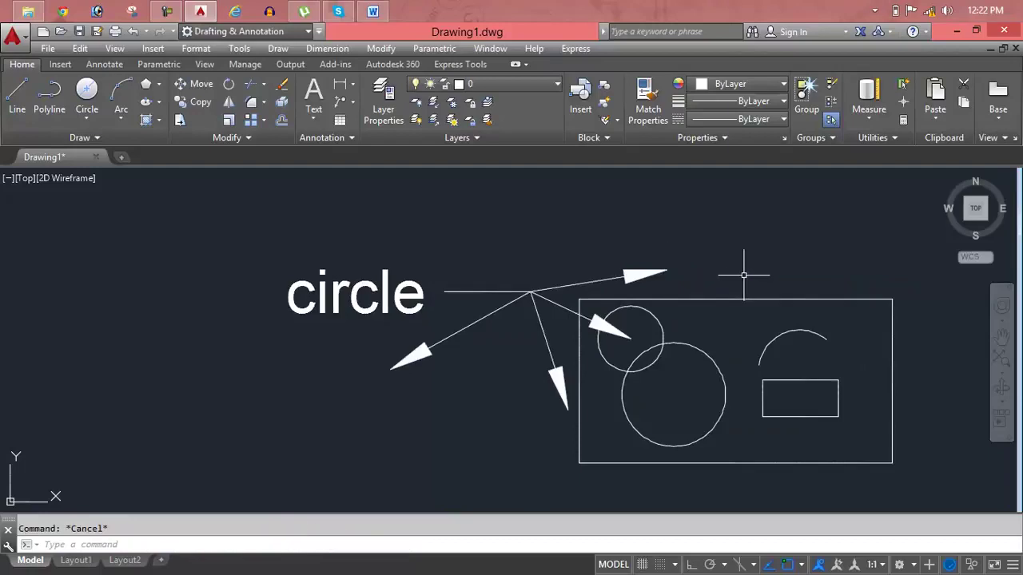
{"action": "key", "text": "ctrl+z"}
{"action": "middle_click_drag", "start_coordinate": [274, 183], "coordinate": [313, 240]}
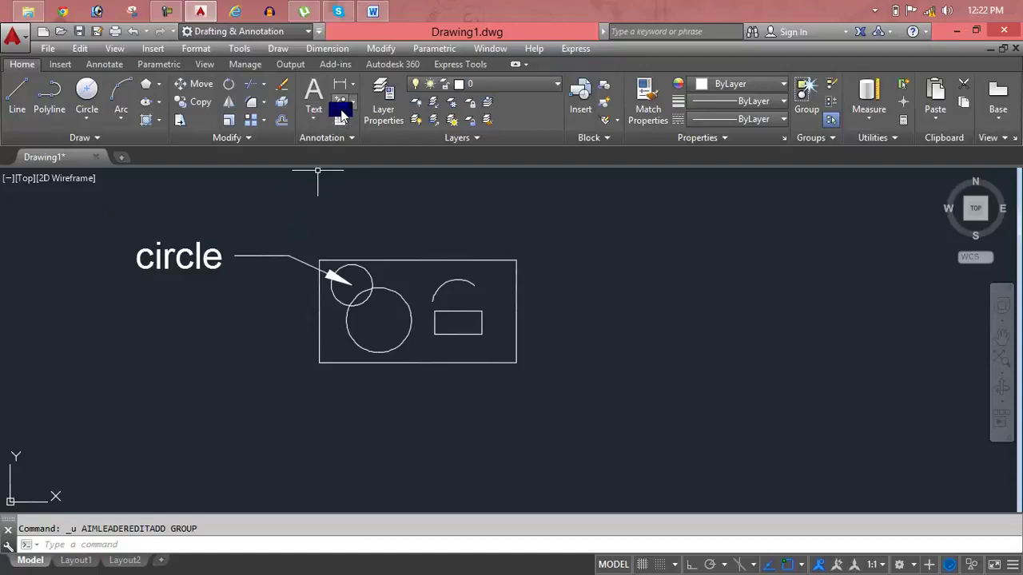
- Add a 'big' multileader at the large circle's centre, then crossing-select every object
{"action": "left_click", "coordinate": [350, 102]}
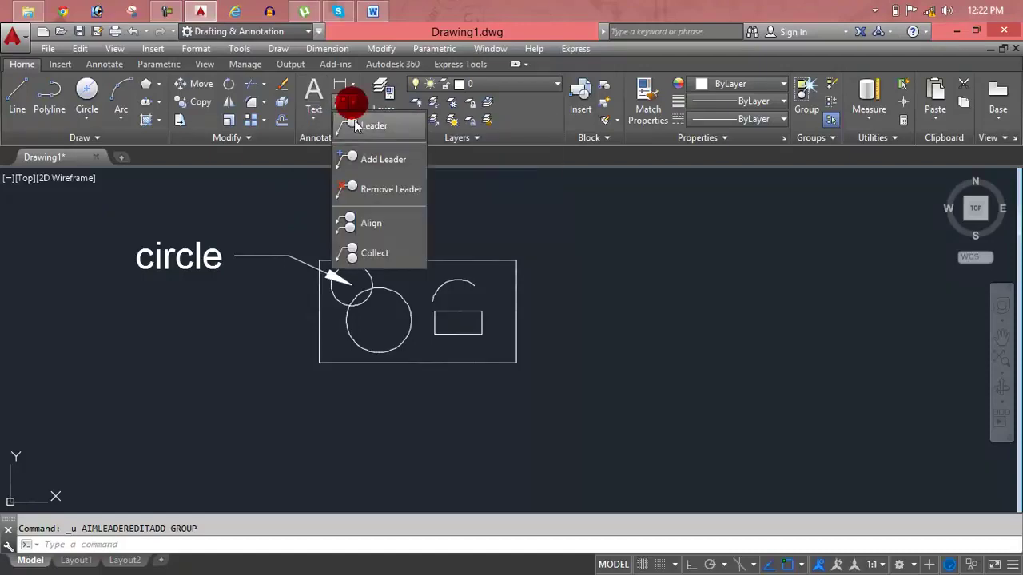
{"action": "left_click", "coordinate": [357, 126]}
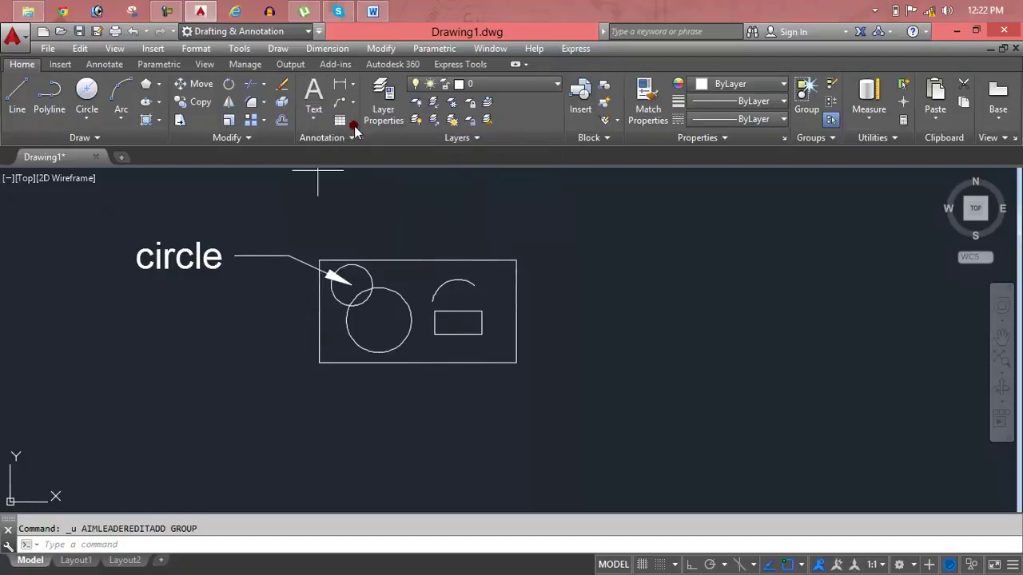
{"action": "left_click", "coordinate": [378, 319]}
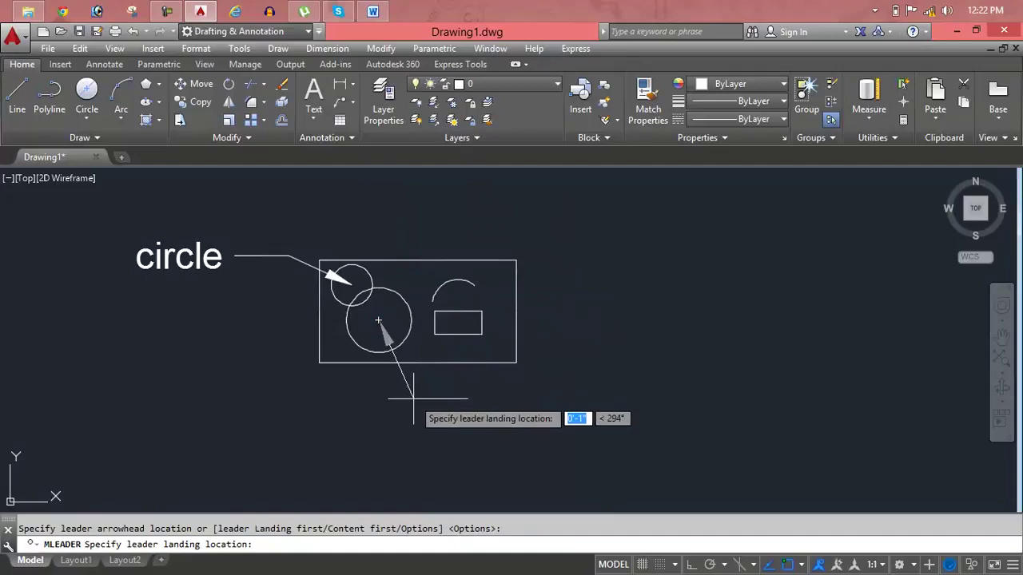
{"action": "left_click", "coordinate": [242, 339]}
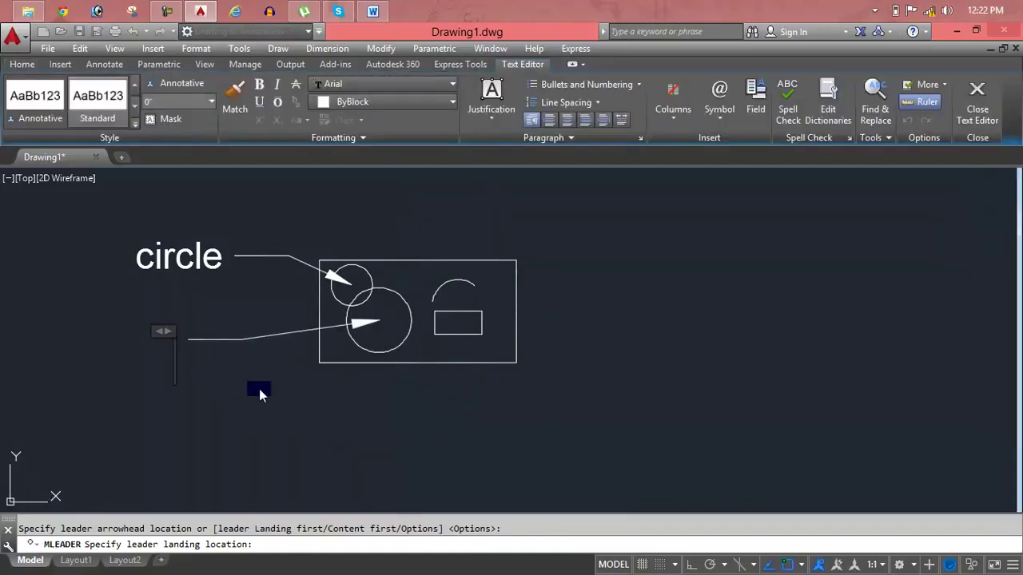
{"action": "type", "text": "b"}
{"action": "type", "text": "ig"}
{"action": "left_click", "coordinate": [249, 348]}
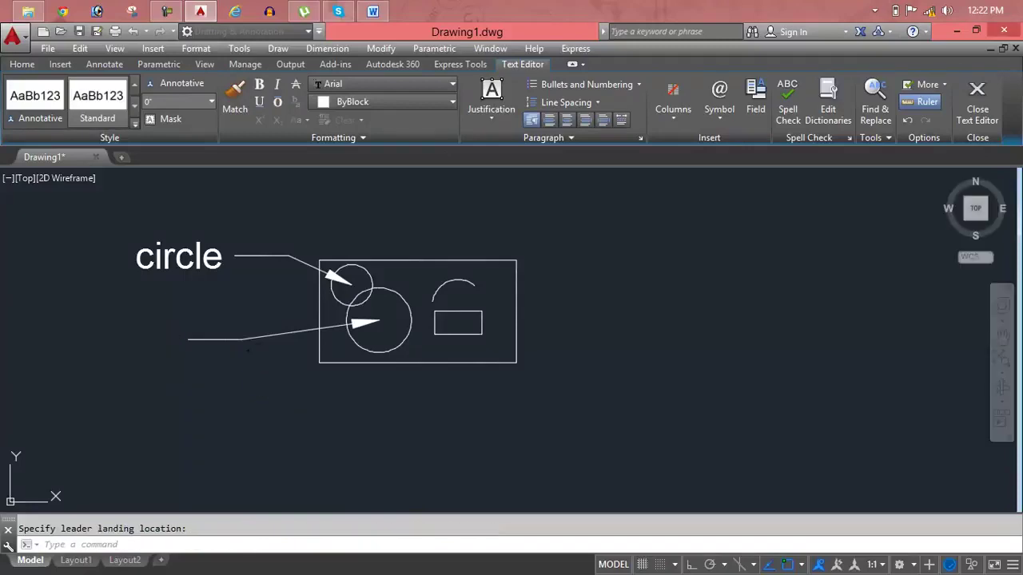
{"action": "left_click", "coordinate": [556, 180]}
{"action": "left_click", "coordinate": [116, 386]}
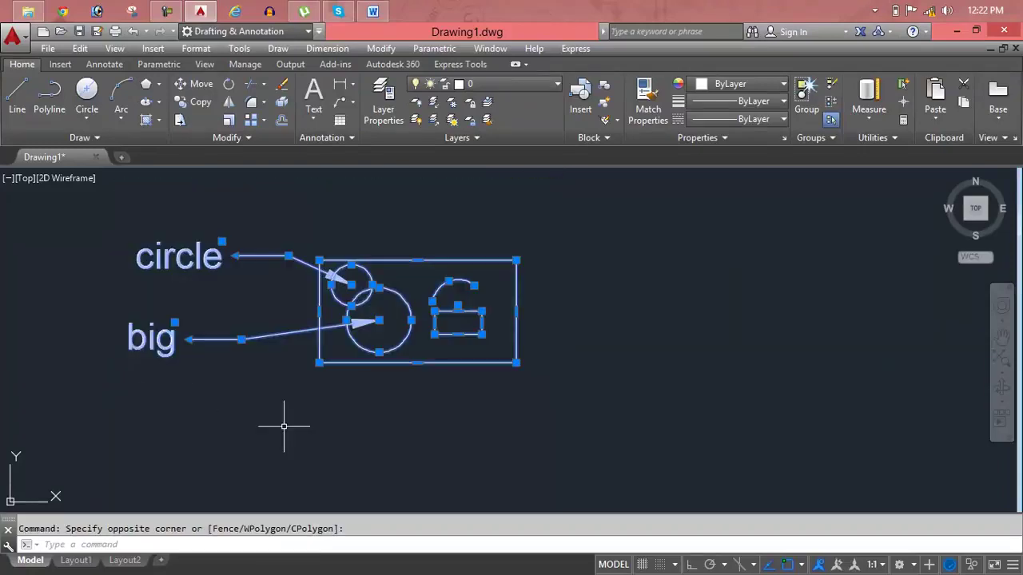
- Erase all selected objects and switch to the Lesson 26 outline in Word
{"action": "key", "text": "Delete"}
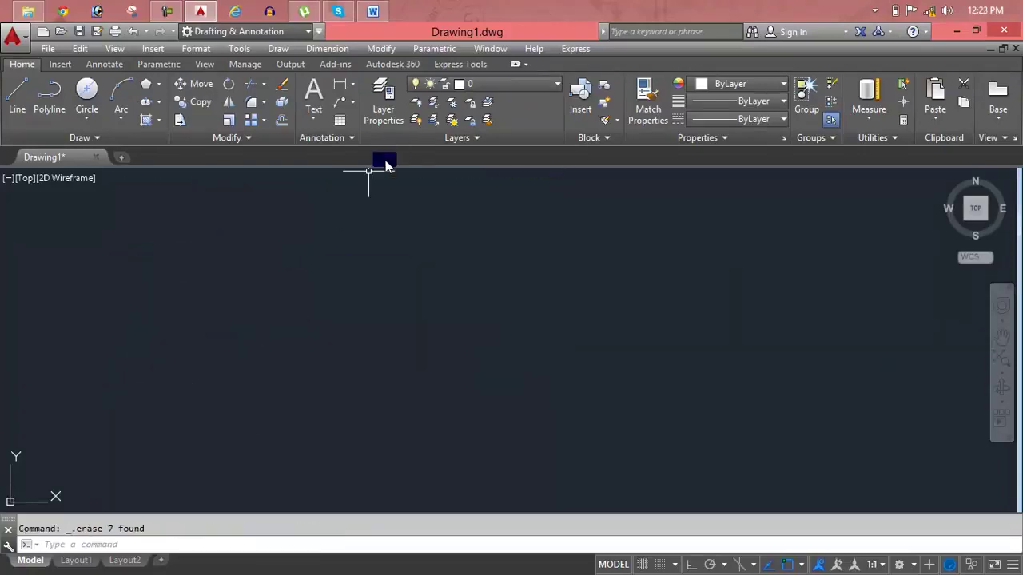
{"action": "left_click", "coordinate": [375, 12]}
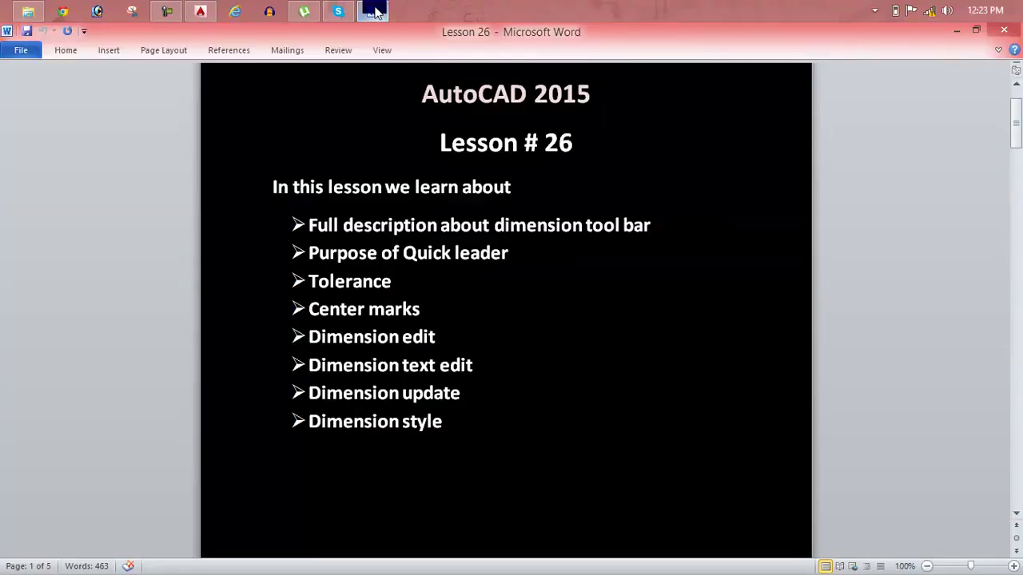
- Switch back to the empty AutoCAD Drawing1
{"action": "left_click", "coordinate": [201, 9]}
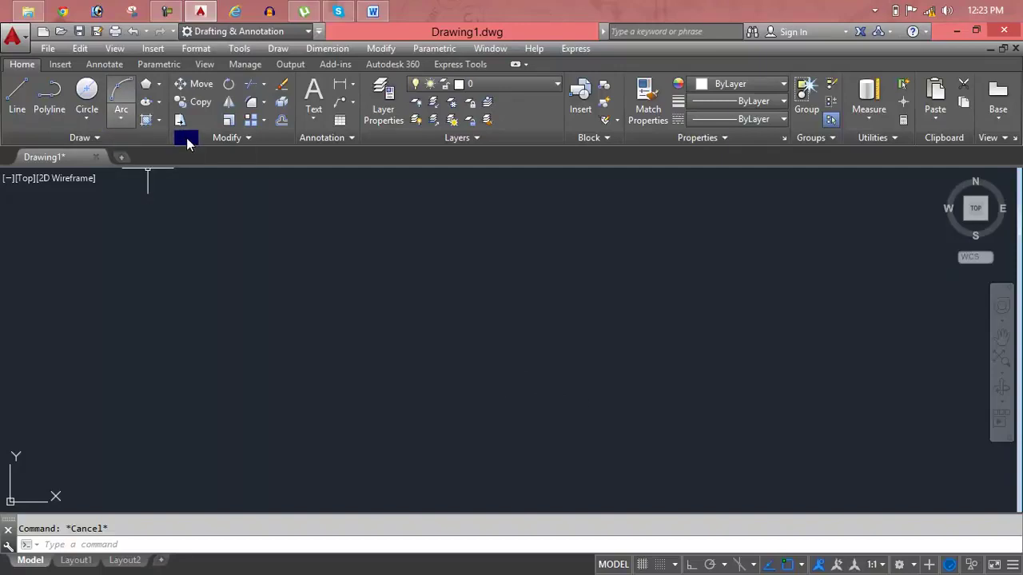
- Browse the Home tab's annotation, leader, dimension and text lists, then expand the Annotate tab's Dimensions slide-out
{"action": "left_click", "coordinate": [355, 144]}
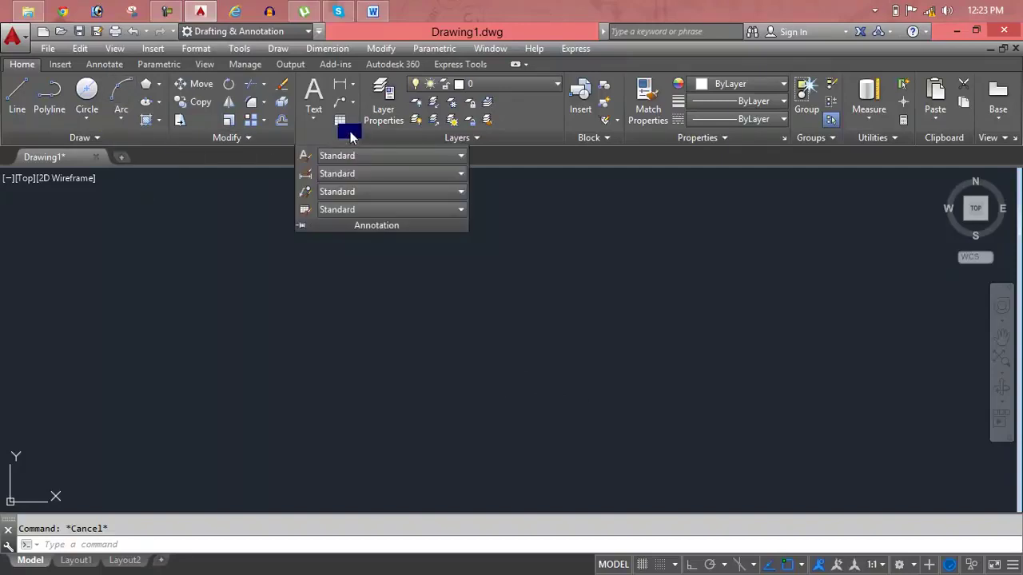
{"action": "left_click", "coordinate": [356, 105]}
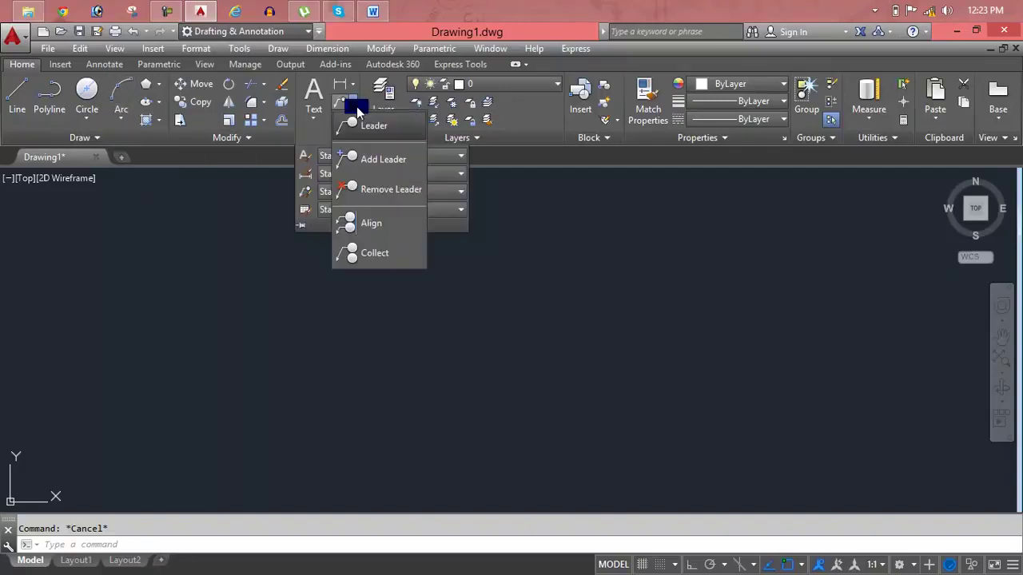
{"action": "left_click", "coordinate": [354, 89]}
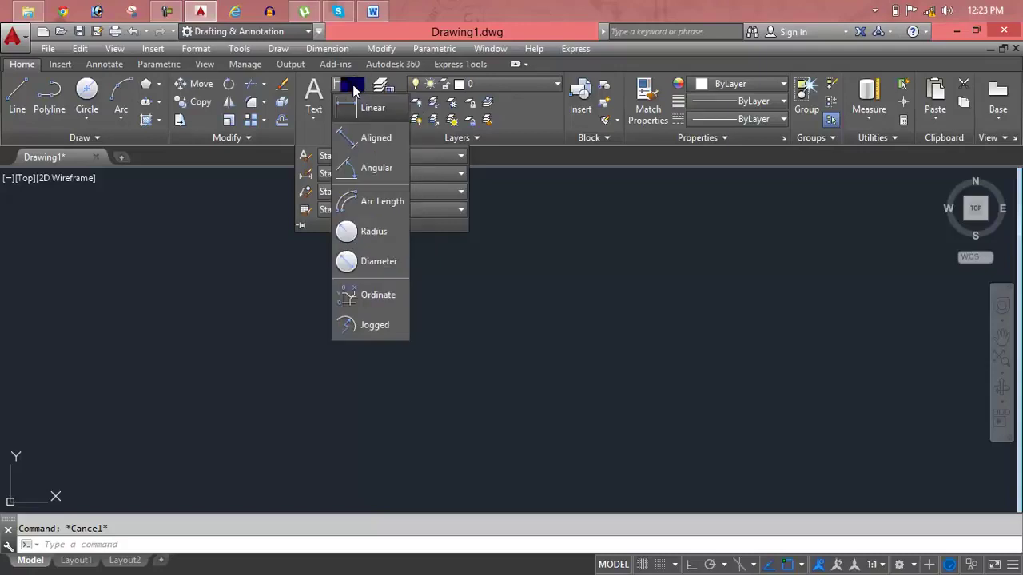
{"action": "left_click", "coordinate": [354, 89]}
{"action": "left_click", "coordinate": [313, 116]}
{"action": "left_click", "coordinate": [318, 118]}
{"action": "left_click", "coordinate": [92, 64]}
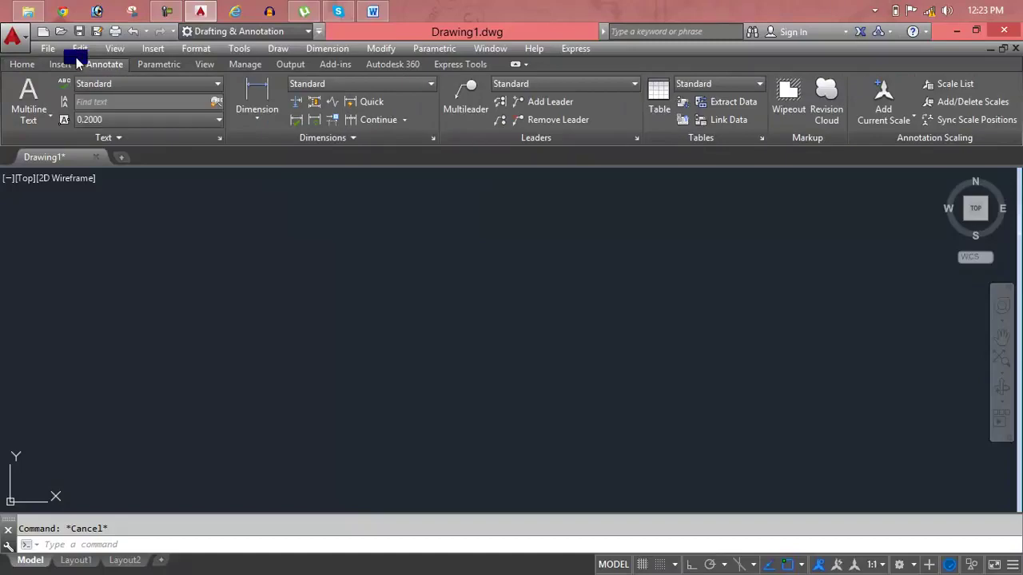
{"action": "left_click", "coordinate": [384, 141]}
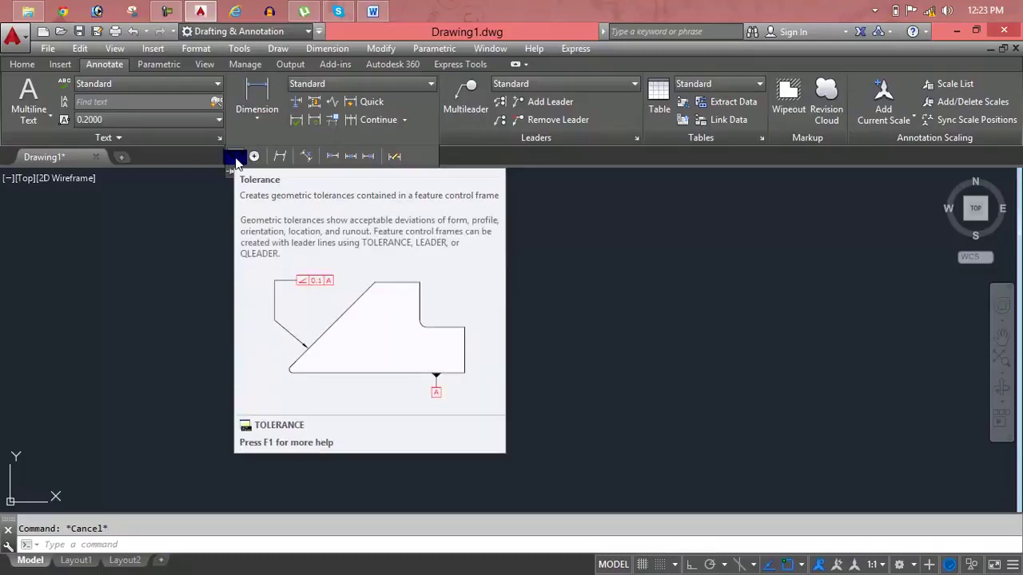
- Fill the Geometric Tolerance dialog with text 'ali', concentricity and runout symbol rows, and accept
{"action": "left_click", "coordinate": [236, 163]}
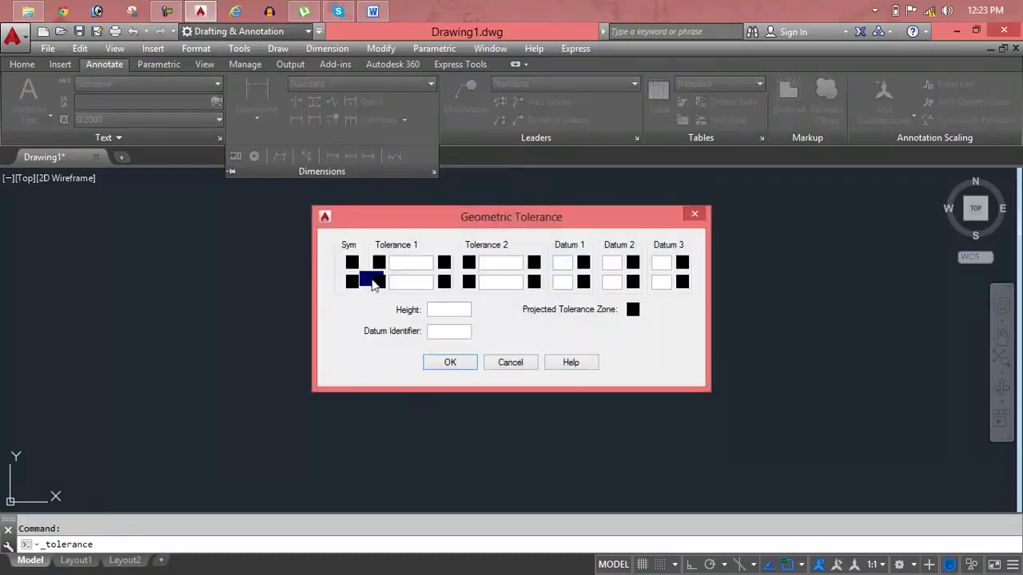
{"action": "left_click", "coordinate": [423, 264]}
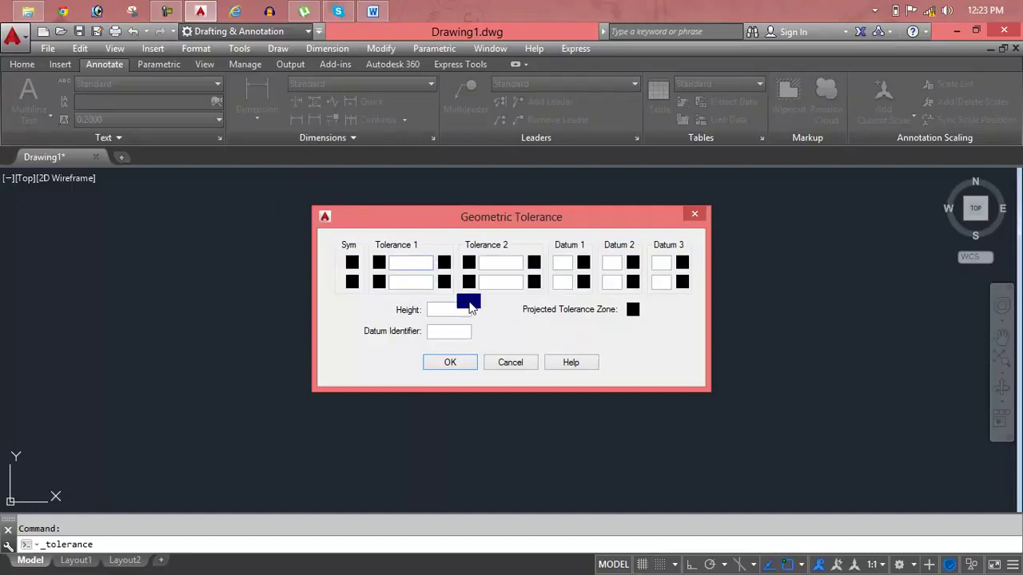
{"action": "type", "text": "ali"}
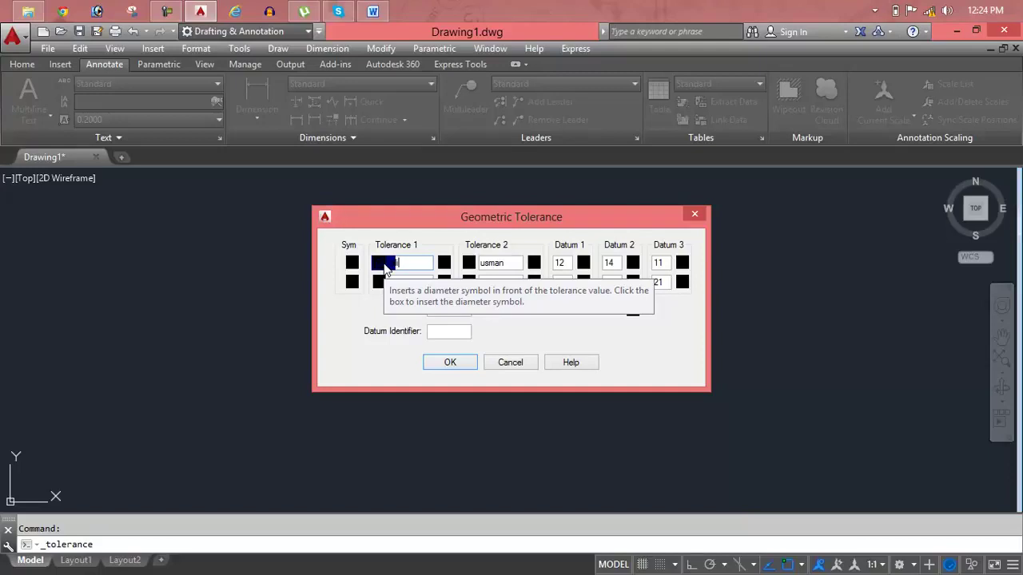
{"action": "left_click", "coordinate": [351, 262]}
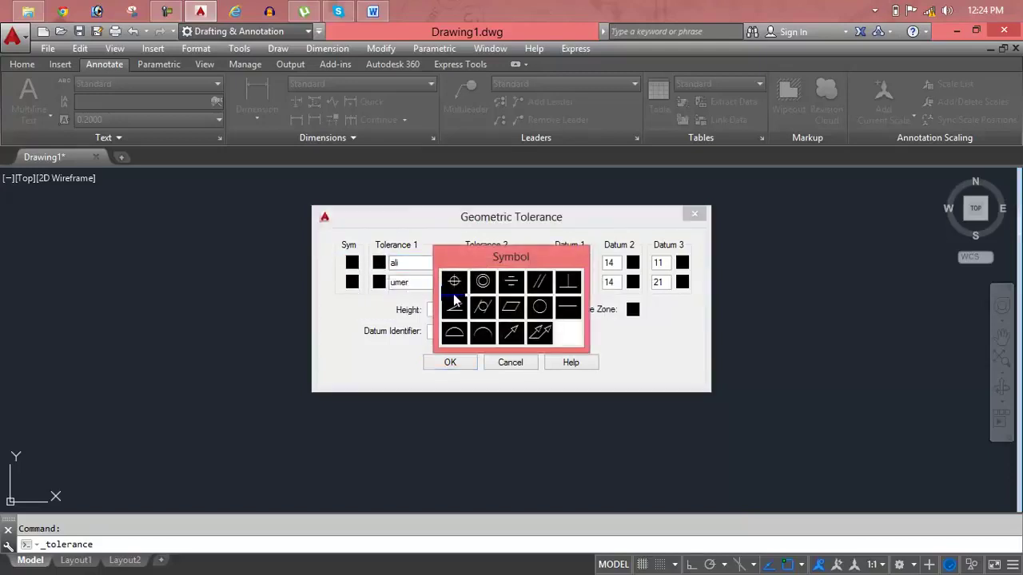
{"action": "left_click", "coordinate": [482, 281]}
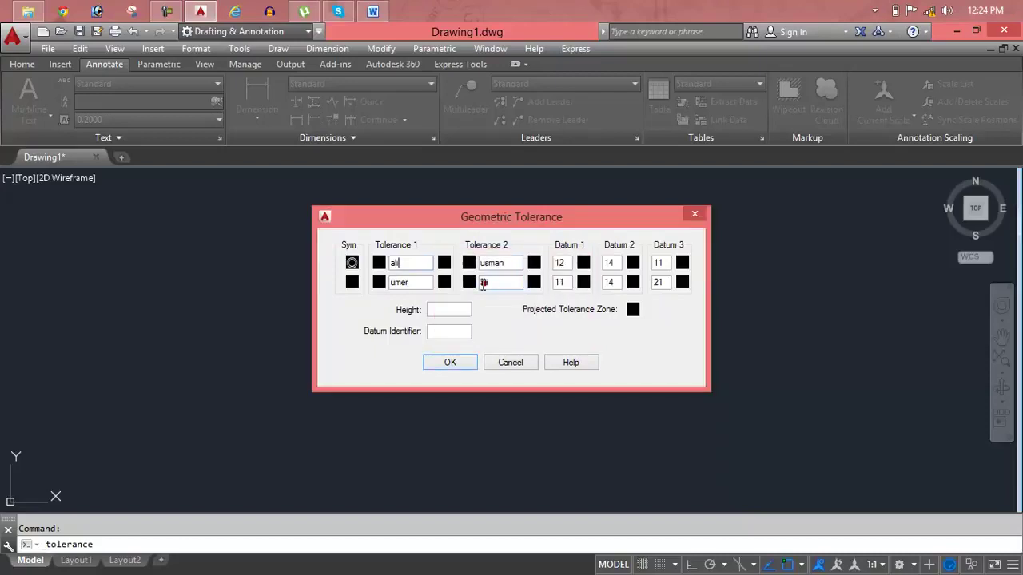
{"action": "left_click", "coordinate": [352, 282]}
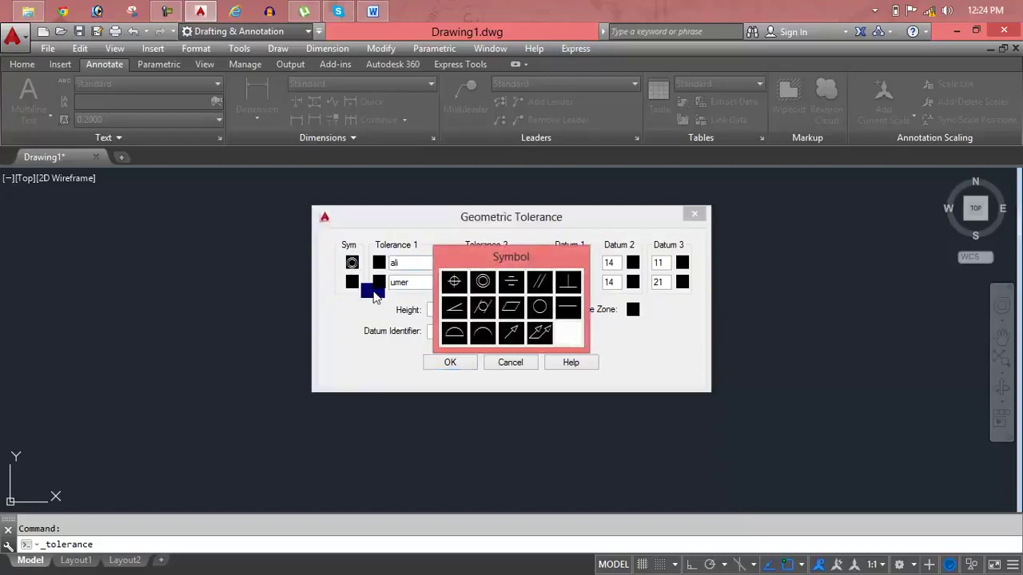
{"action": "left_click", "coordinate": [513, 333]}
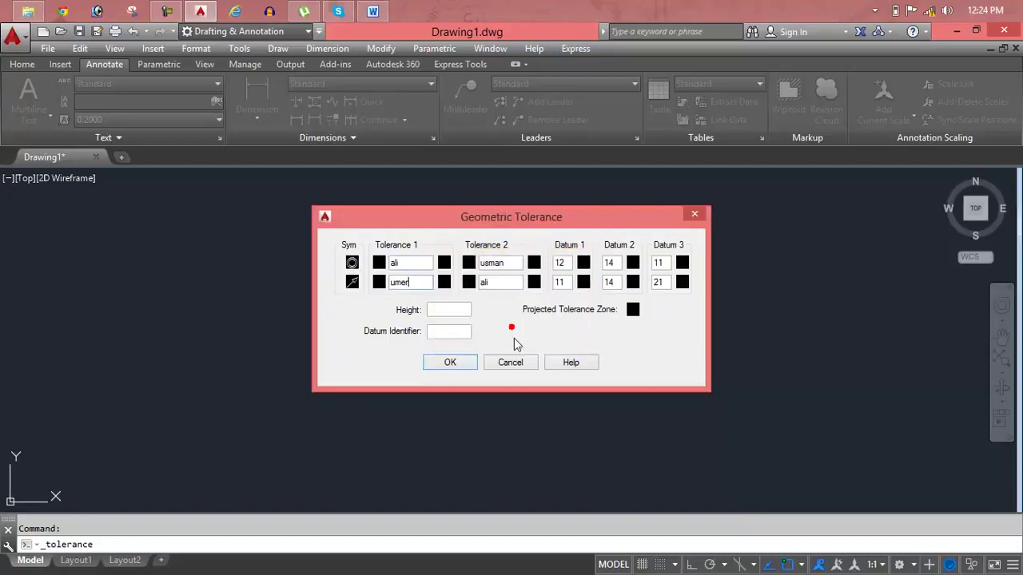
{"action": "left_click", "coordinate": [453, 366]}
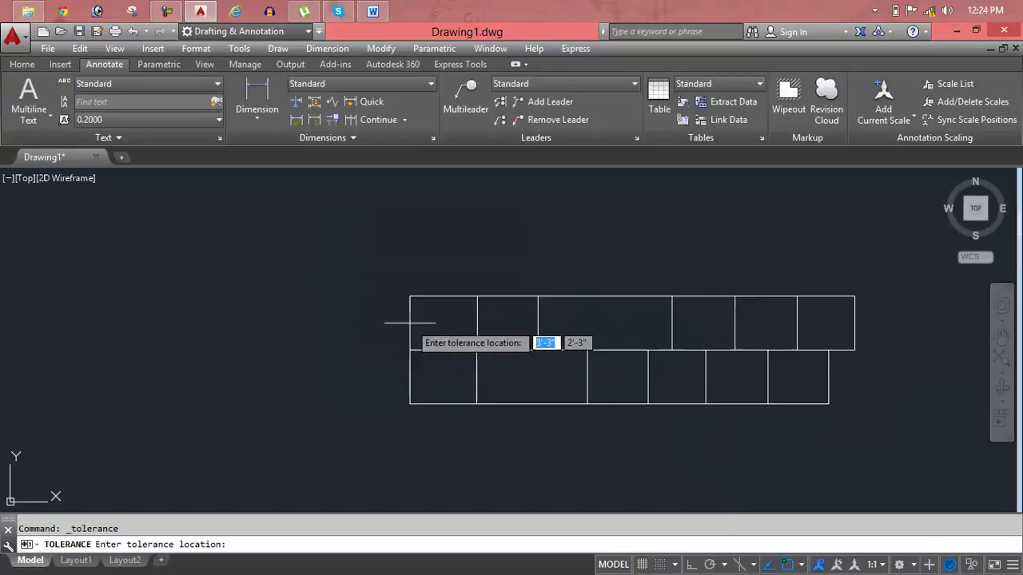
- Place the tolerance frame, nudge it slightly right, then erase it
{"action": "left_click", "coordinate": [204, 259]}
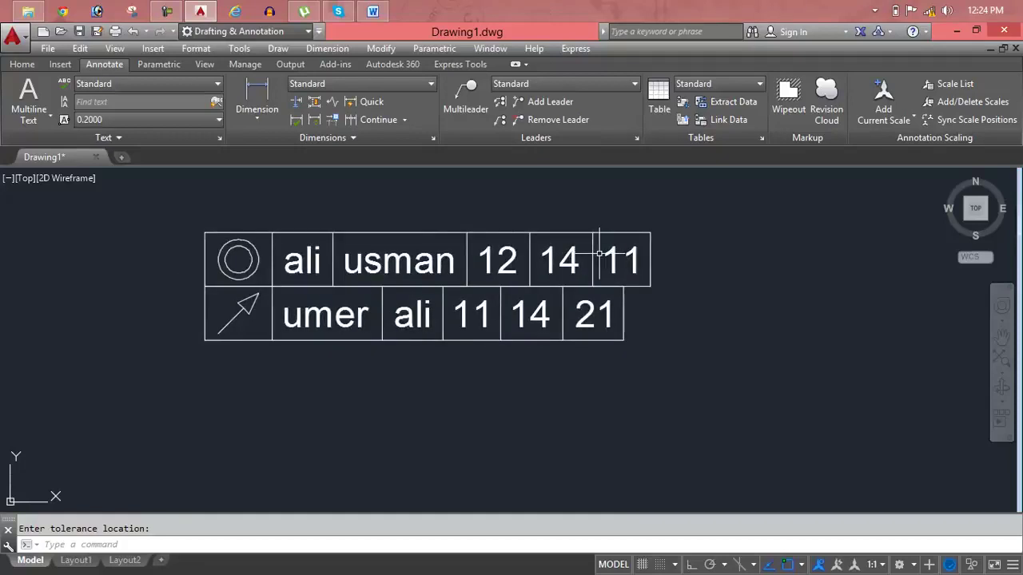
{"action": "left_click", "coordinate": [617, 317]}
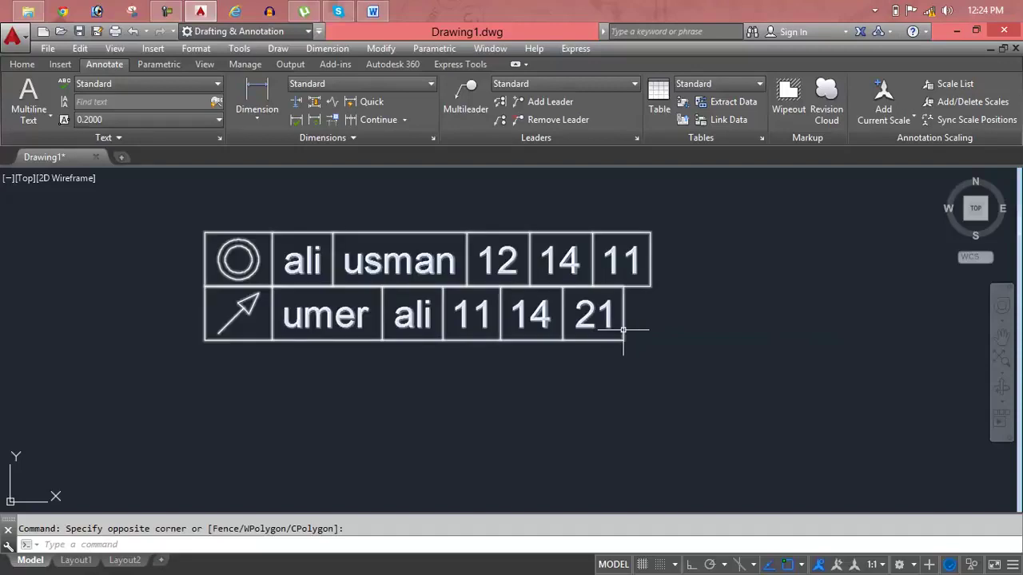
{"action": "left_click", "coordinate": [622, 330]}
{"action": "left_click", "coordinate": [623, 340]}
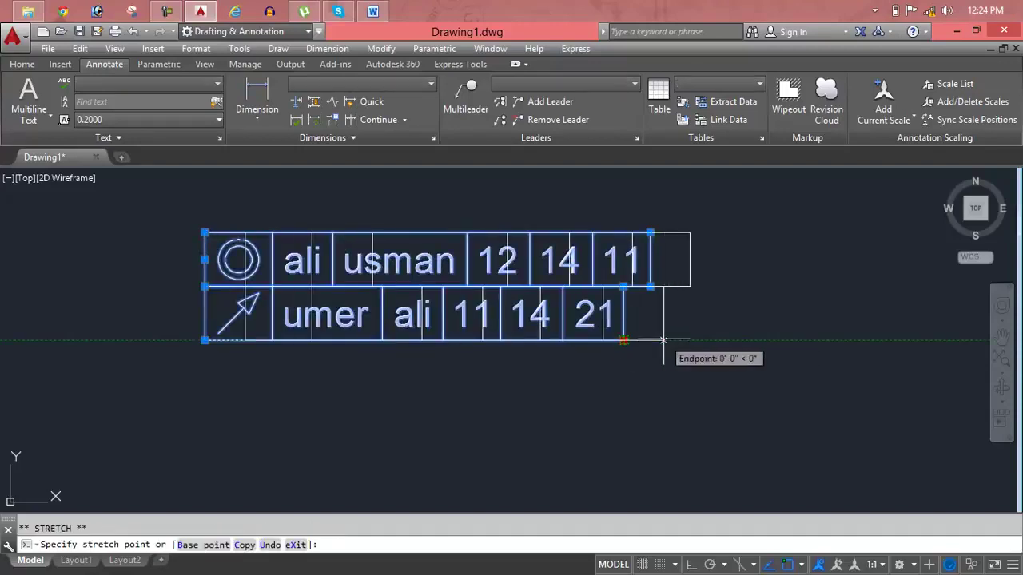
{"action": "left_click", "coordinate": [663, 339]}
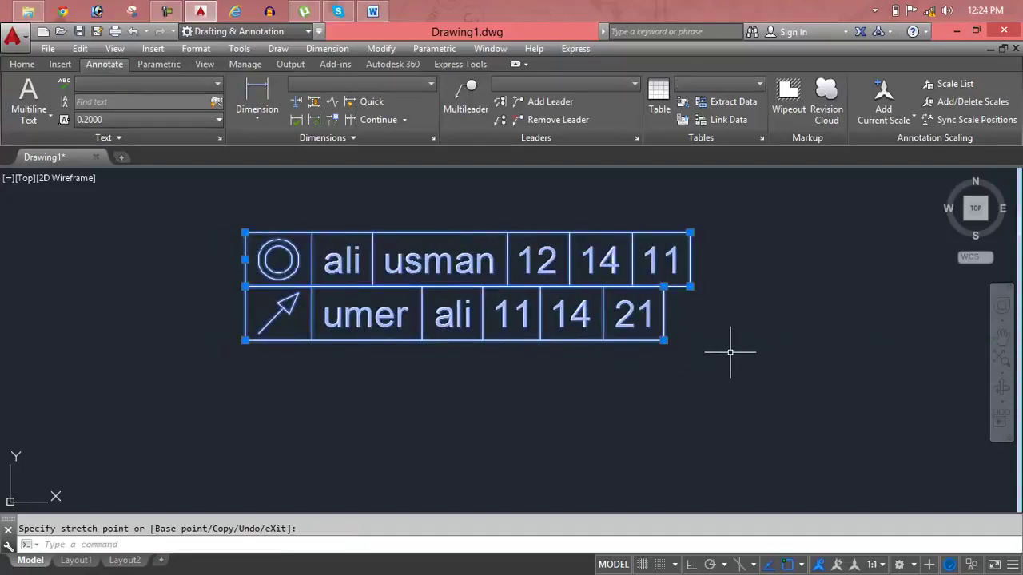
{"action": "key", "text": "Delete"}
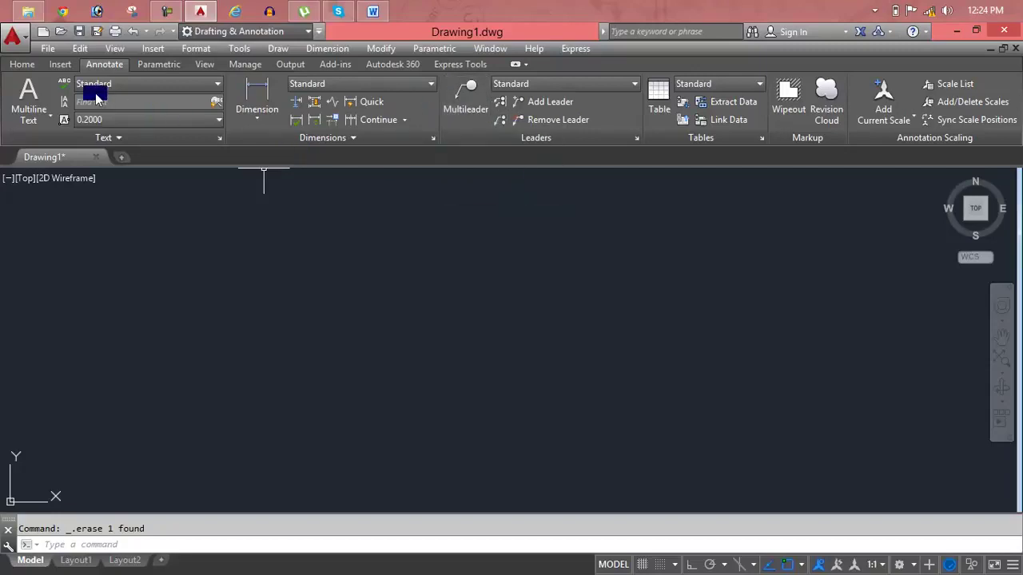
{"action": "left_click", "coordinate": [378, 13]}
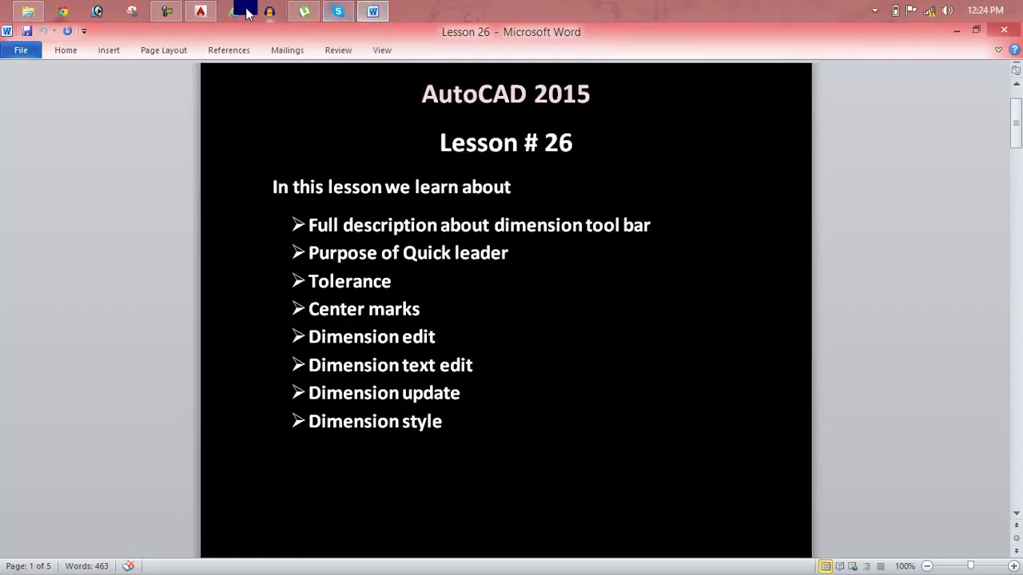
{"action": "left_click", "coordinate": [200, 11]}
{"action": "key", "text": "Escape"}
- Draw a circle near the drawing's middle and add a centre mark to it
{"action": "type", "text": "c"}
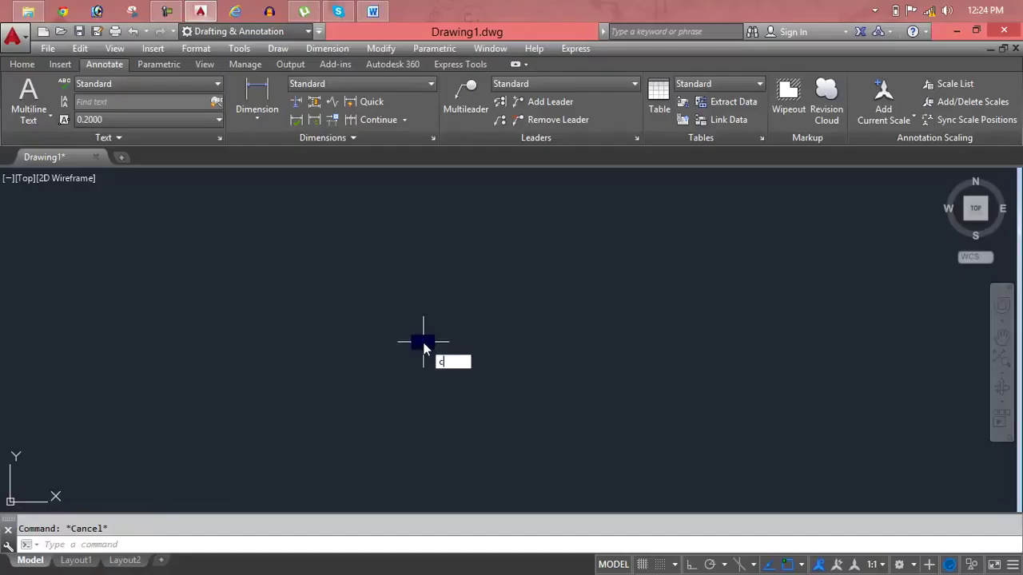
{"action": "key", "text": "Return"}
{"action": "left_click", "coordinate": [424, 339]}
{"action": "left_click", "coordinate": [546, 321]}
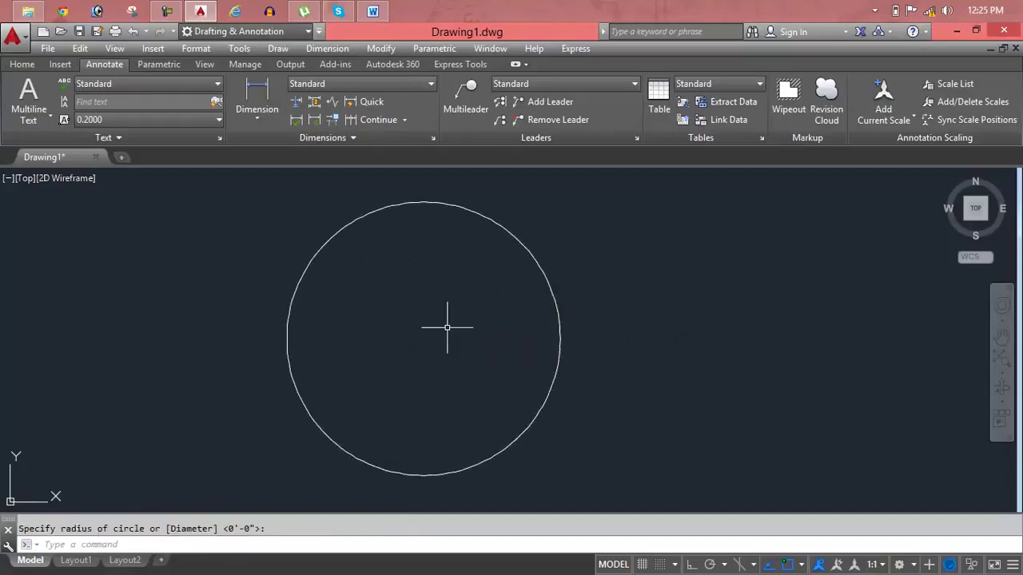
{"action": "left_click", "coordinate": [360, 142]}
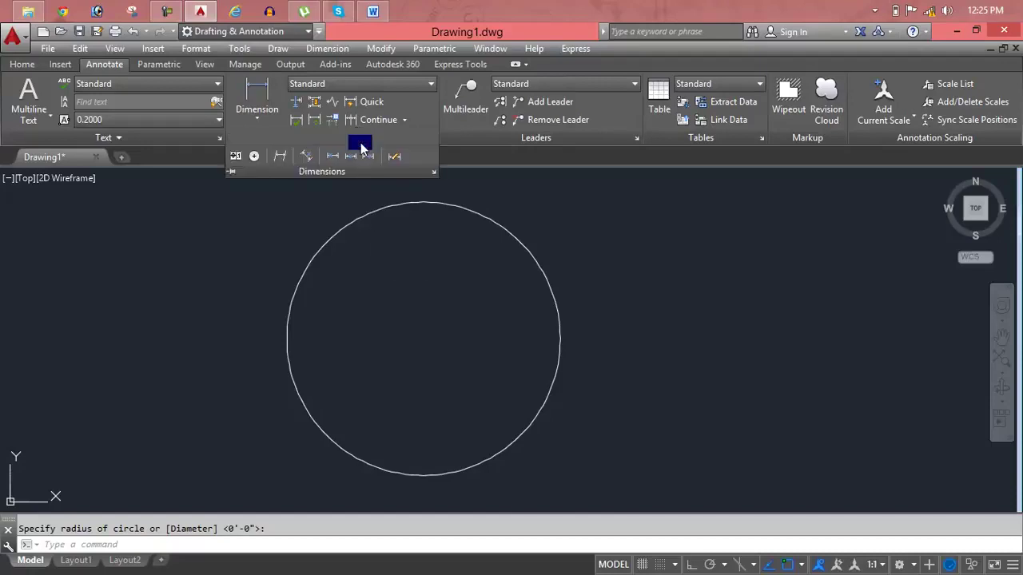
{"action": "left_click", "coordinate": [254, 158]}
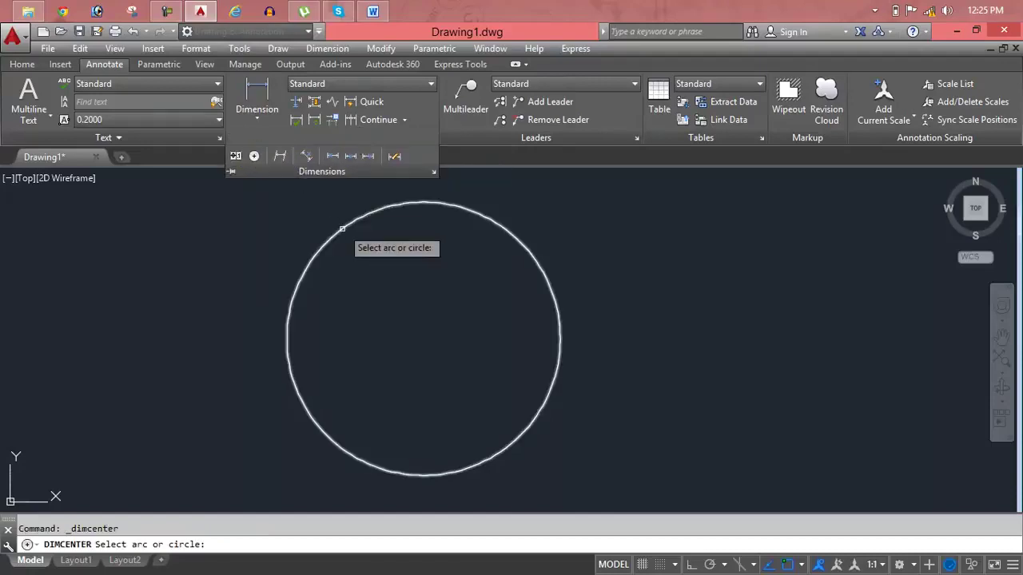
{"action": "left_click", "coordinate": [344, 229]}
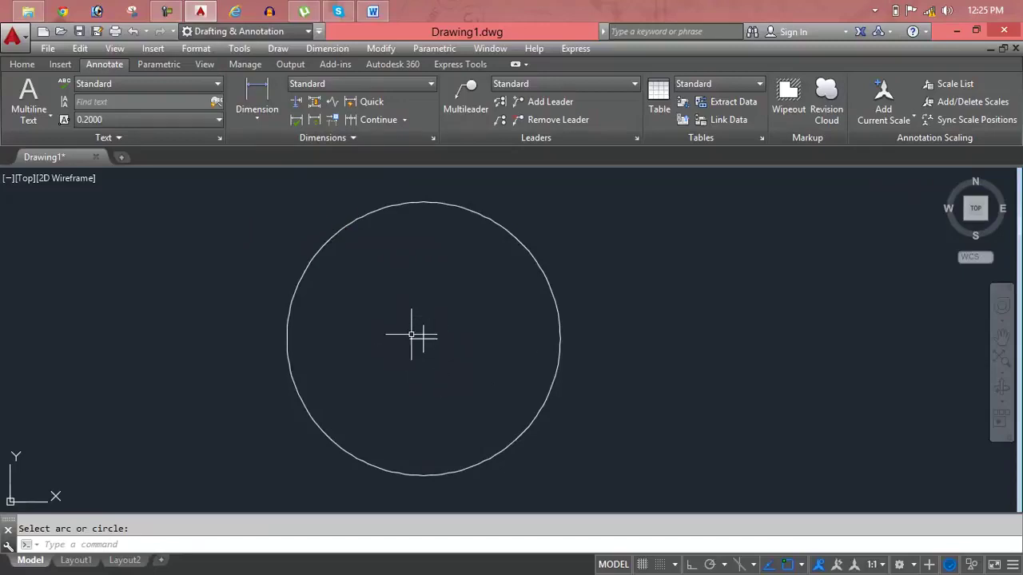
- Draw a smaller concentric circle inside it, then glance at the Word outline and return
{"action": "type", "text": "c"}
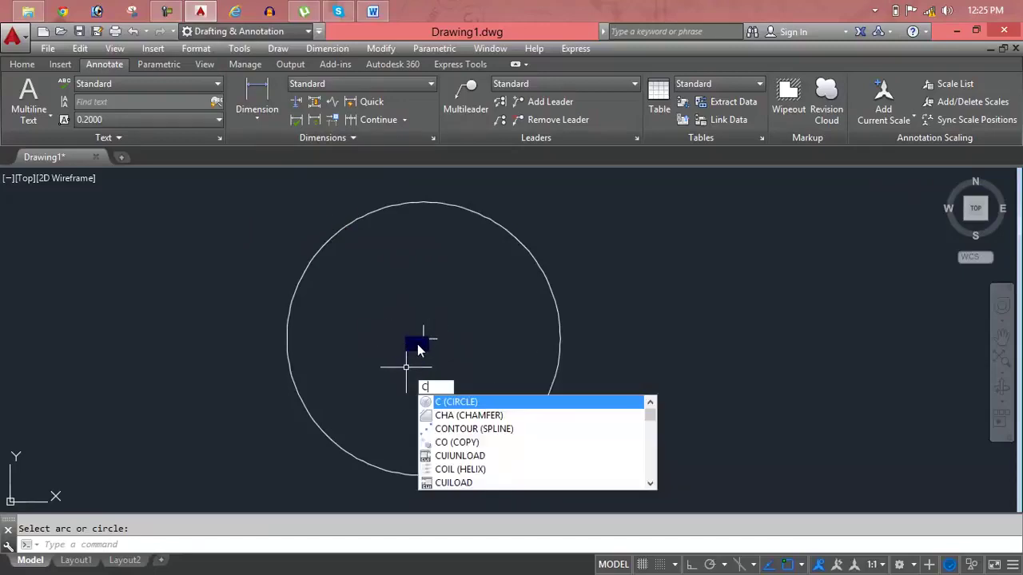
{"action": "key", "text": "Return"}
{"action": "left_click", "coordinate": [424, 338]}
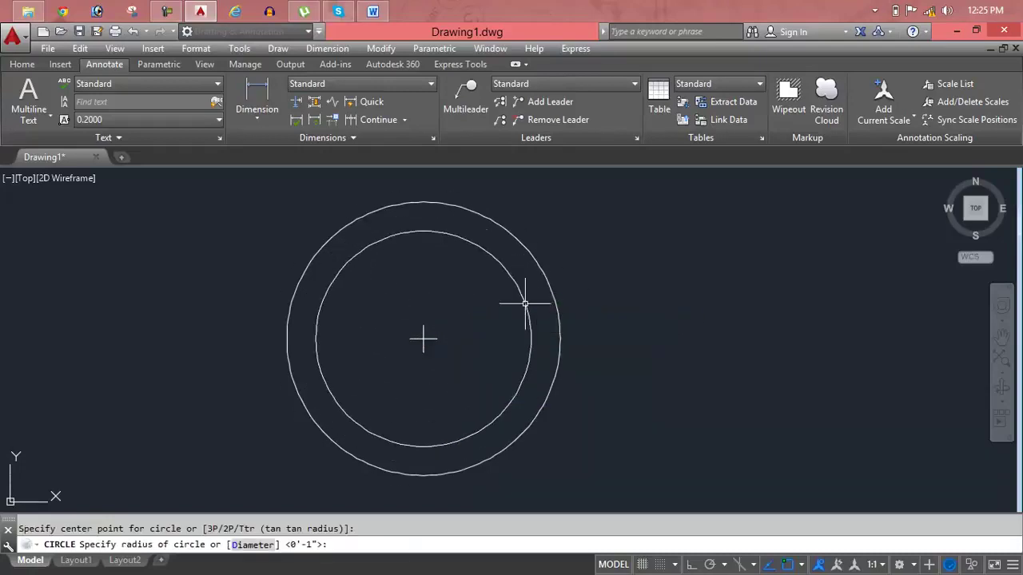
{"action": "left_click", "coordinate": [526, 299]}
{"action": "left_click", "coordinate": [372, 11]}
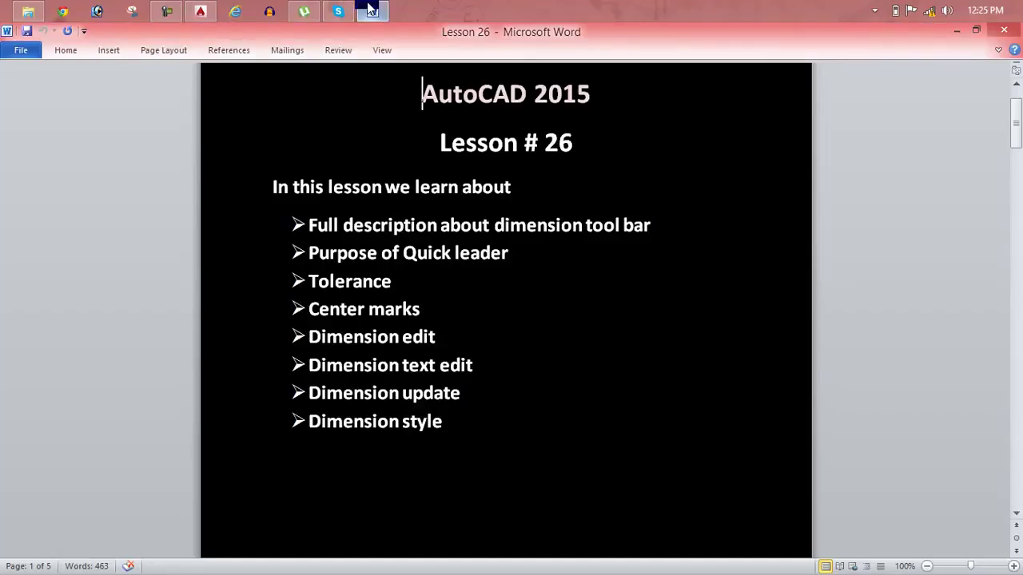
{"action": "left_click", "coordinate": [372, 11]}
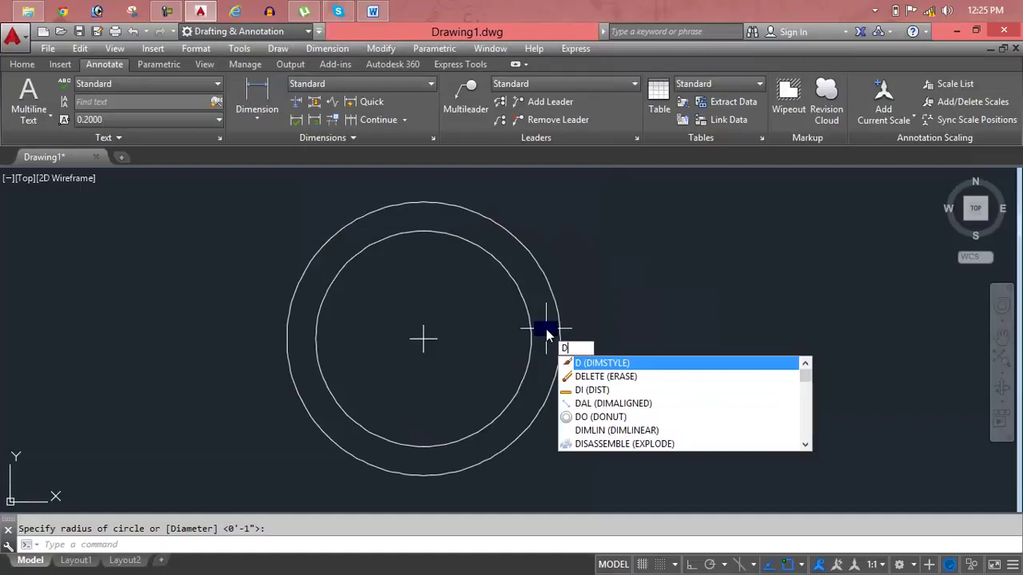
{"action": "key", "text": "Return"}
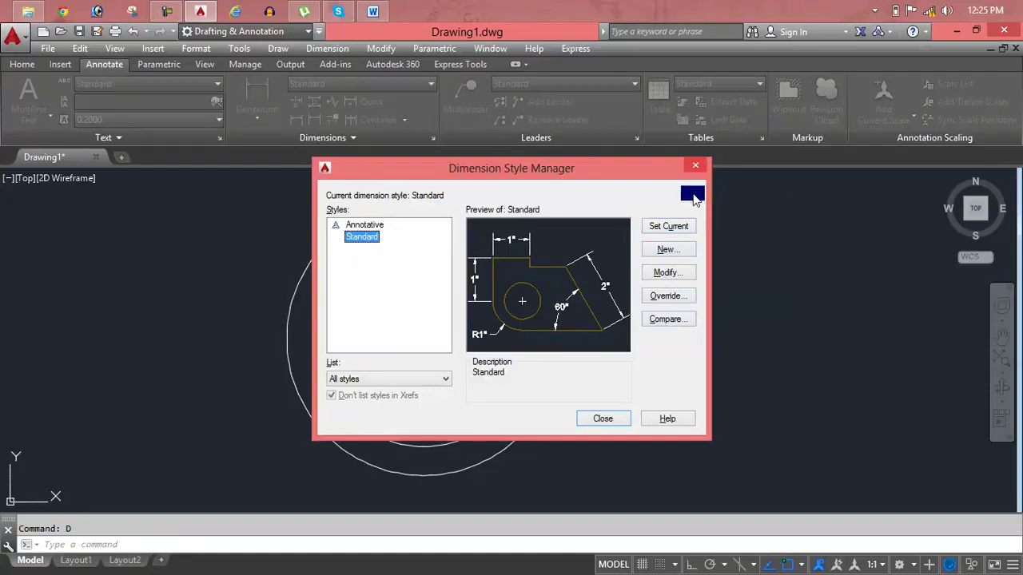
{"action": "left_click", "coordinate": [668, 272]}
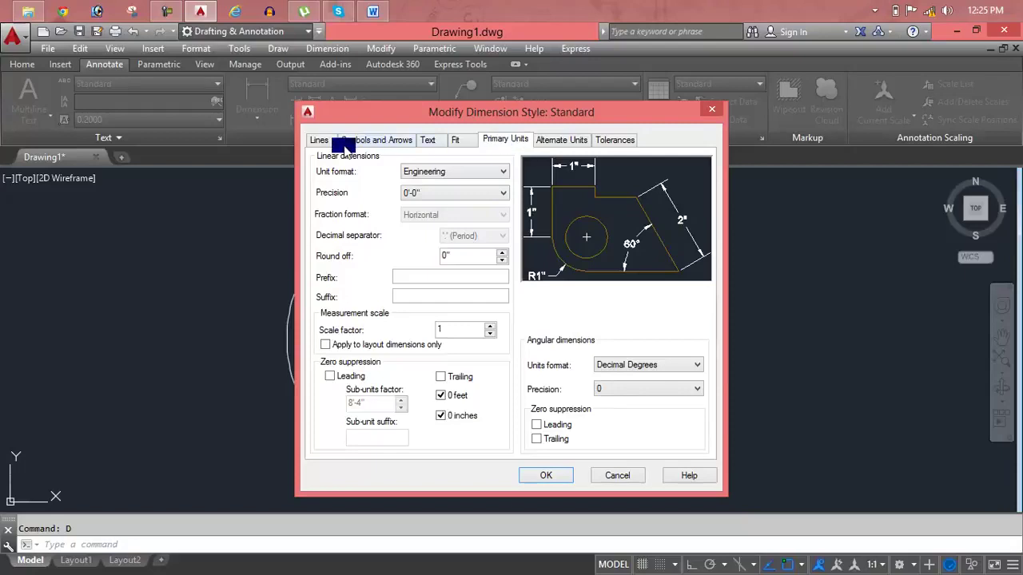
{"action": "left_click", "coordinate": [718, 112]}
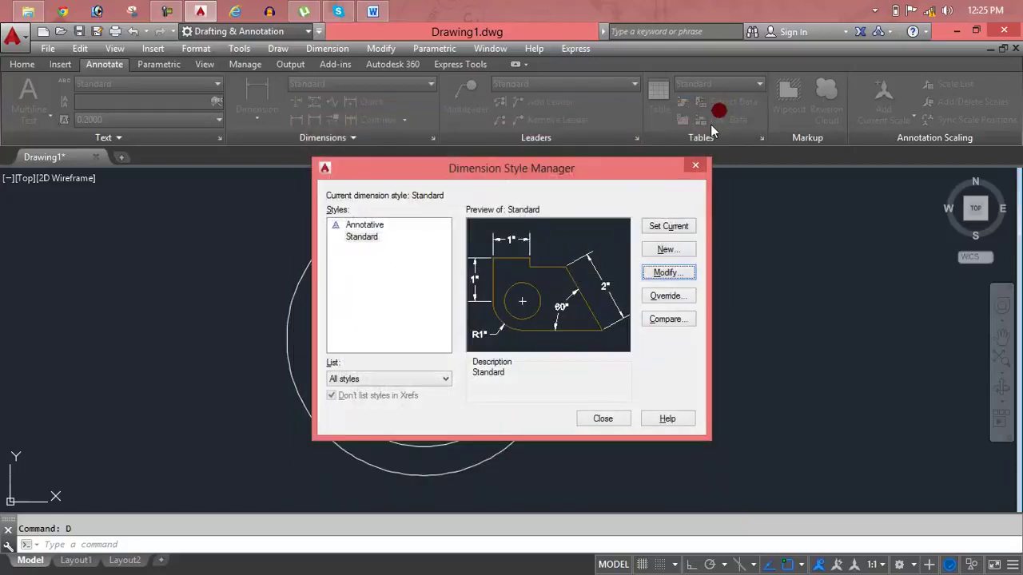
{"action": "left_click", "coordinate": [694, 167]}
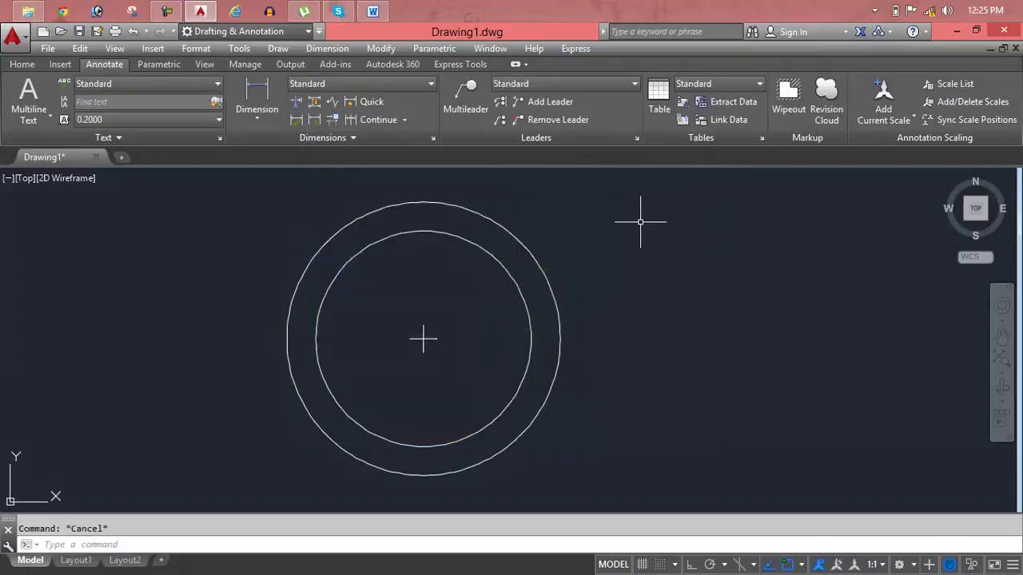
- Erase the two concentric circles and the leftover centre mark
{"action": "left_click", "coordinate": [612, 234]}
{"action": "left_click", "coordinate": [457, 348]}
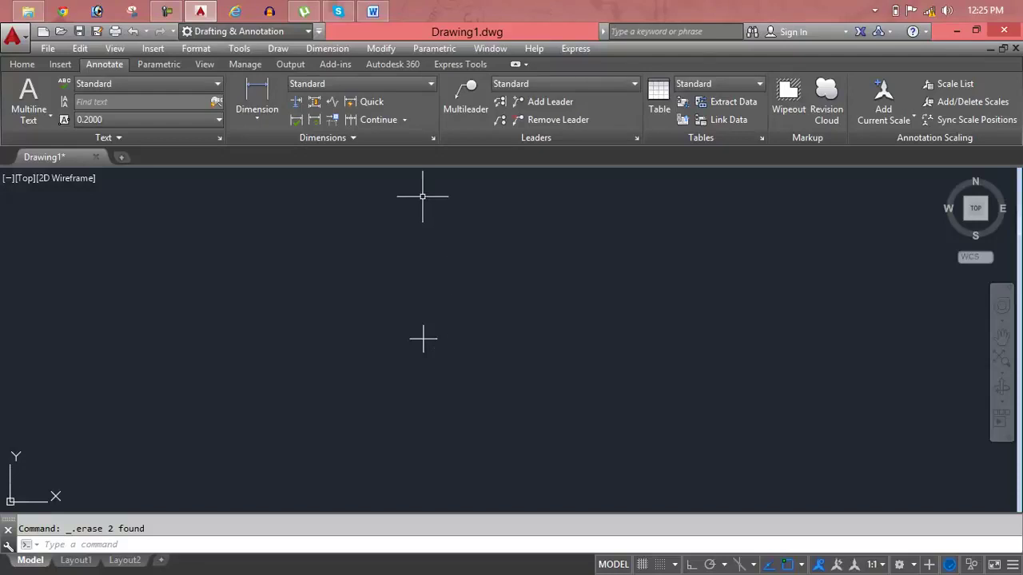
{"action": "left_click", "coordinate": [332, 137]}
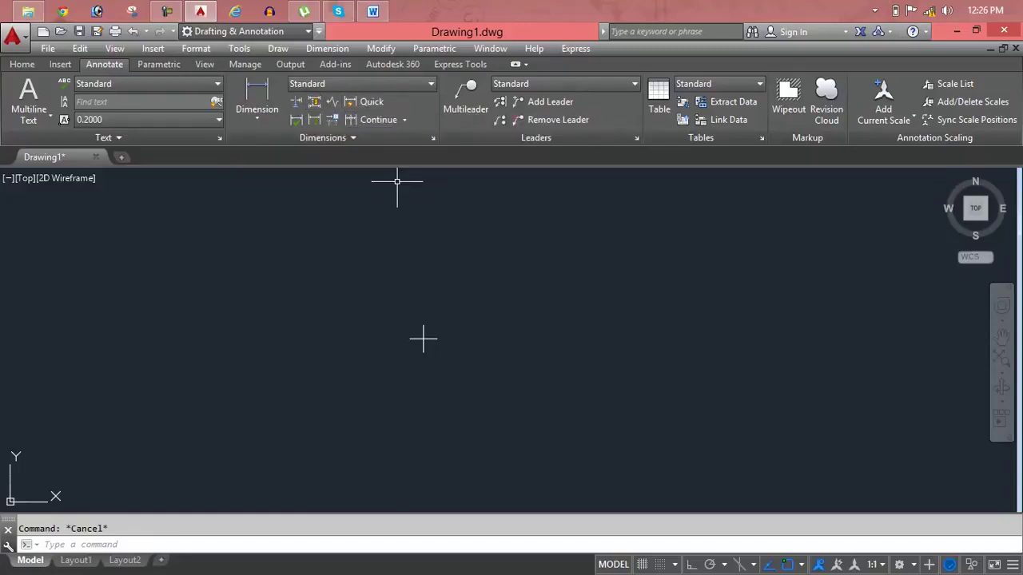
{"action": "left_click", "coordinate": [468, 326]}
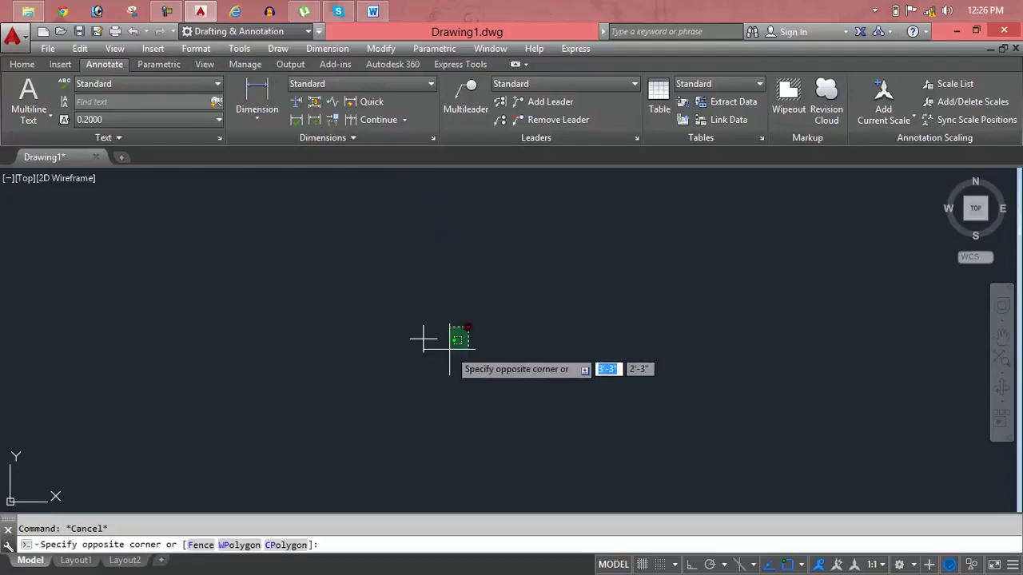
{"action": "left_click", "coordinate": [406, 343]}
{"action": "key", "text": "Delete"}
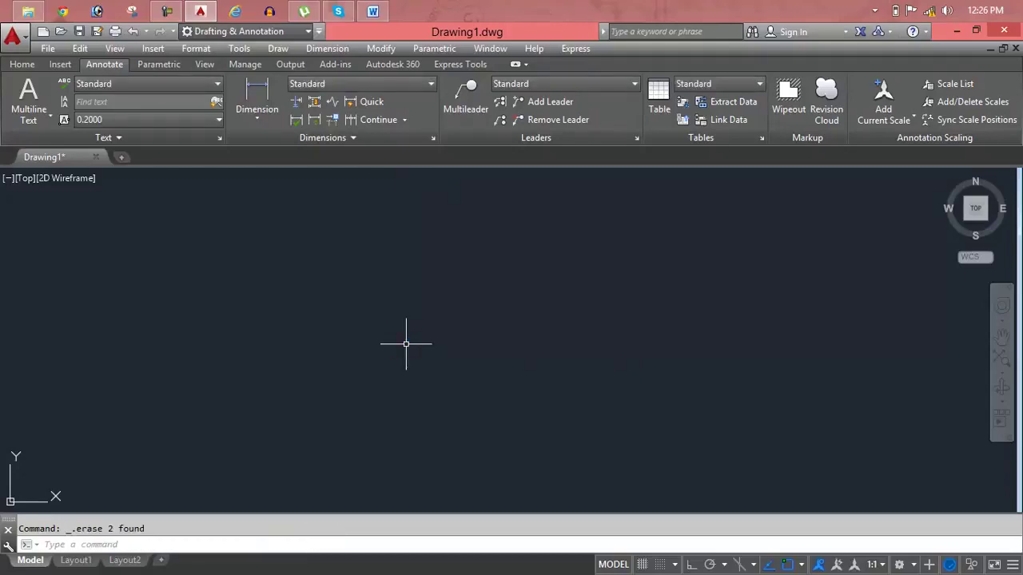
- Draw one long horizontal line across the drawing with the L command and centre it in view
{"action": "type", "text": "l"}
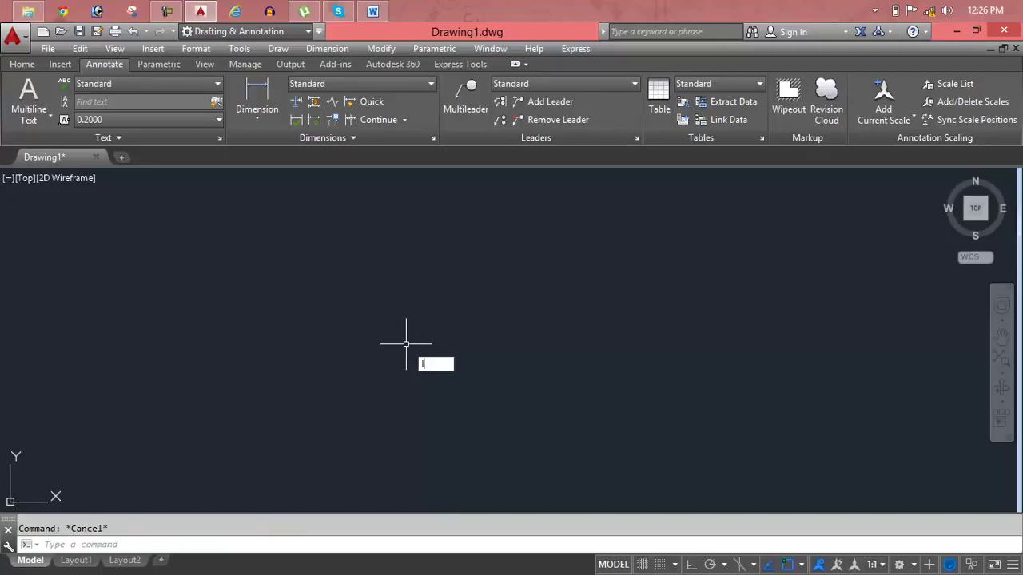
{"action": "key", "text": "Return"}
{"action": "left_click", "coordinate": [254, 295]}
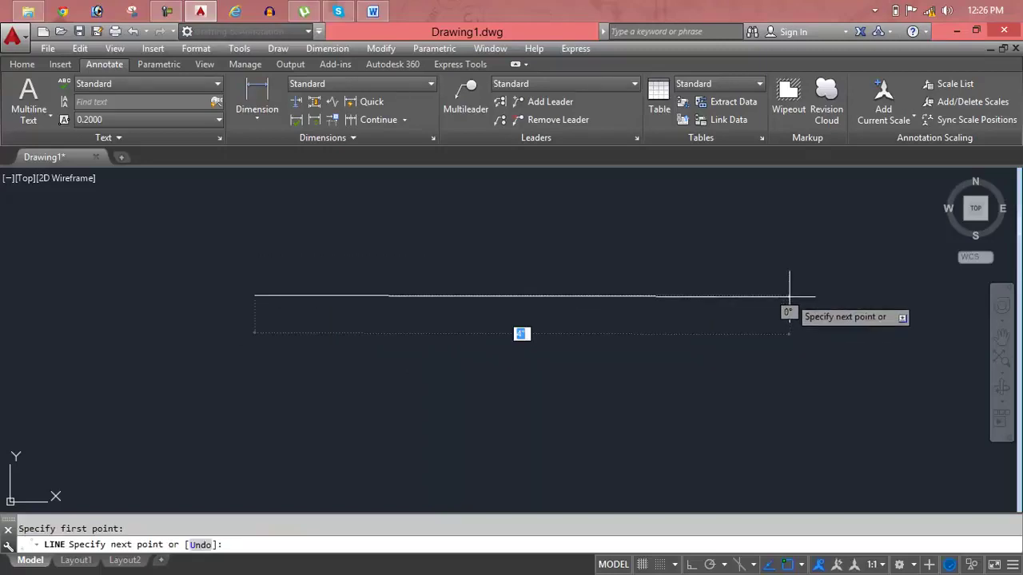
{"action": "left_click", "coordinate": [789, 296]}
{"action": "key", "text": "Escape"}
{"action": "middle_click_drag", "start_coordinate": [744, 296], "coordinate": [716, 352]}
{"action": "scroll", "coordinate": [600, 335], "scroll_direction": "up", "scroll_amount": 2}
{"action": "mouse_move", "coordinate": [615, 350]}
{"action": "middle_mouse_down"}
{"action": "mouse_move", "coordinate": [685, 361]}
{"action": "mouse_move", "coordinate": [628, 355]}
{"action": "middle_mouse_up"}
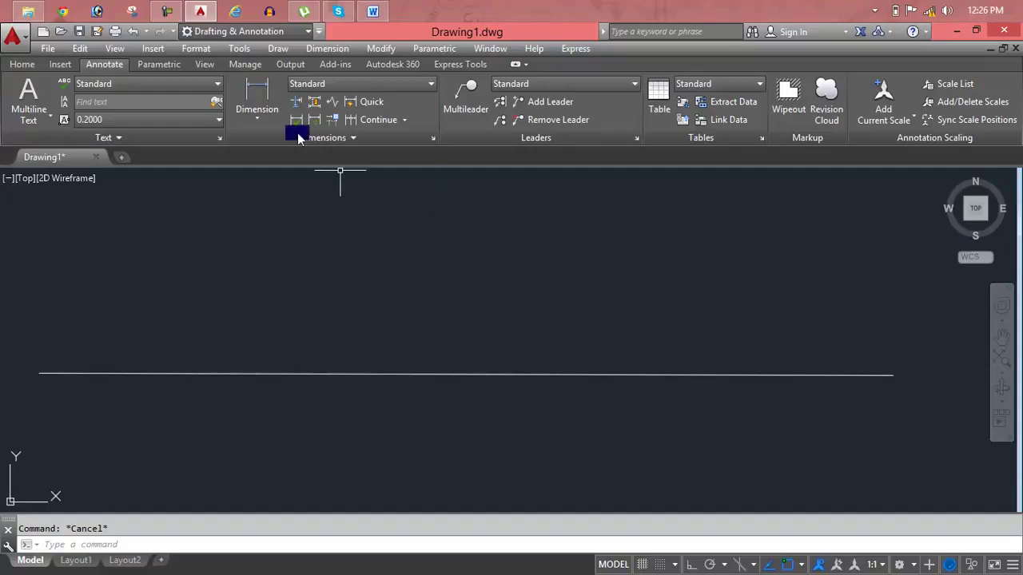
- Add a 4" linear dimension to the bottom line, placed above it
{"action": "left_click", "coordinate": [278, 111]}
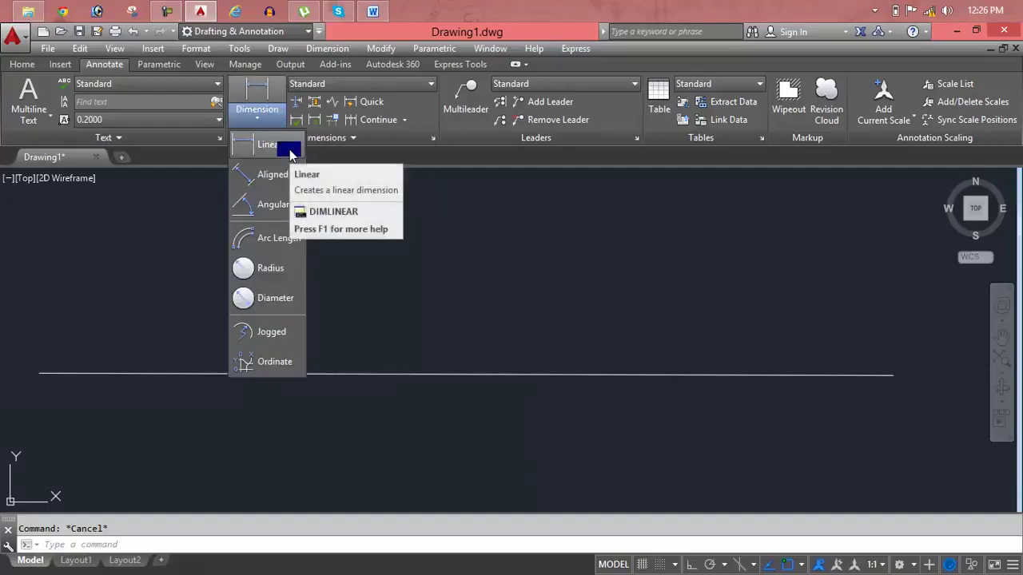
{"action": "left_click", "coordinate": [289, 151]}
{"action": "key", "text": "Return"}
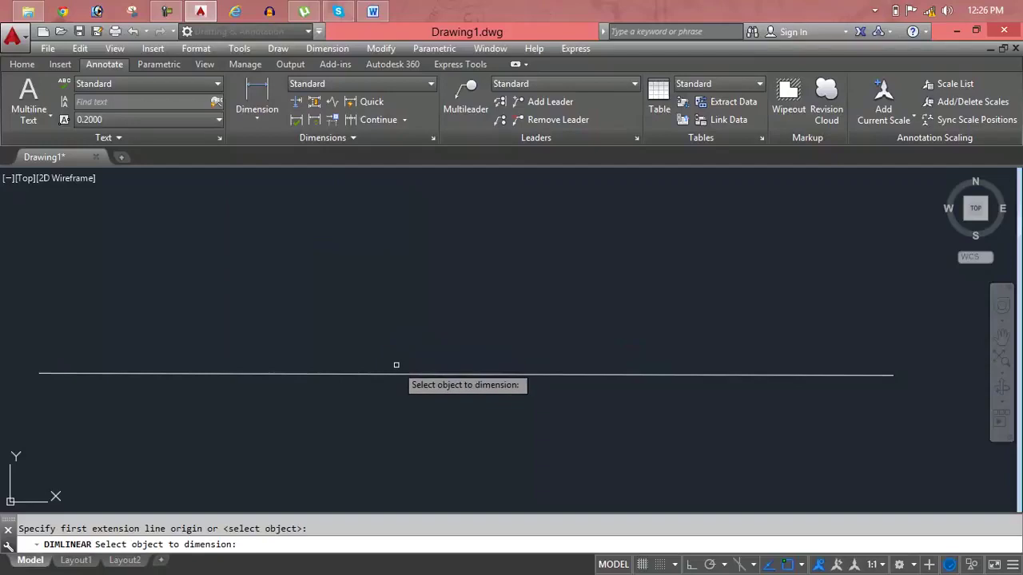
{"action": "left_click", "coordinate": [397, 370]}
{"action": "left_click", "coordinate": [405, 264]}
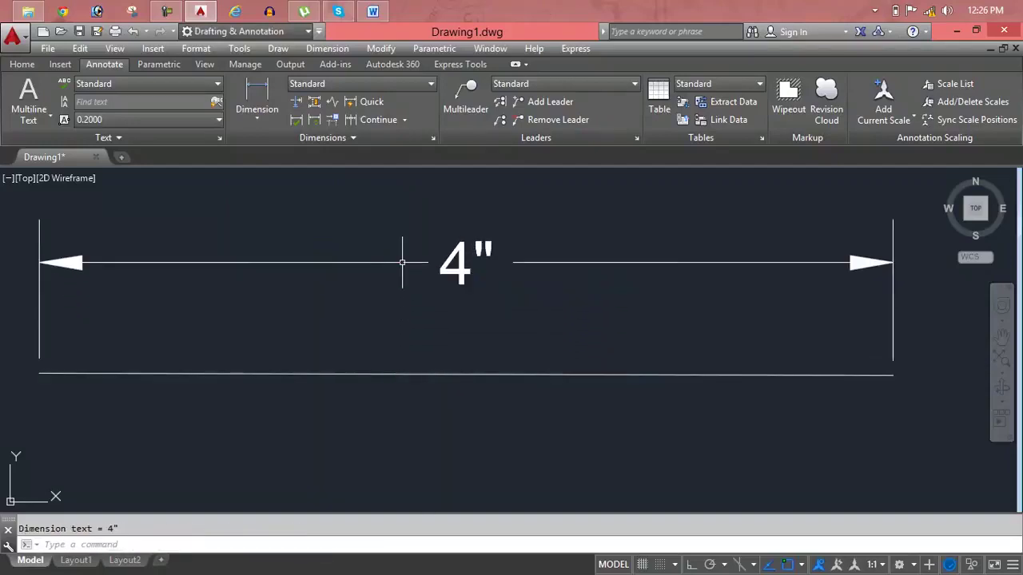
{"action": "scroll", "coordinate": [483, 295], "scroll_direction": "down", "scroll_amount": 2}
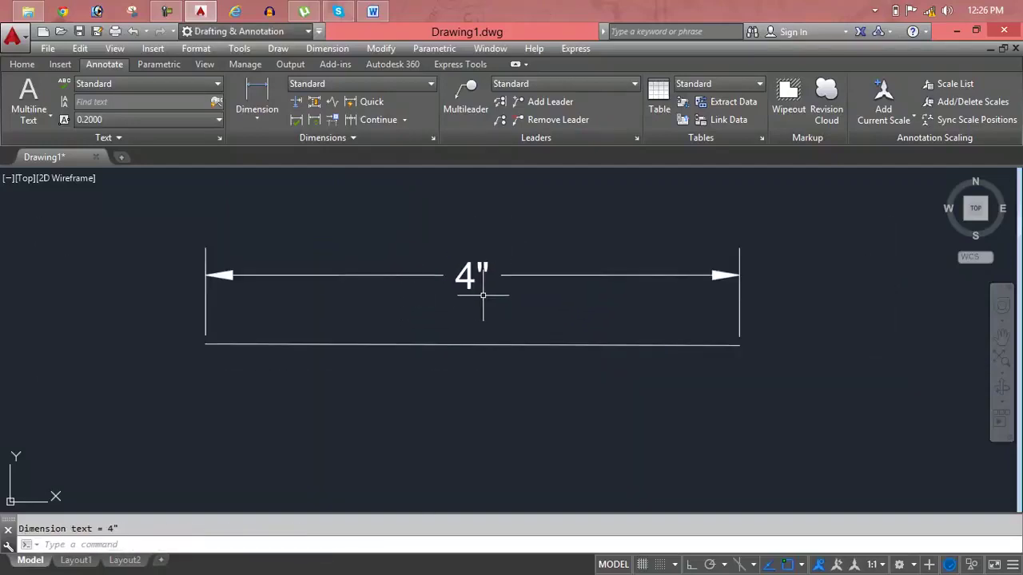
- Grip-stretch the line's right end horizontally with Ortho on so the dimension reads 2'-1"
{"action": "left_click", "coordinate": [504, 345]}
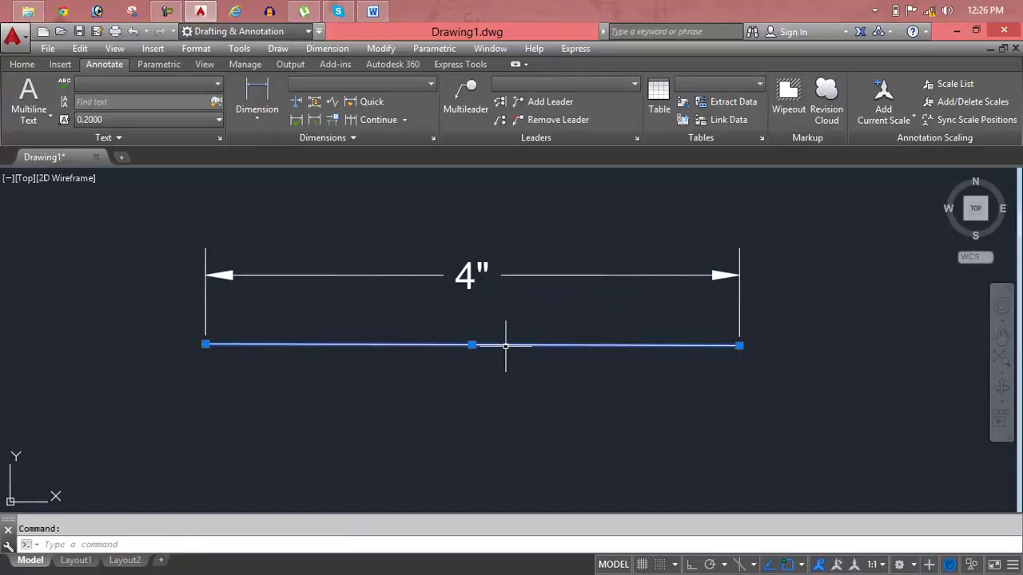
{"action": "left_click", "coordinate": [739, 344]}
{"action": "scroll", "coordinate": [888, 348], "scroll_direction": "down", "scroll_amount": 3}
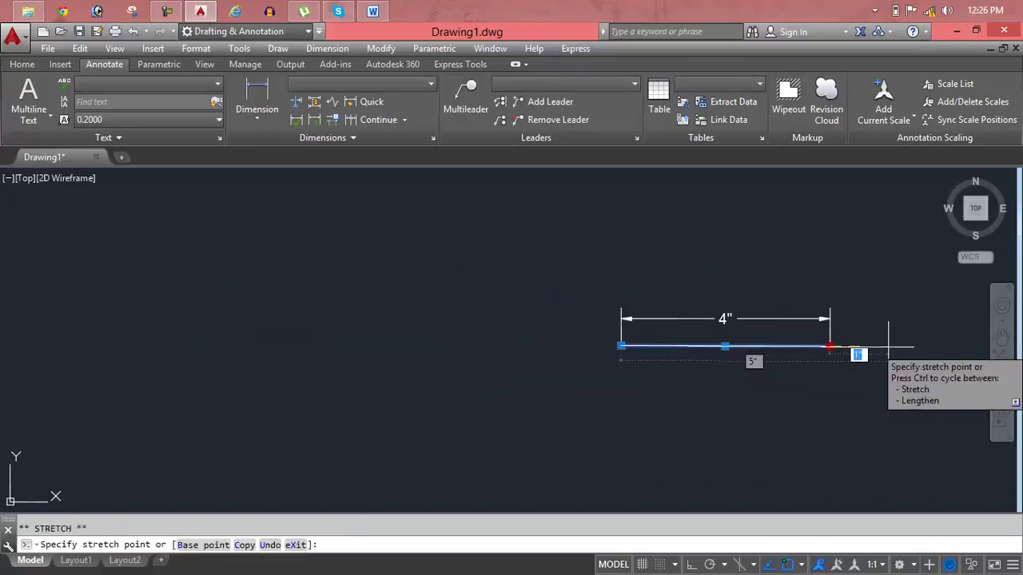
{"action": "middle_click_drag", "start_coordinate": [887, 349], "coordinate": [388, 345]}
{"action": "scroll", "coordinate": [392, 316], "scroll_direction": "down", "scroll_amount": 3}
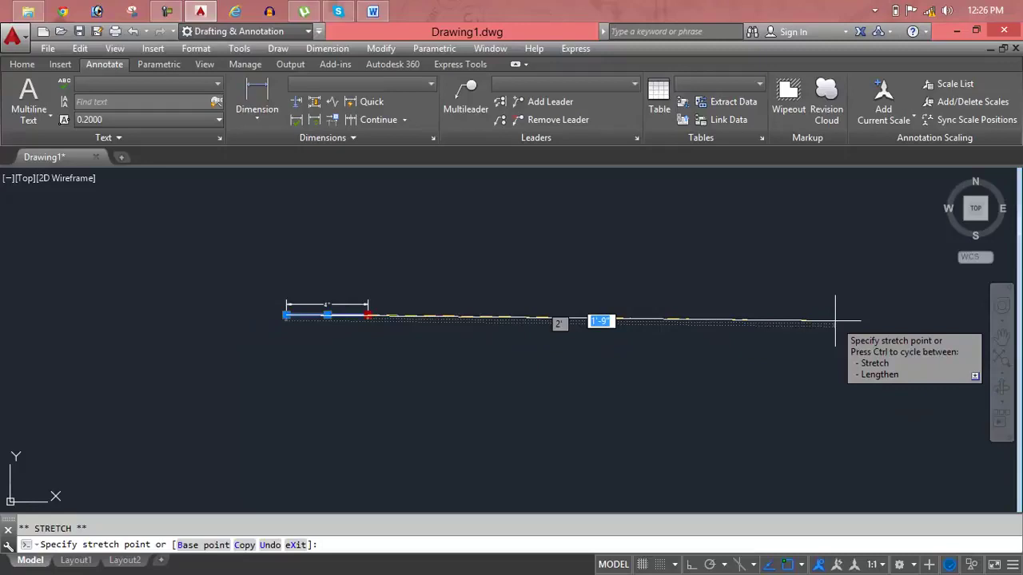
{"action": "key", "text": "F8"}
{"action": "left_click", "coordinate": [864, 312]}
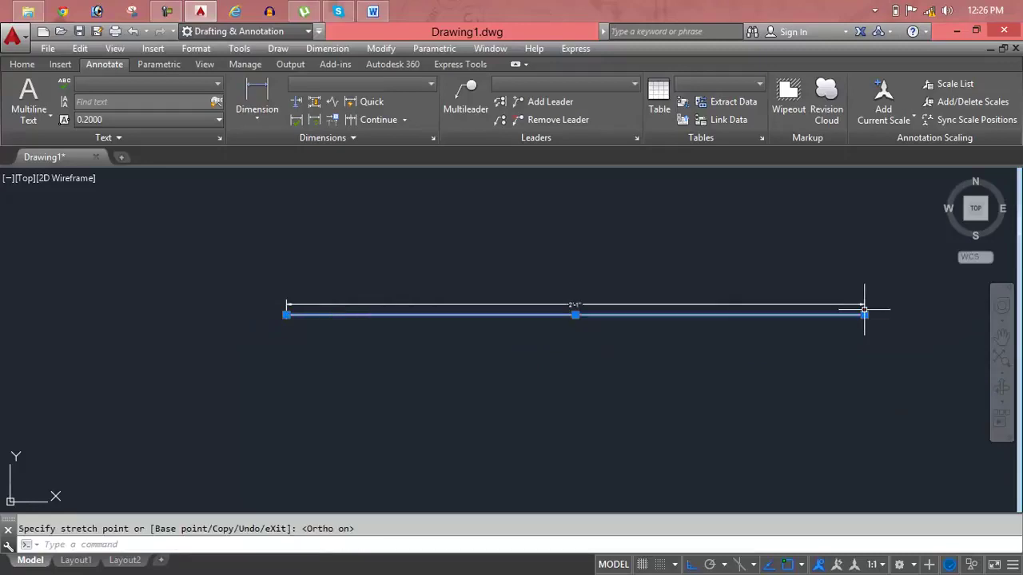
{"action": "key", "text": "Escape"}
{"action": "scroll", "coordinate": [595, 314], "scroll_direction": "up", "scroll_amount": 2}
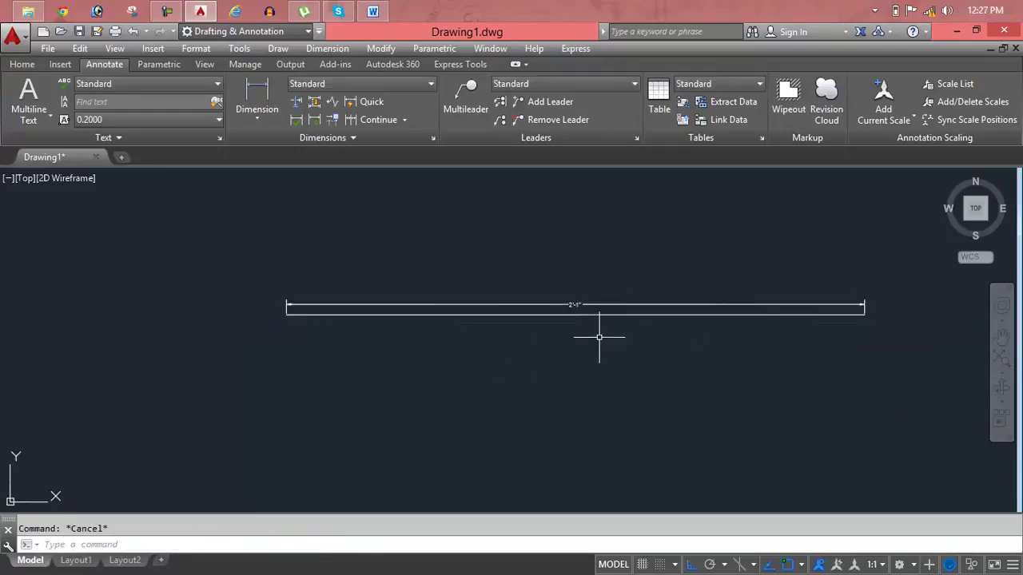
{"action": "scroll", "coordinate": [592, 295], "scroll_direction": "up", "scroll_amount": 2}
{"action": "scroll", "coordinate": [589, 290], "scroll_direction": "down", "scroll_amount": 2}
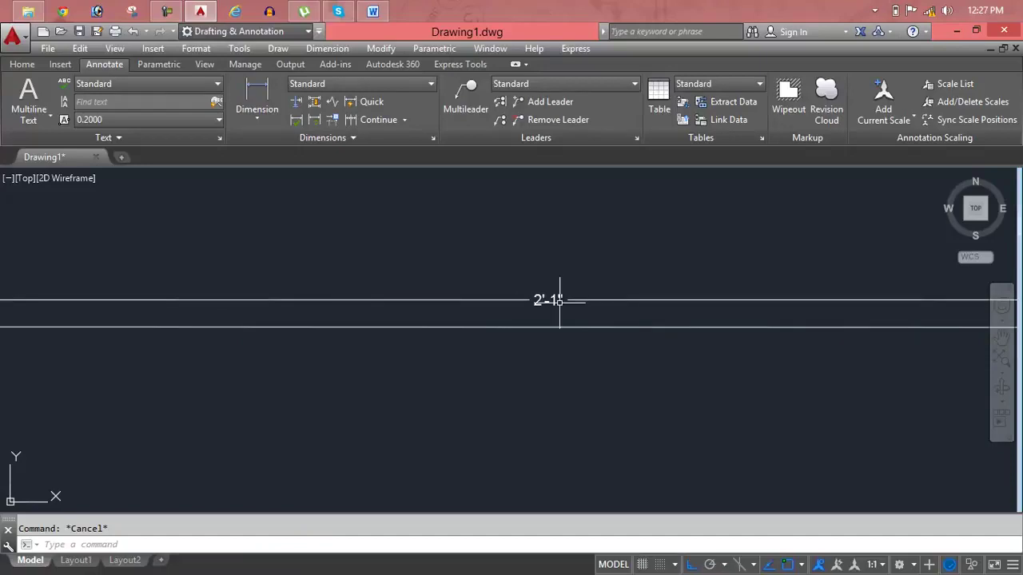
{"action": "scroll", "coordinate": [559, 297], "scroll_direction": "down", "scroll_amount": 2}
{"action": "scroll", "coordinate": [508, 298], "scroll_direction": "down", "scroll_amount": 2}
{"action": "scroll", "coordinate": [512, 297], "scroll_direction": "up", "scroll_amount": 2}
{"action": "scroll", "coordinate": [512, 298], "scroll_direction": "up", "scroll_amount": 2}
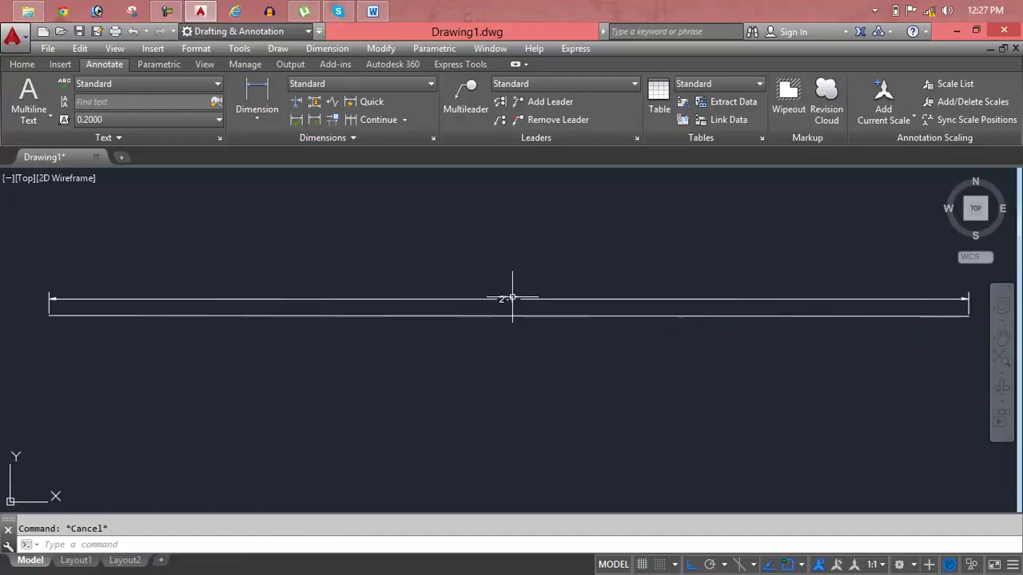
- Set DIMSCALE to 6
{"action": "left_click", "coordinate": [554, 297]}
{"action": "type", "text": "DIMS"}
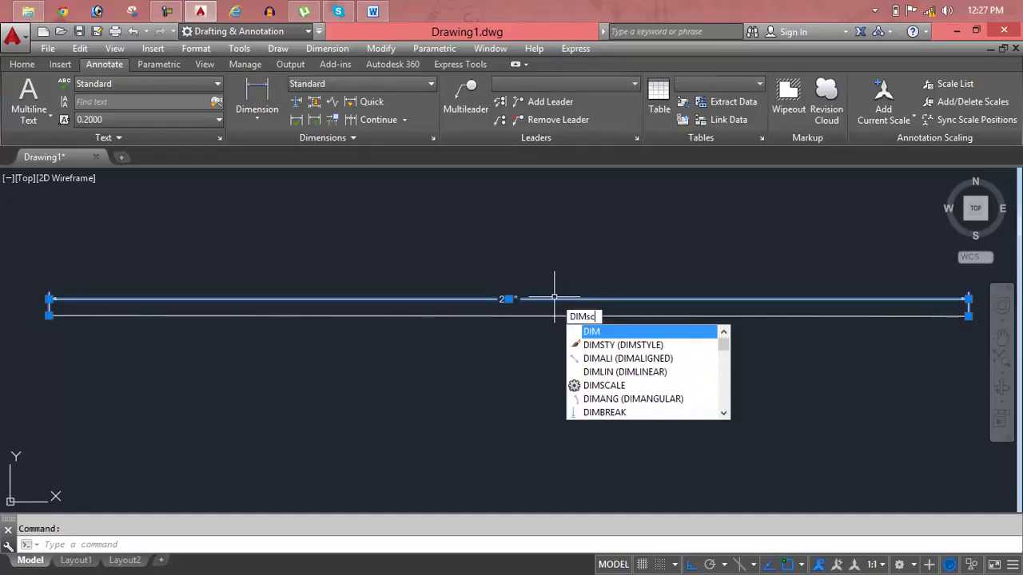
{"action": "type", "text": "CALE"}
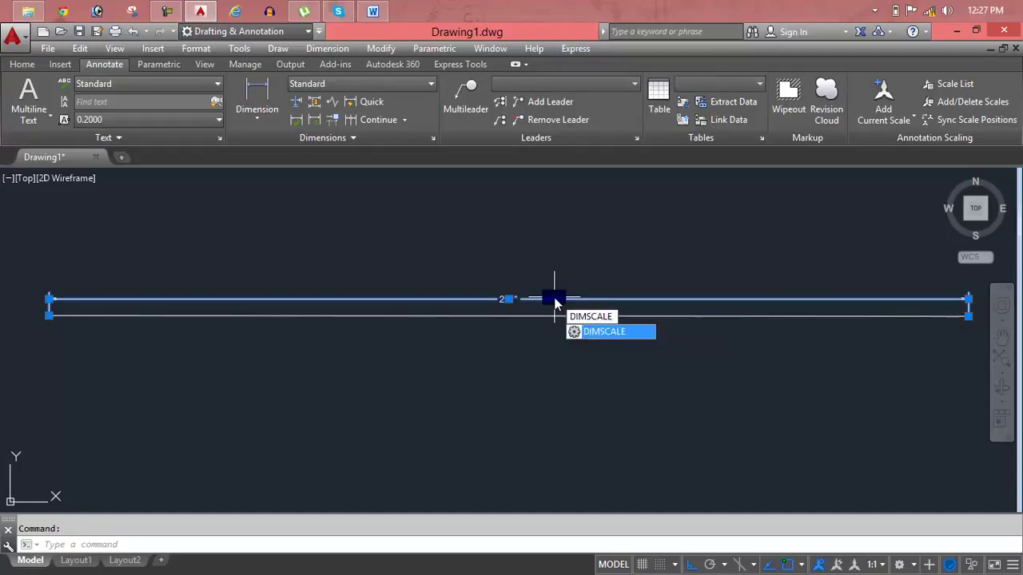
{"action": "key", "text": "Return"}
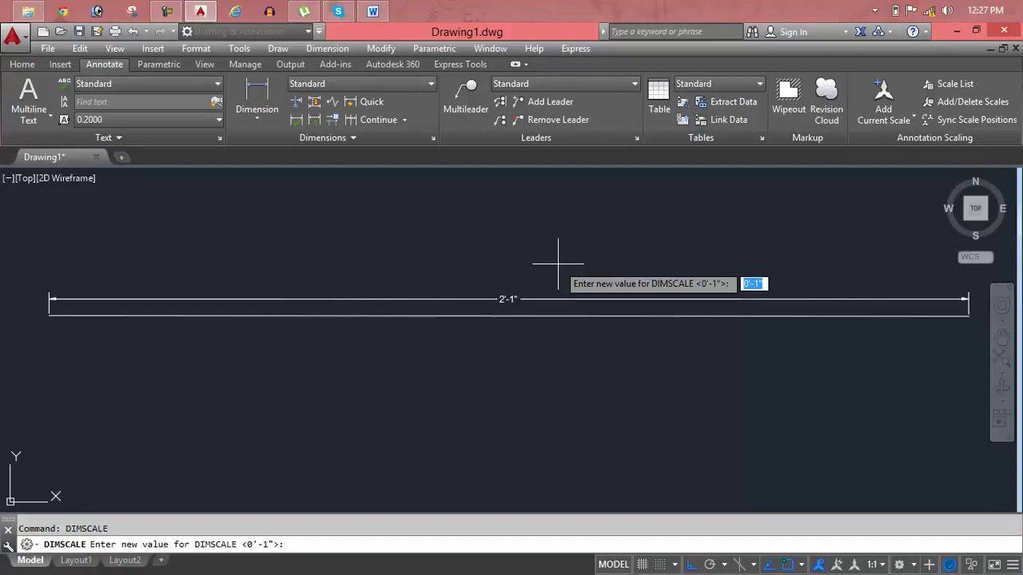
{"action": "type", "text": "6"}
{"action": "key", "text": "Return"}
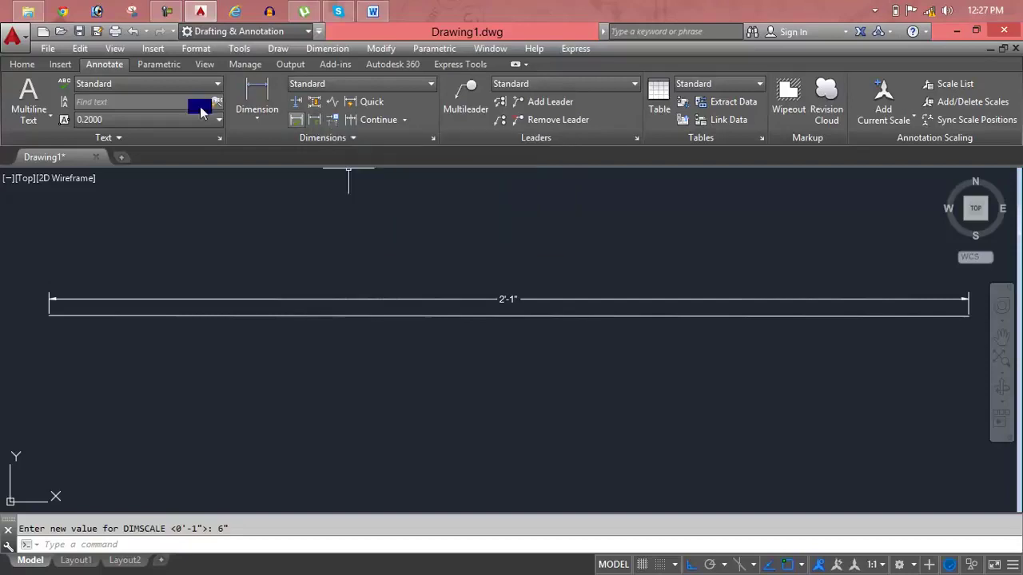
- Apply the new scale to the 2'-1" dimension with Dimension Update
{"action": "left_click", "coordinate": [318, 122]}
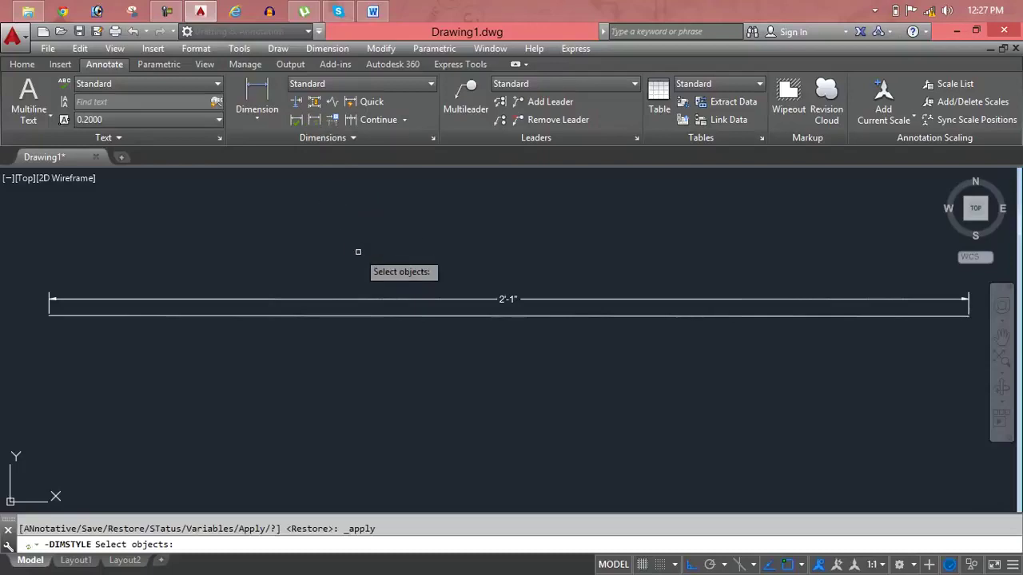
{"action": "left_click", "coordinate": [372, 300]}
{"action": "key", "text": "Return"}
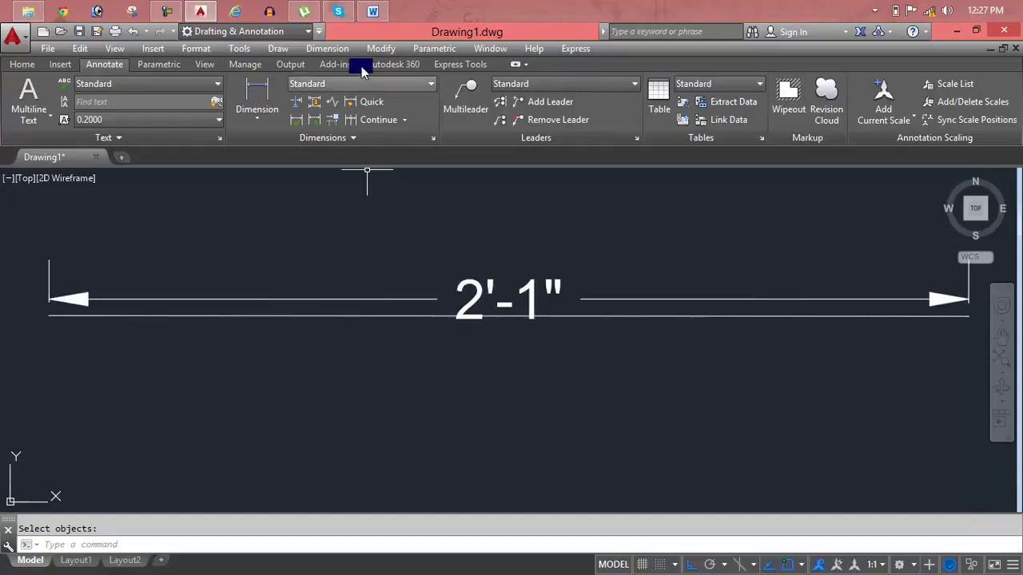
{"action": "left_click", "coordinate": [380, 24]}
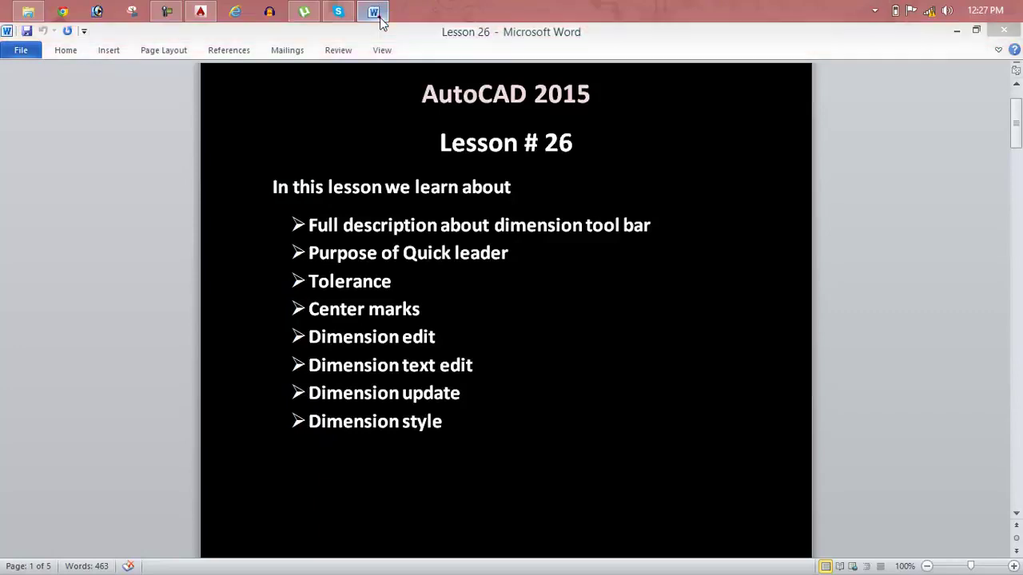
{"action": "left_click", "coordinate": [375, 13]}
- Make all of the 2'-1" dimension text bold
{"action": "double_click", "coordinate": [469, 281]}
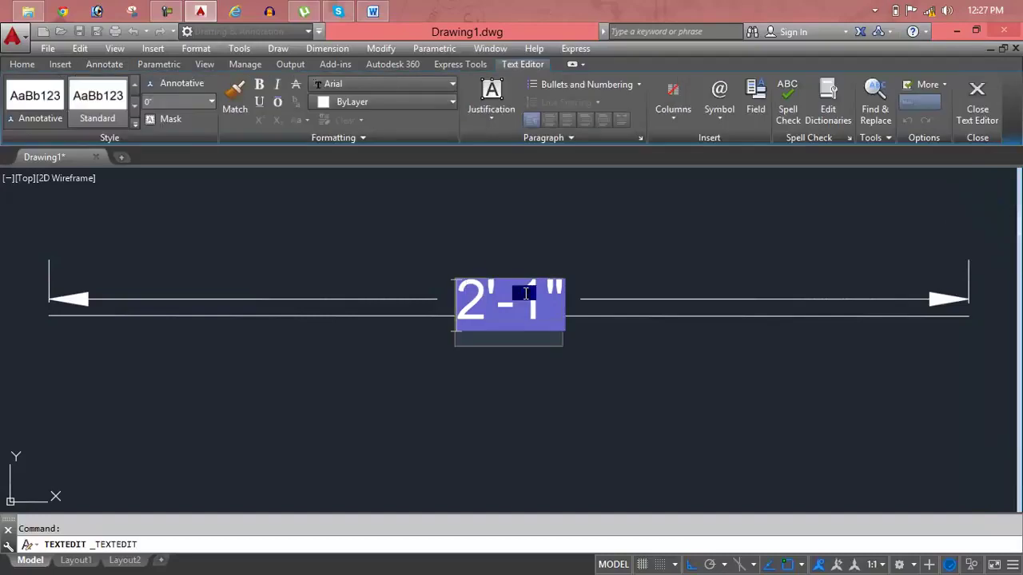
{"action": "double_click", "coordinate": [553, 306]}
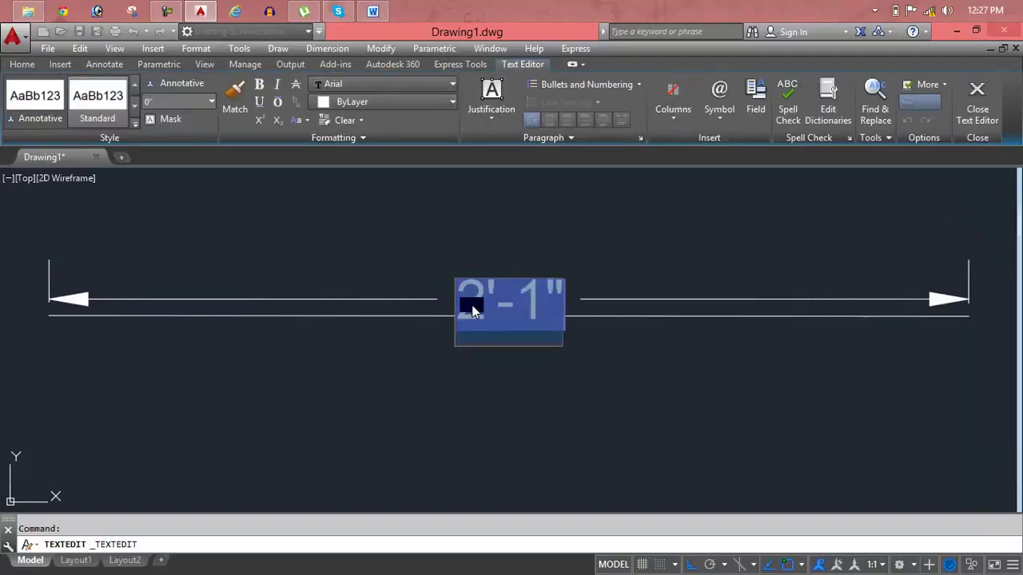
{"action": "key", "text": "Escape"}
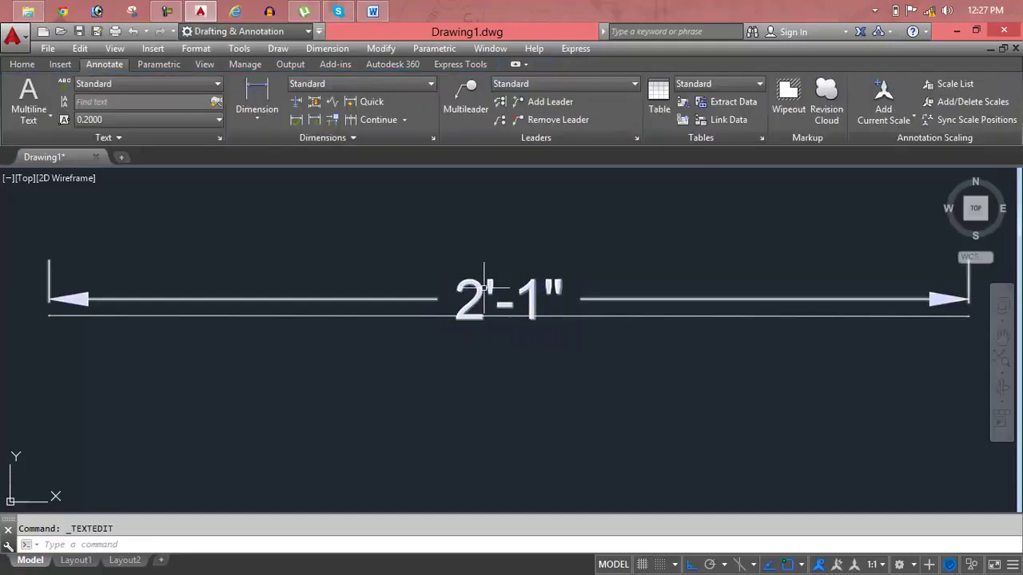
{"action": "double_click", "coordinate": [476, 290]}
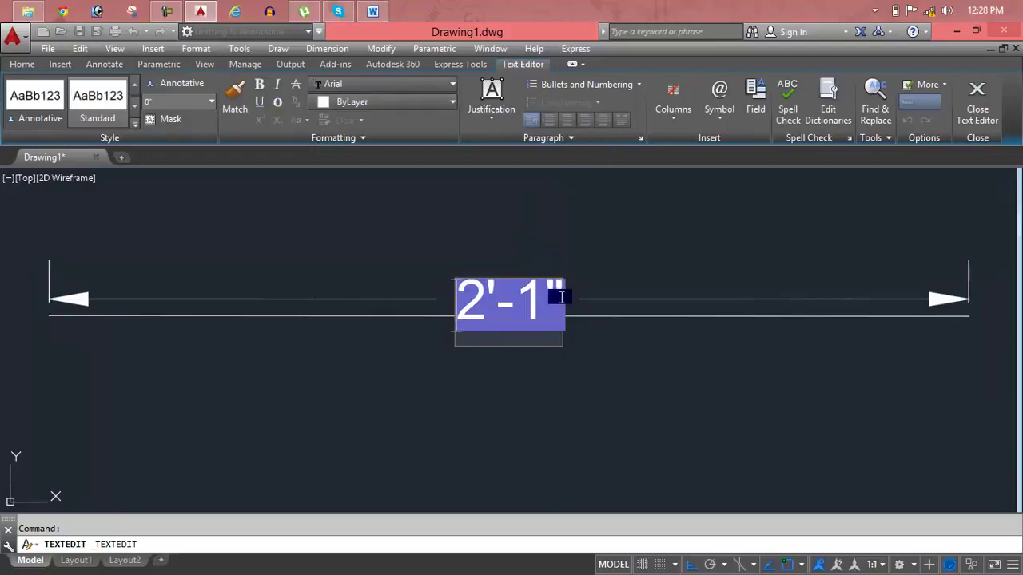
{"action": "key", "text": "ctrl+a"}
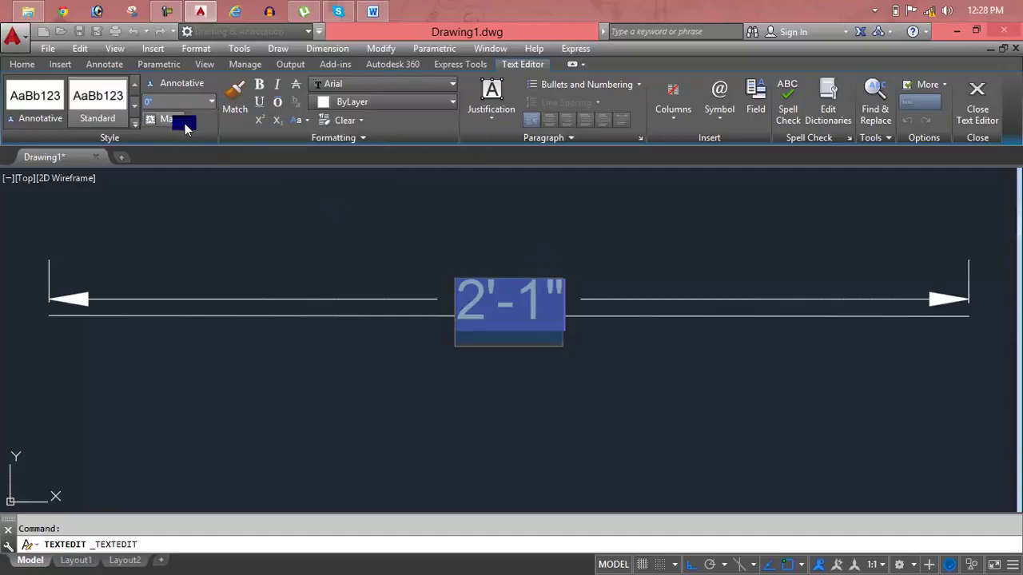
{"action": "left_click", "coordinate": [261, 85]}
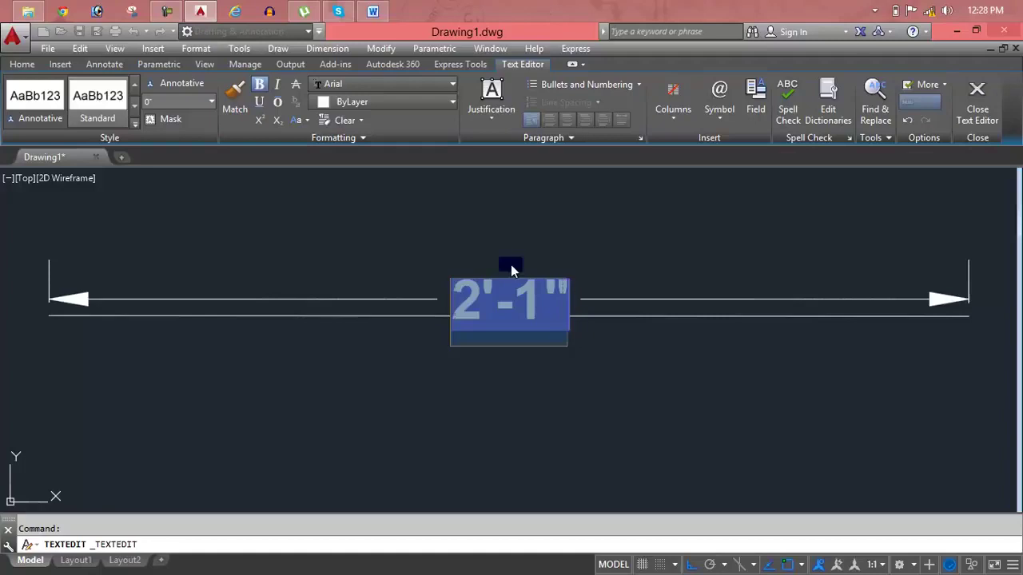
- Colour the dimension text dark red and finish text editing
{"action": "left_click", "coordinate": [406, 102]}
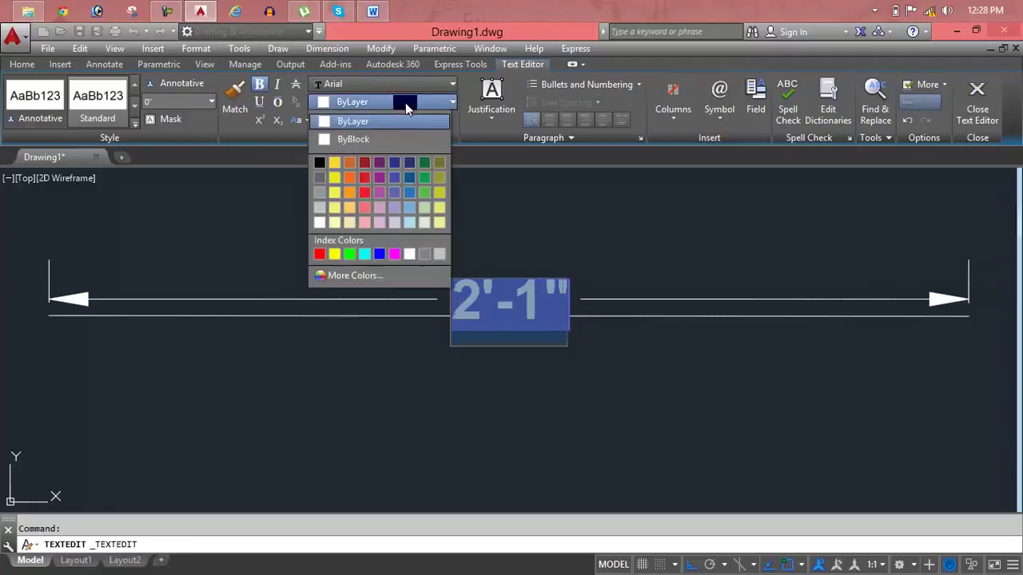
{"action": "left_click", "coordinate": [366, 163]}
{"action": "left_click", "coordinate": [575, 257]}
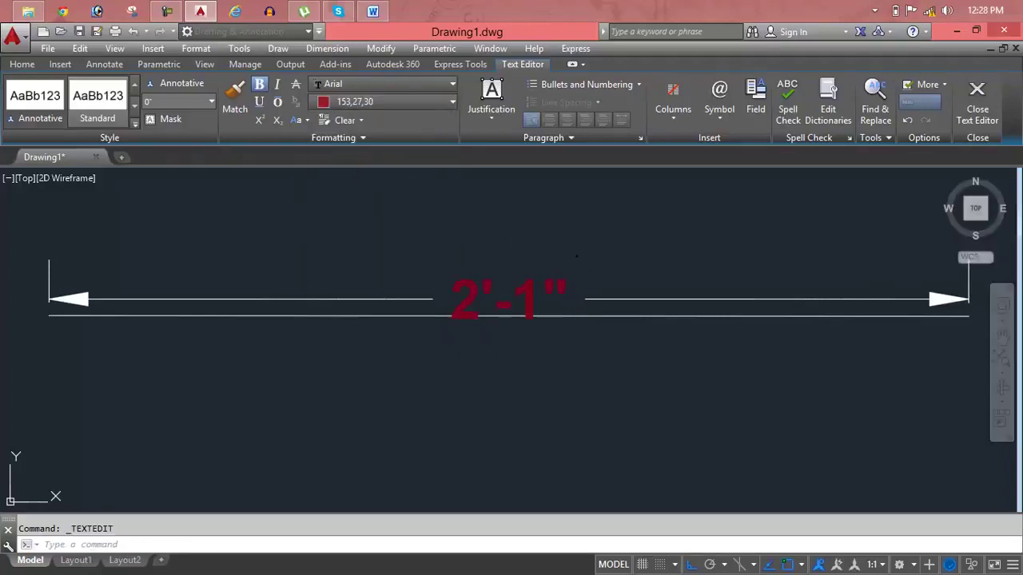
{"action": "key", "text": "Escape"}
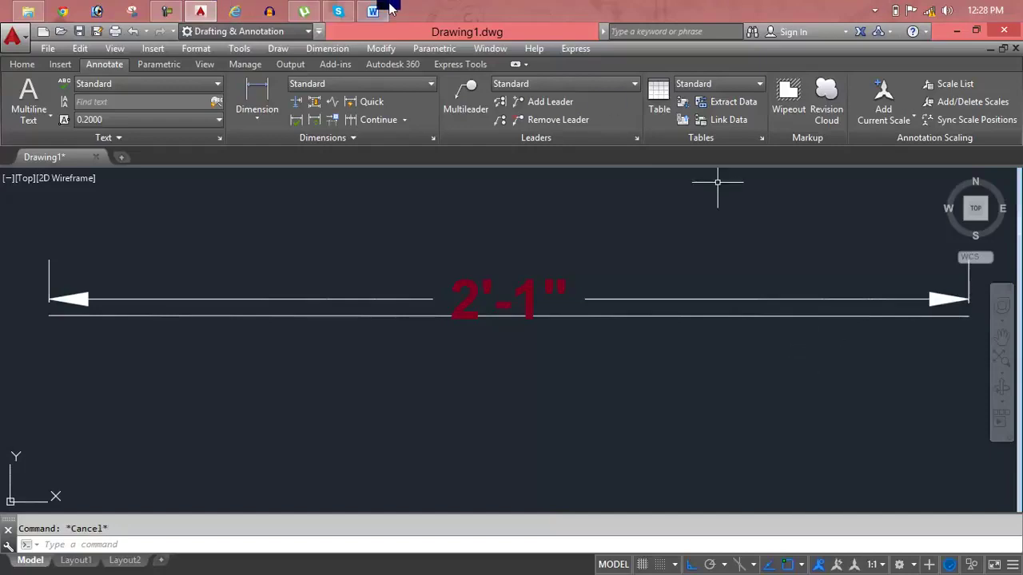
{"action": "left_click", "coordinate": [390, 7]}
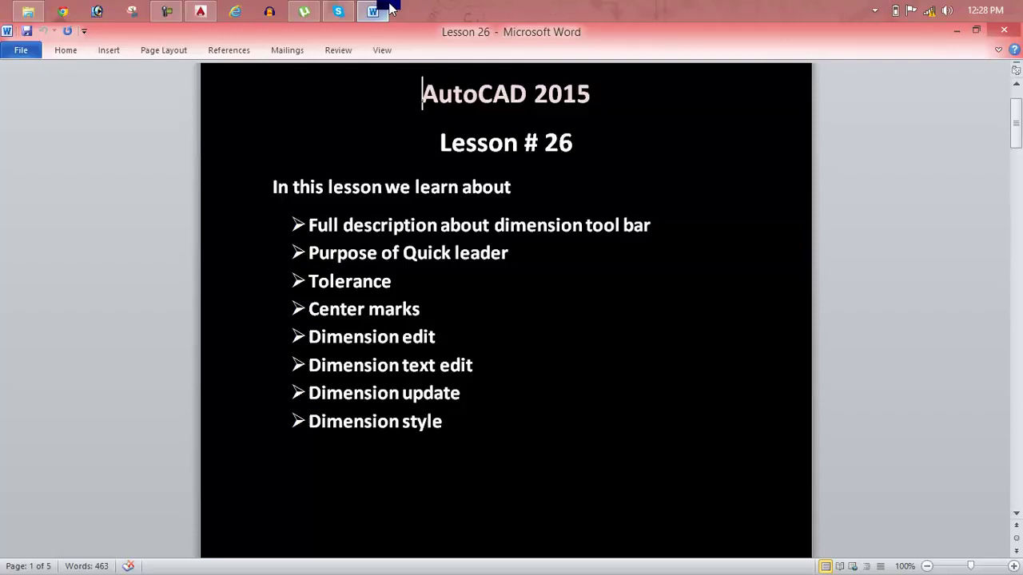
{"action": "left_click", "coordinate": [390, 7]}
{"action": "type", "text": "D"}
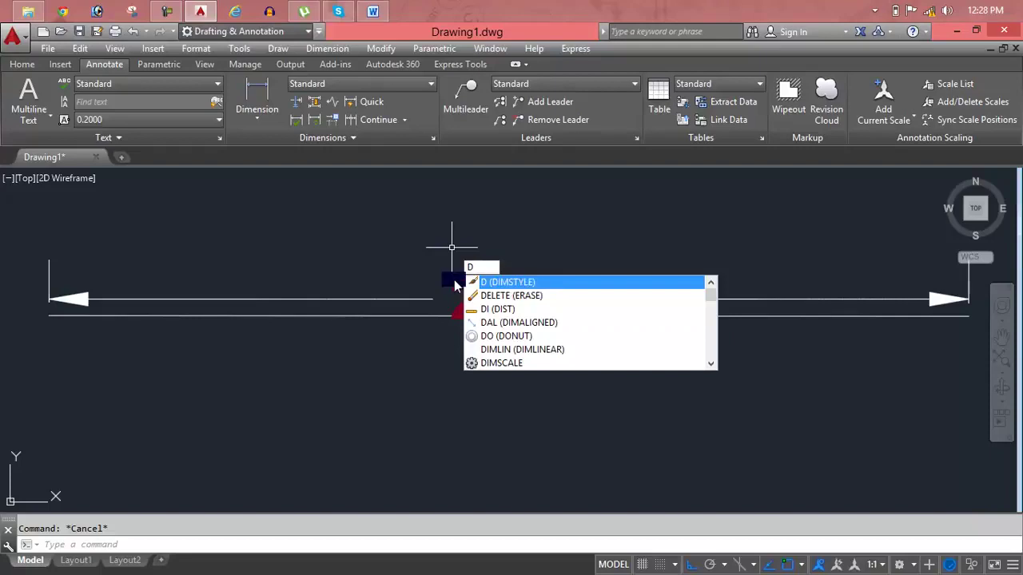
- Override the Standard style's dimension line linetype with the newly loaded BATTING linetype
{"action": "left_click", "coordinate": [551, 284]}
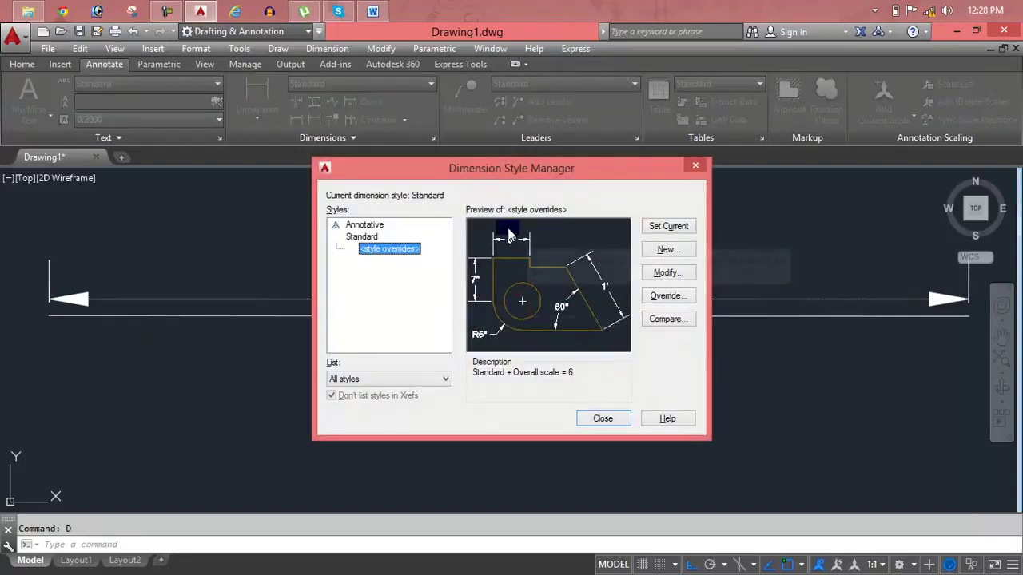
{"action": "left_click", "coordinate": [667, 272]}
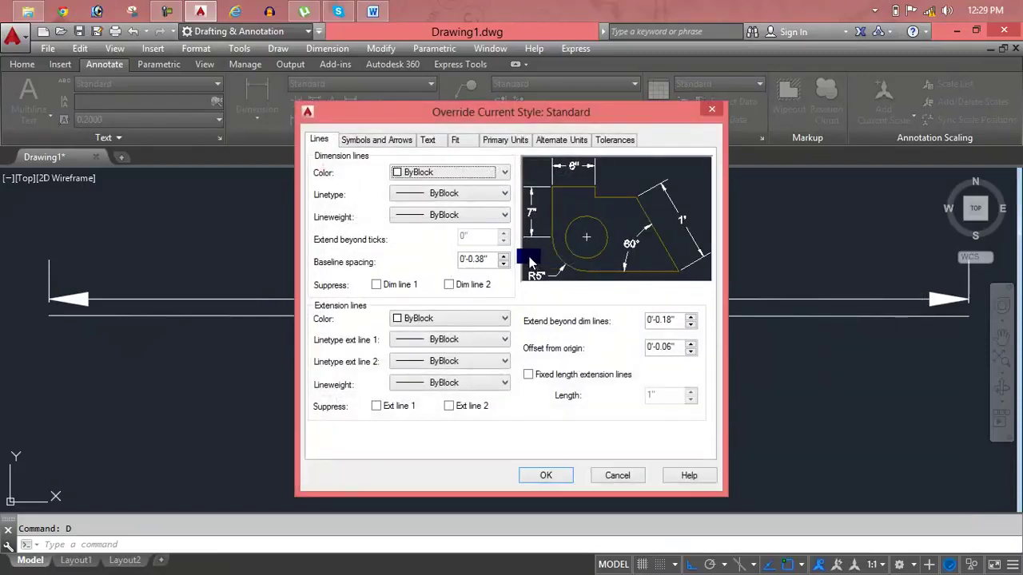
{"action": "left_click", "coordinate": [461, 195]}
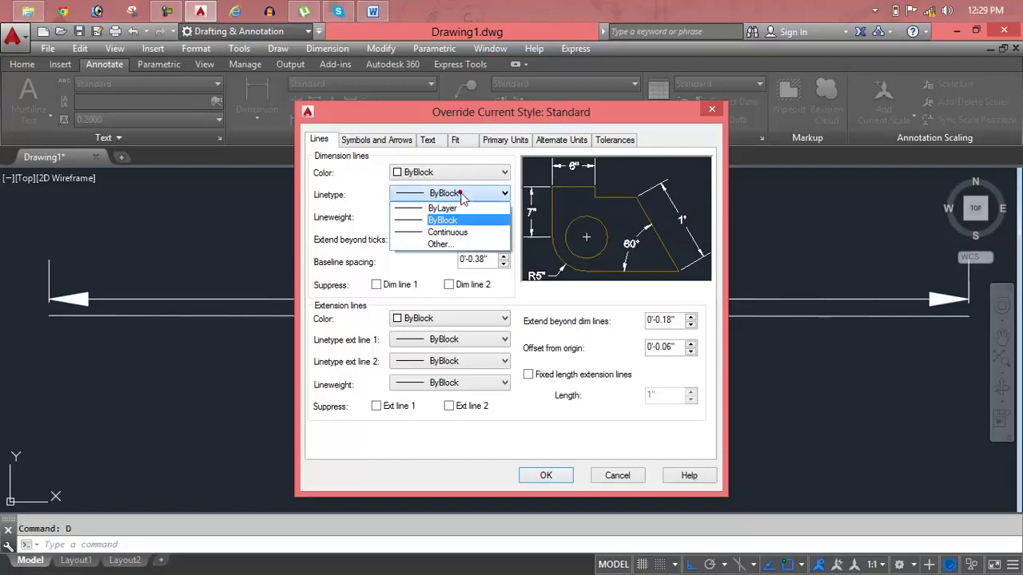
{"action": "left_click", "coordinate": [445, 244]}
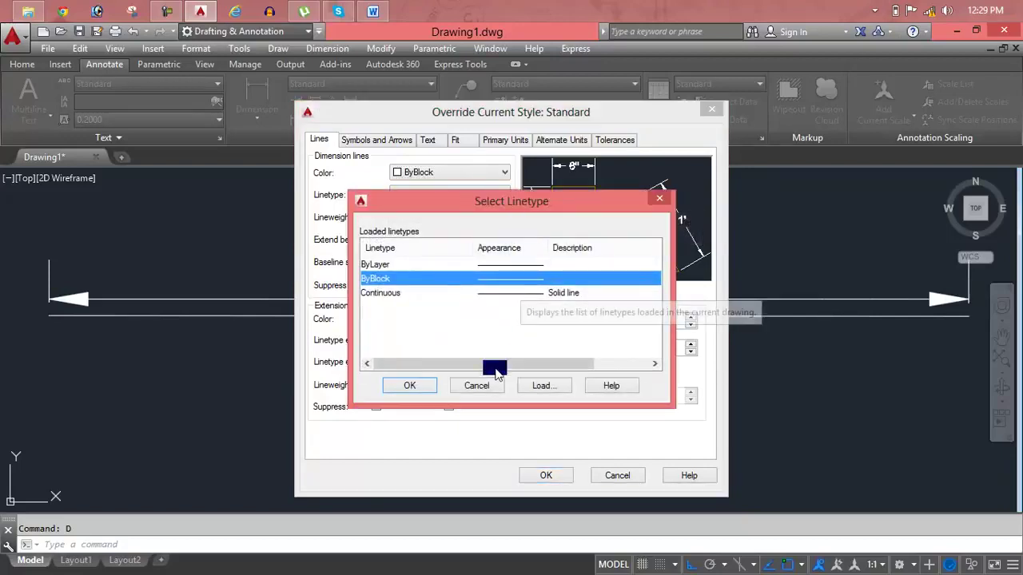
{"action": "left_click", "coordinate": [541, 386]}
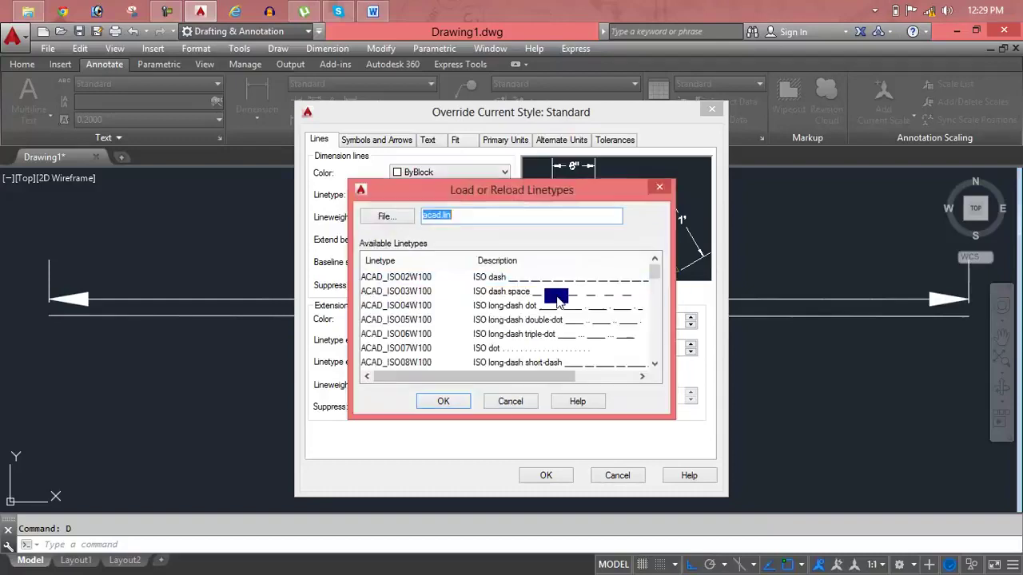
{"action": "scroll", "coordinate": [558, 324], "scroll_direction": "down", "scroll_amount": 2}
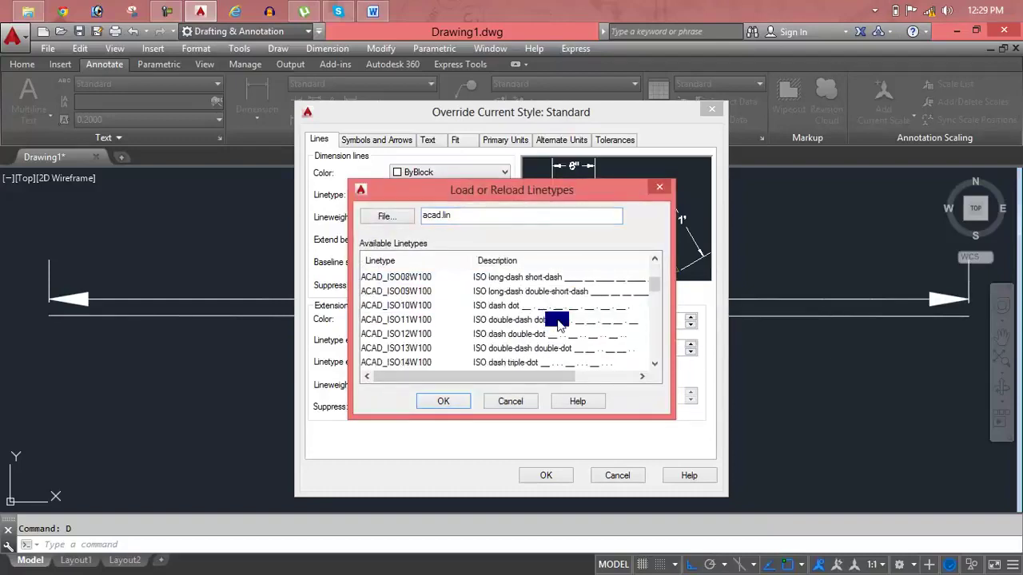
{"action": "scroll", "coordinate": [557, 320], "scroll_direction": "down", "scroll_amount": 3}
{"action": "scroll", "coordinate": [560, 295], "scroll_direction": "up", "scroll_amount": 1}
{"action": "left_click", "coordinate": [557, 306]}
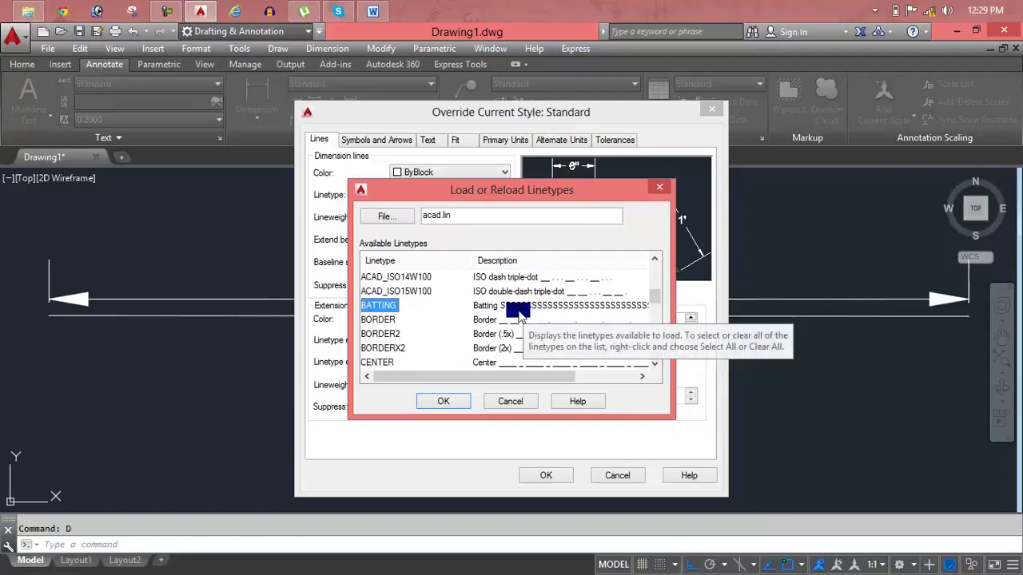
{"action": "left_click", "coordinate": [445, 401]}
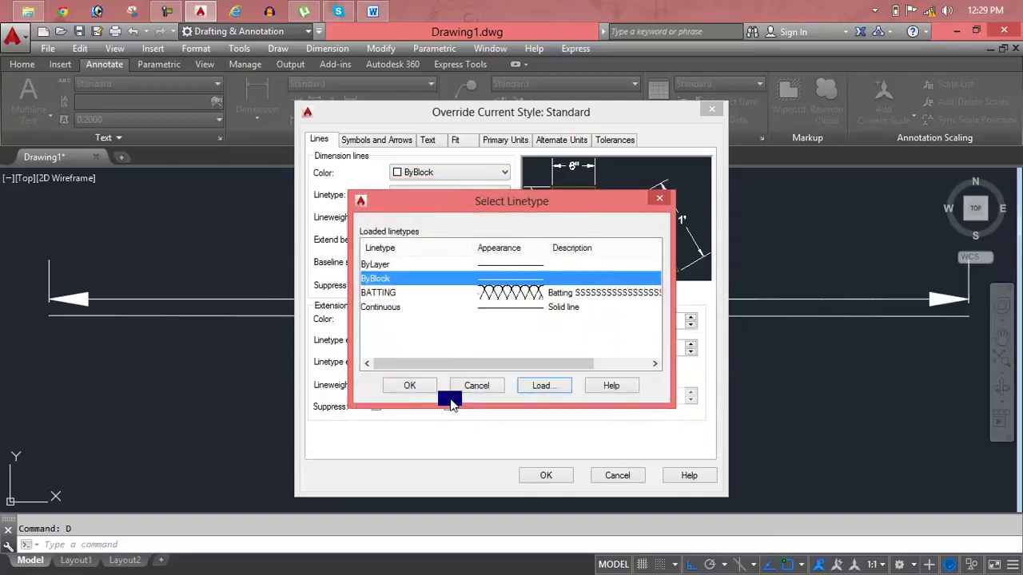
{"action": "left_click", "coordinate": [487, 293]}
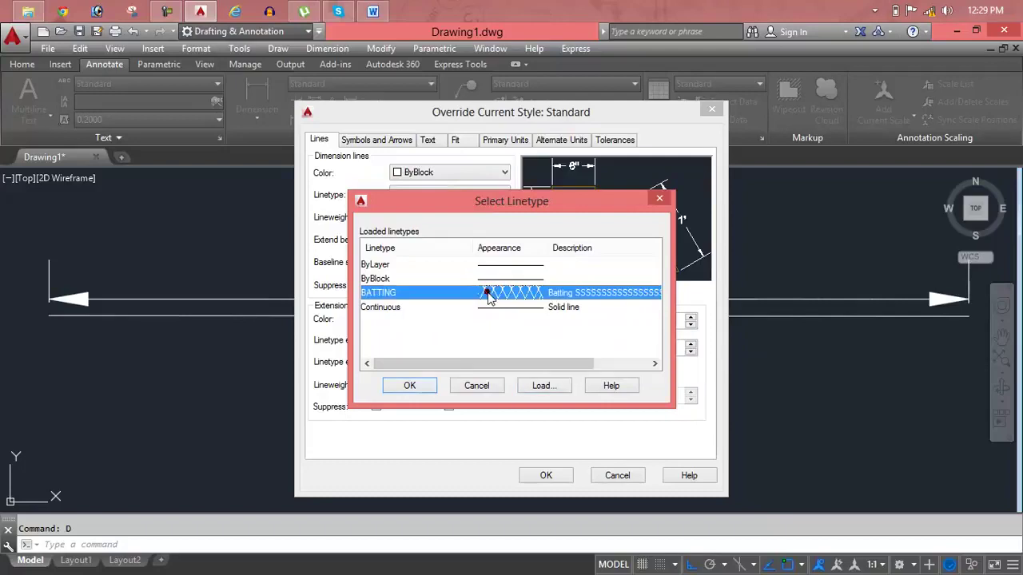
{"action": "left_click", "coordinate": [427, 388]}
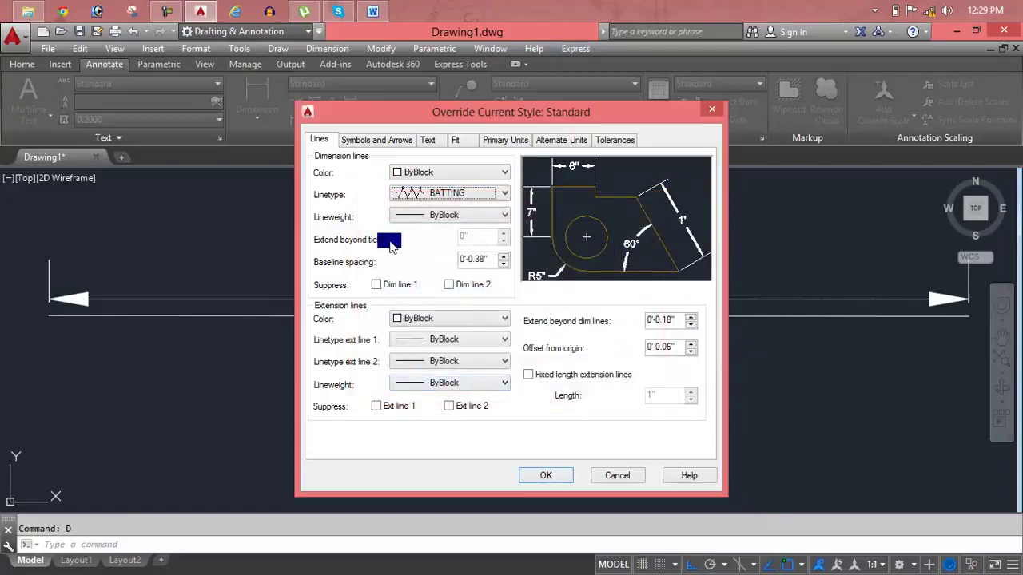
- Set the dimension line lineweight to 0.60 mm and make the overrides current
{"action": "left_click", "coordinate": [419, 214]}
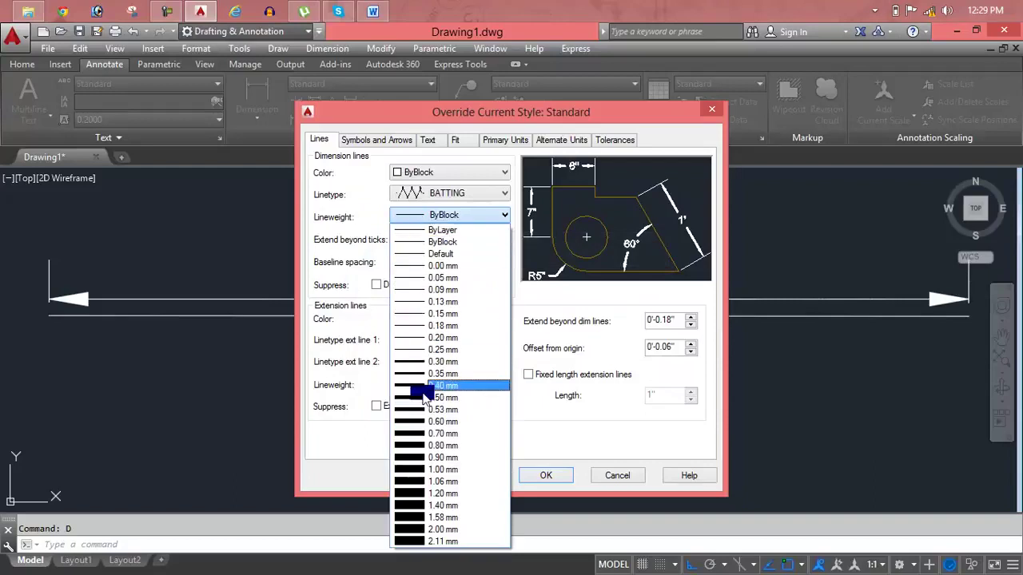
{"action": "left_click", "coordinate": [420, 421]}
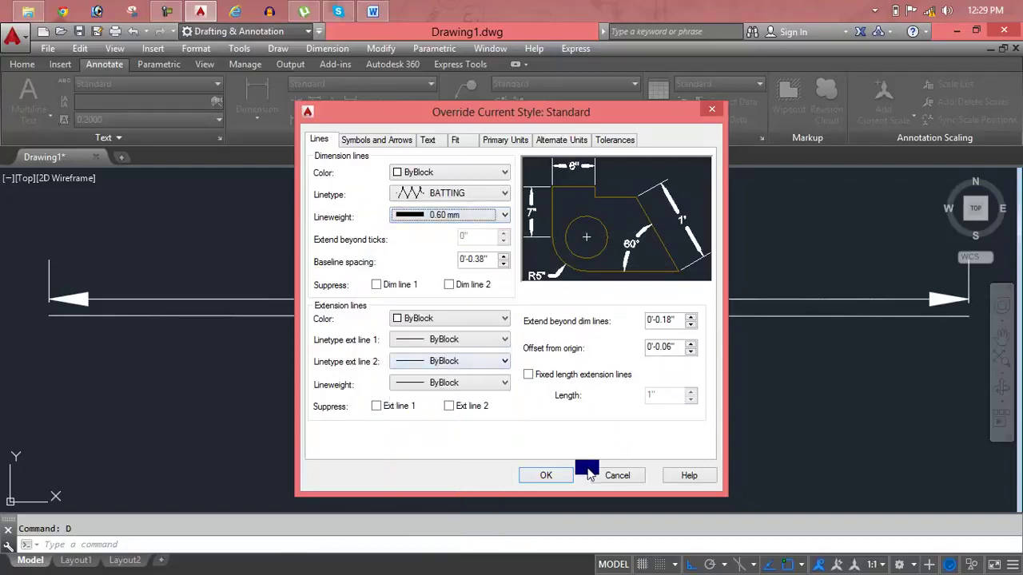
{"action": "left_click", "coordinate": [546, 476]}
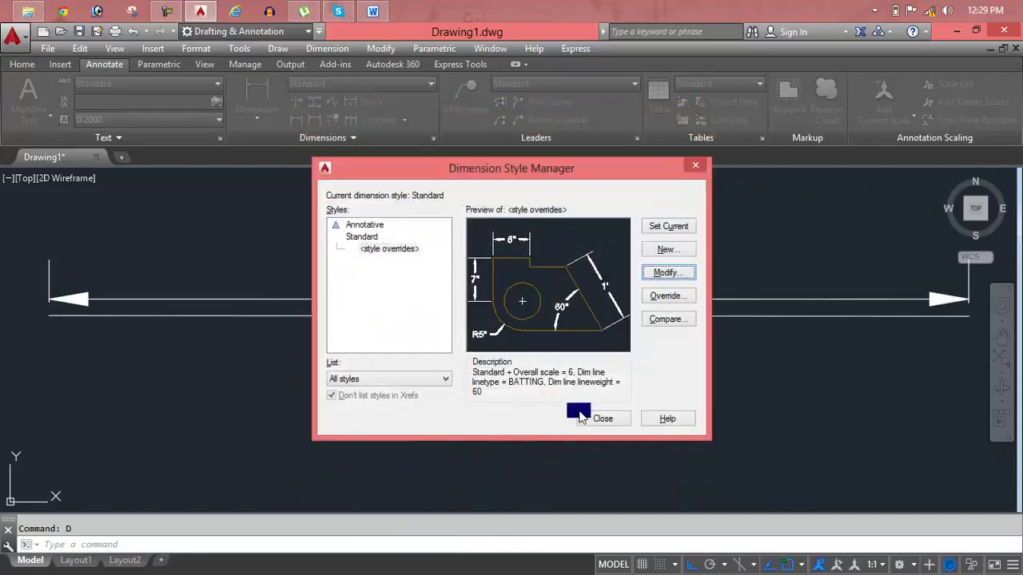
{"action": "left_click", "coordinate": [675, 227]}
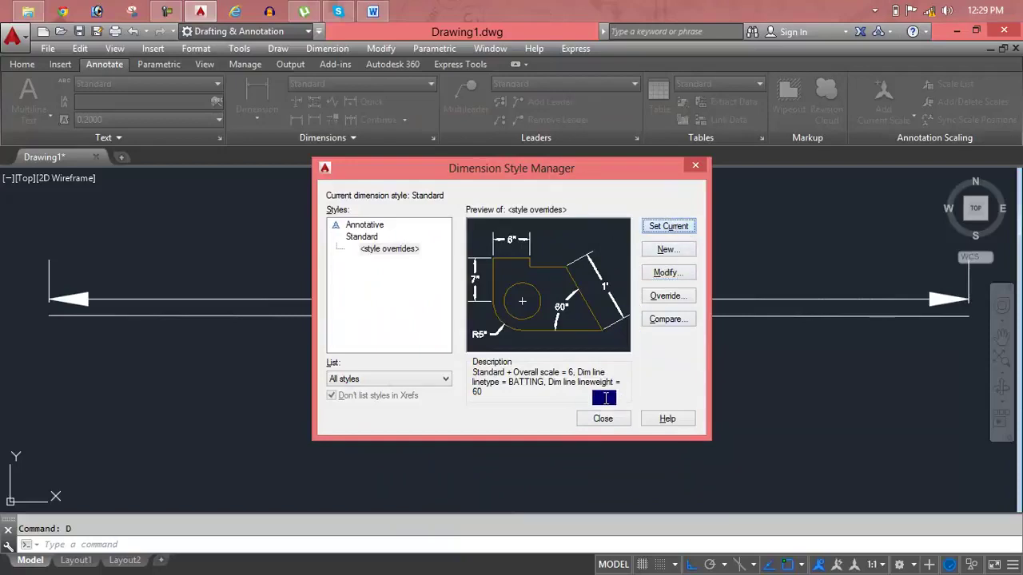
- Update the 2'-1" dimension with Dimension Update so its lines show the BATTING pattern
{"action": "left_click", "coordinate": [595, 422]}
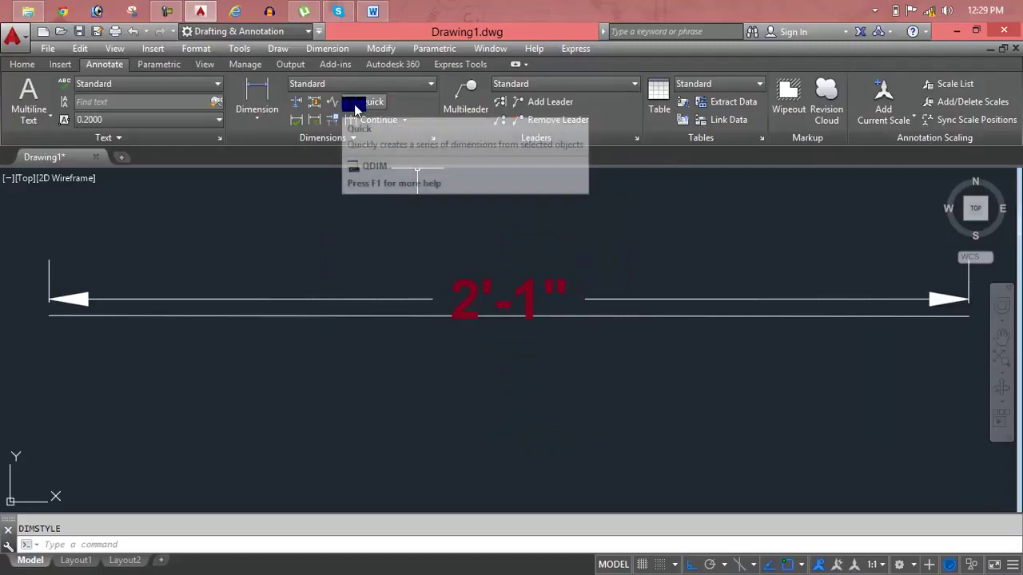
{"action": "left_click", "coordinate": [331, 113]}
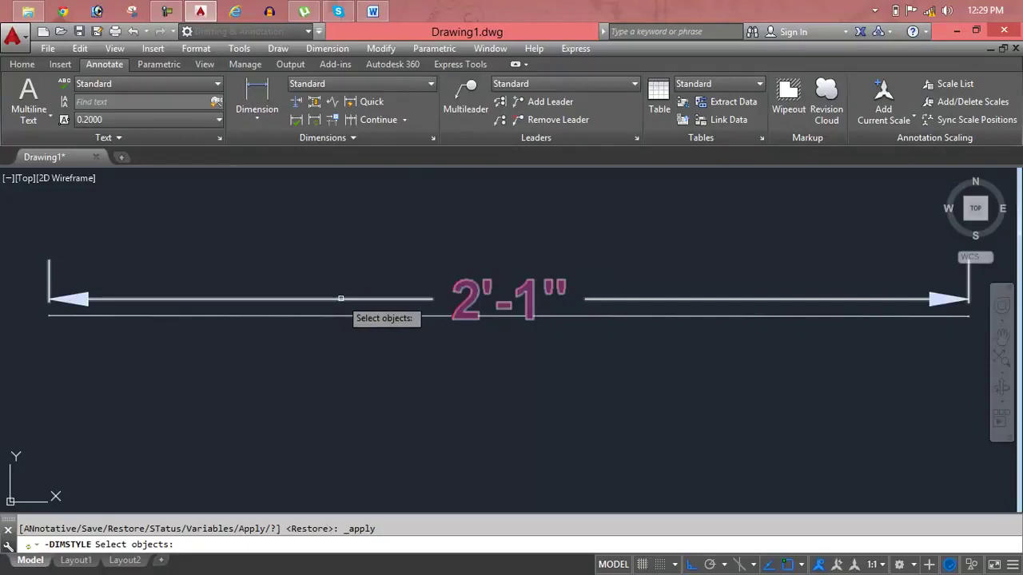
{"action": "left_click", "coordinate": [341, 296]}
{"action": "key", "text": "Return"}
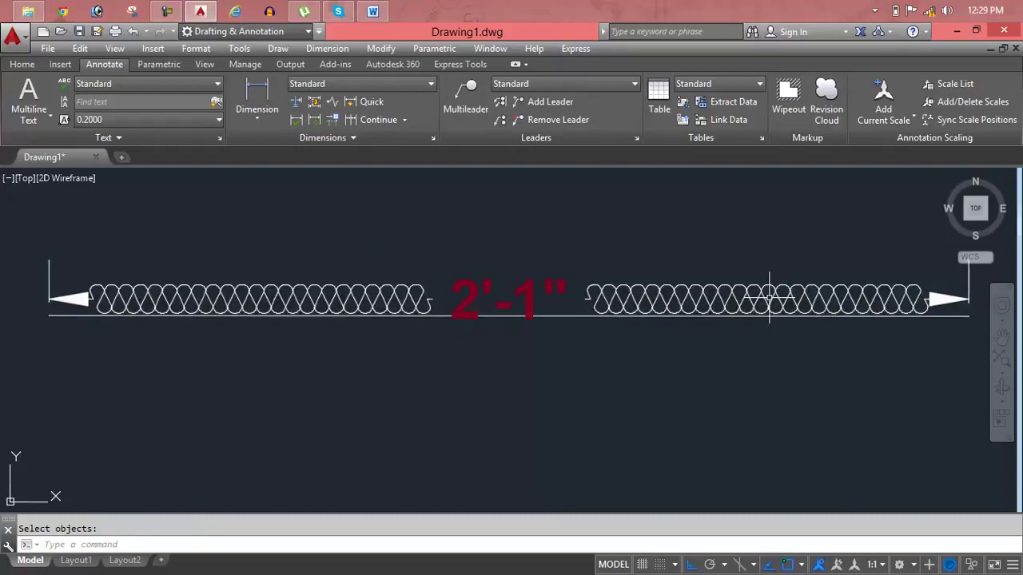
{"action": "scroll", "coordinate": [770, 297], "scroll_direction": "down", "scroll_amount": 2}
{"action": "middle_click_drag", "start_coordinate": [770, 297], "coordinate": [591, 293]}
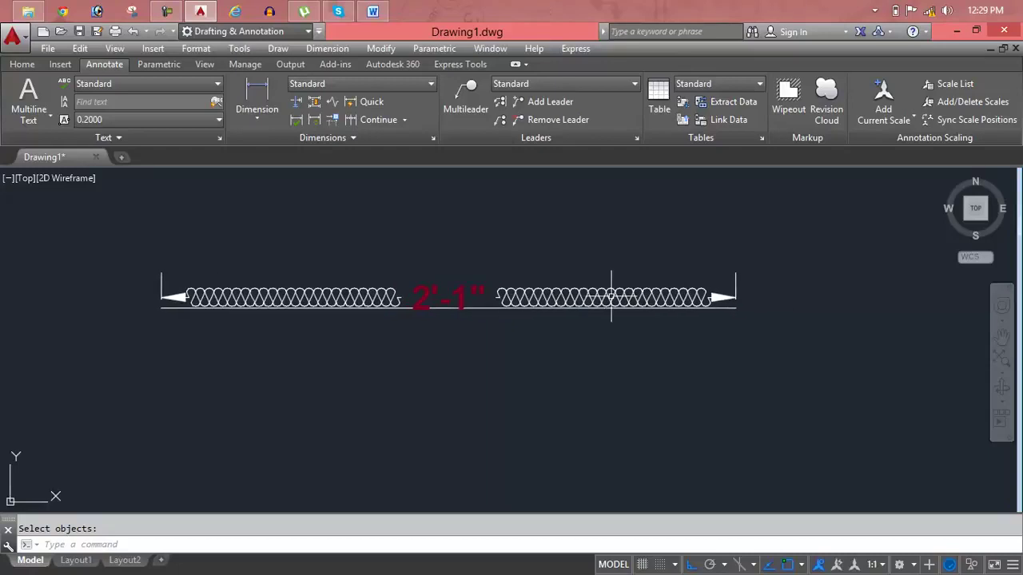
- Modify the overrides so dimension line lineweight, linetype and colour are ByLayer, and make them current
{"action": "type", "text": "d"}
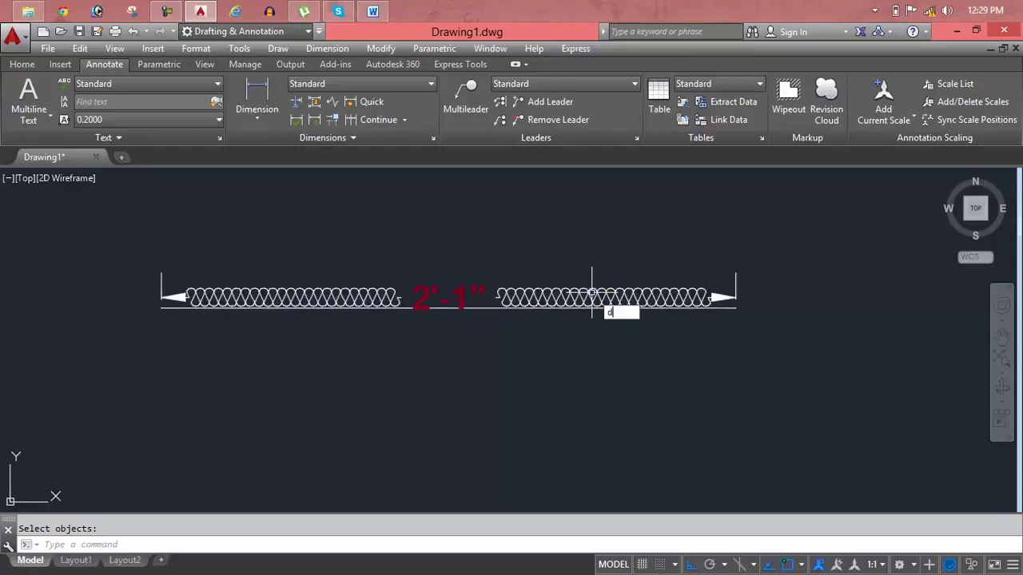
{"action": "key", "text": "Return"}
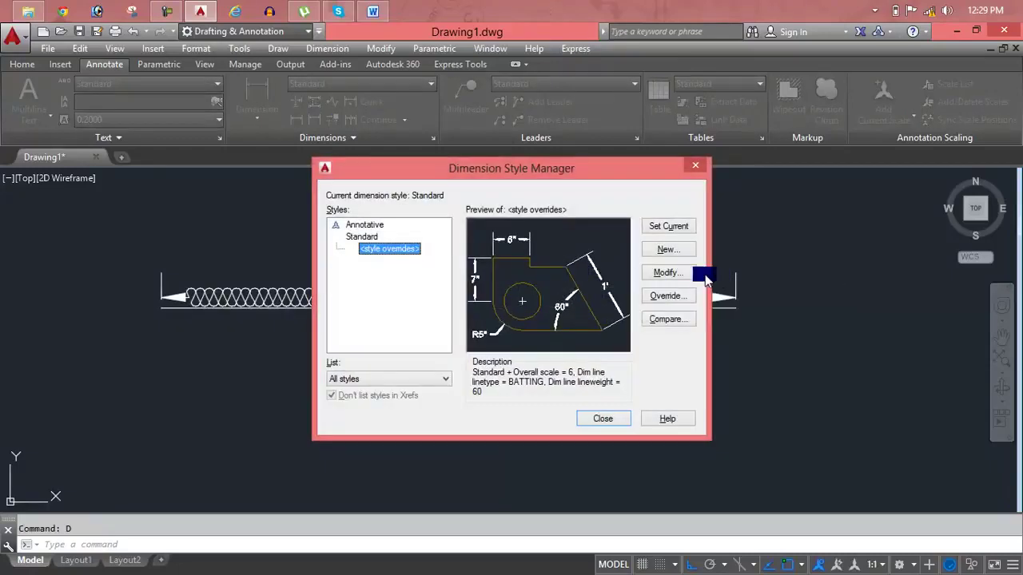
{"action": "left_click", "coordinate": [690, 275]}
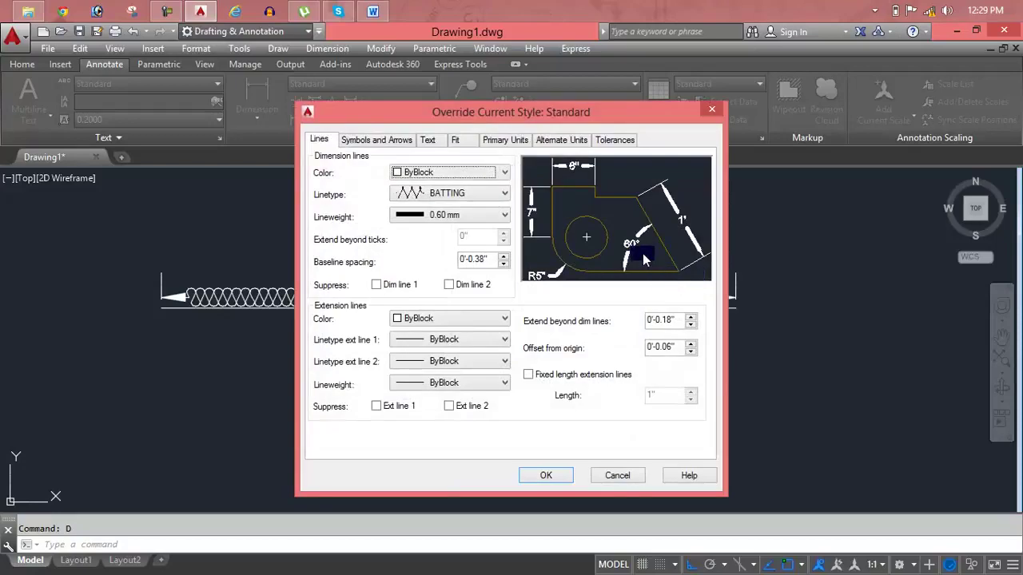
{"action": "left_click", "coordinate": [499, 214]}
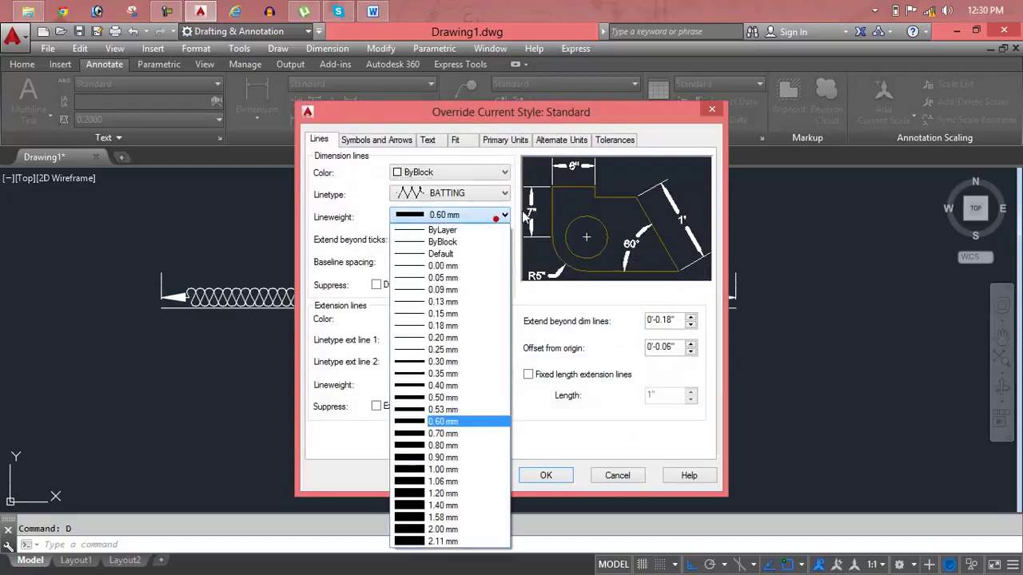
{"action": "left_click", "coordinate": [484, 231]}
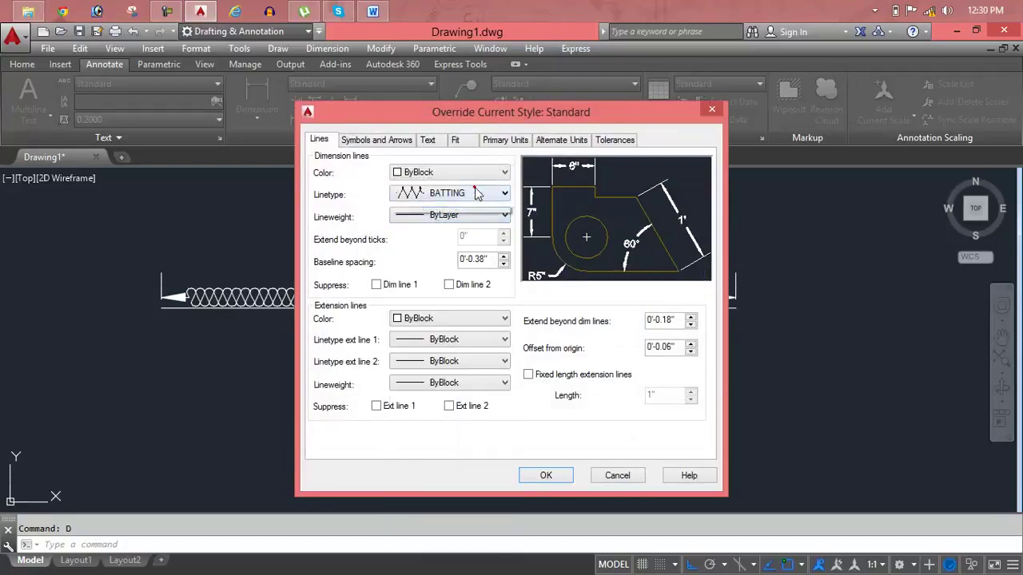
{"action": "left_click", "coordinate": [474, 192]}
{"action": "left_click", "coordinate": [472, 210]}
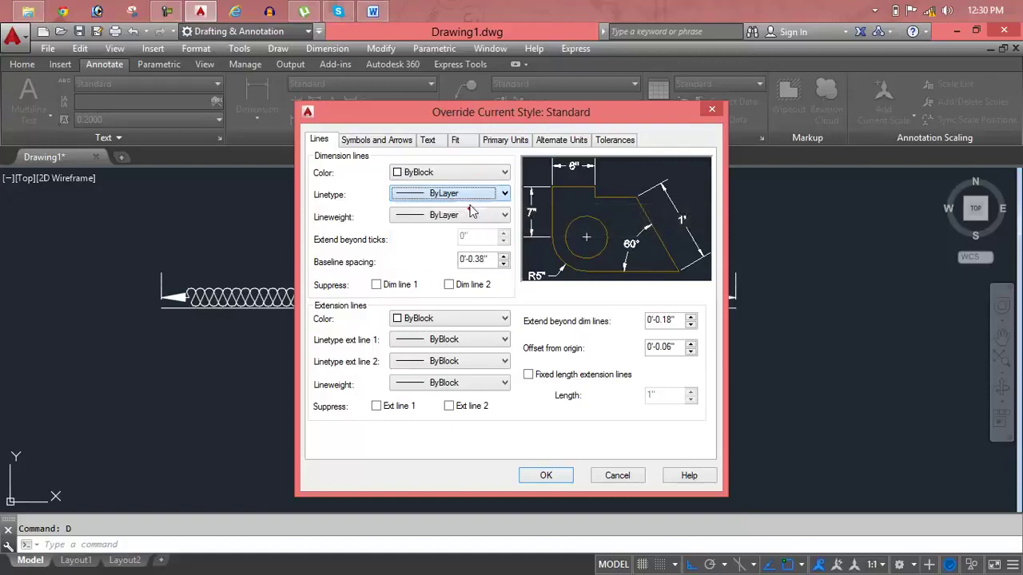
{"action": "left_click", "coordinate": [470, 174]}
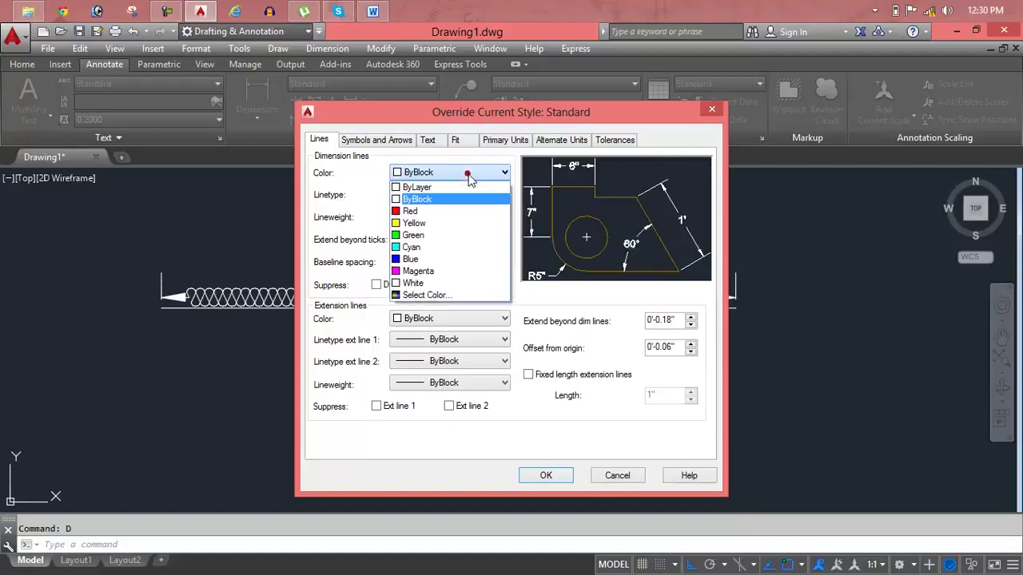
{"action": "left_click", "coordinate": [466, 187]}
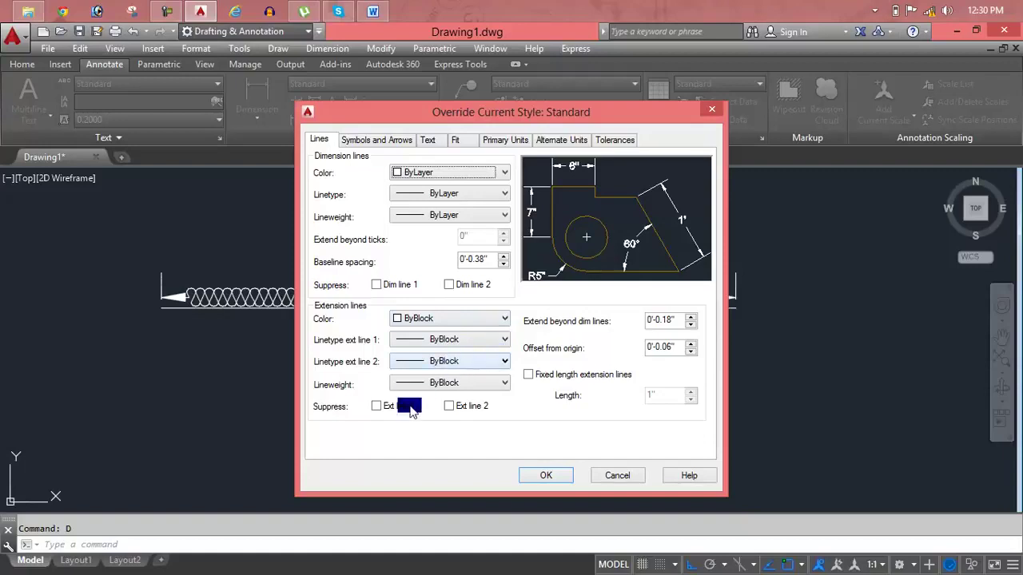
{"action": "left_click", "coordinate": [548, 476]}
{"action": "left_click", "coordinate": [660, 229]}
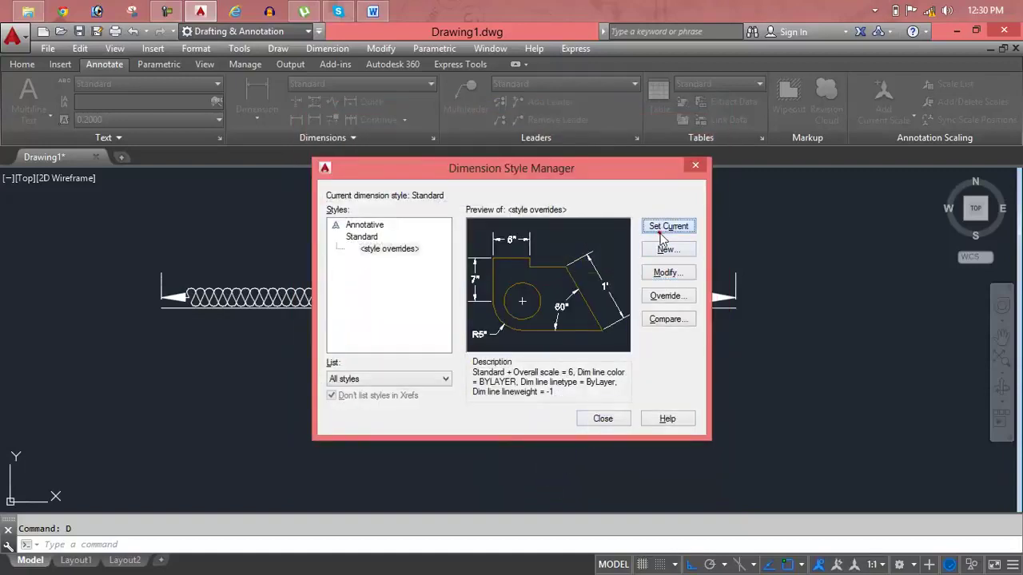
- Update the 2'-1" dimension with the reverted overrides so it shows solid dimension lines
{"action": "left_click", "coordinate": [600, 420]}
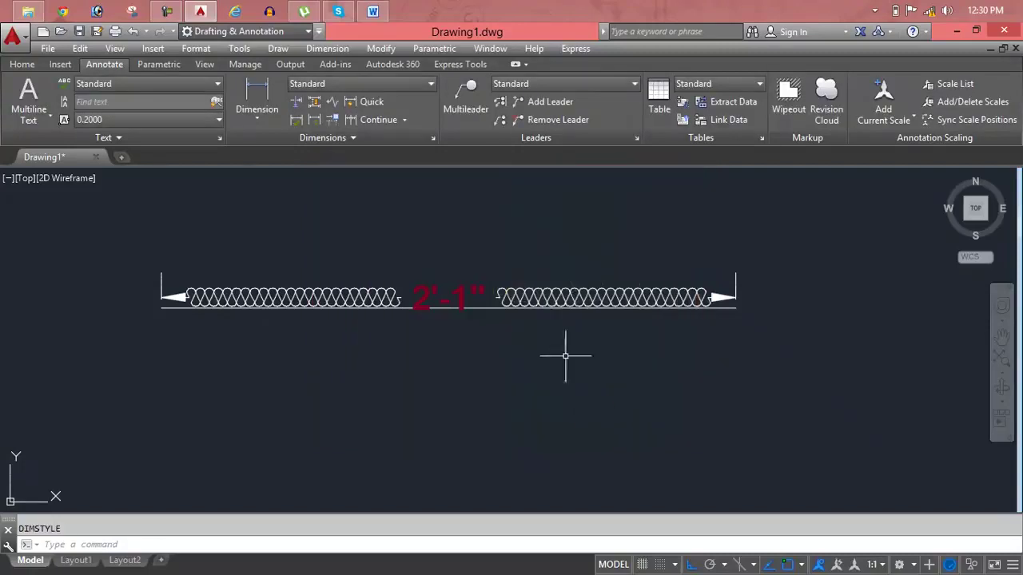
{"action": "left_click", "coordinate": [306, 119]}
{"action": "left_click", "coordinate": [411, 218]}
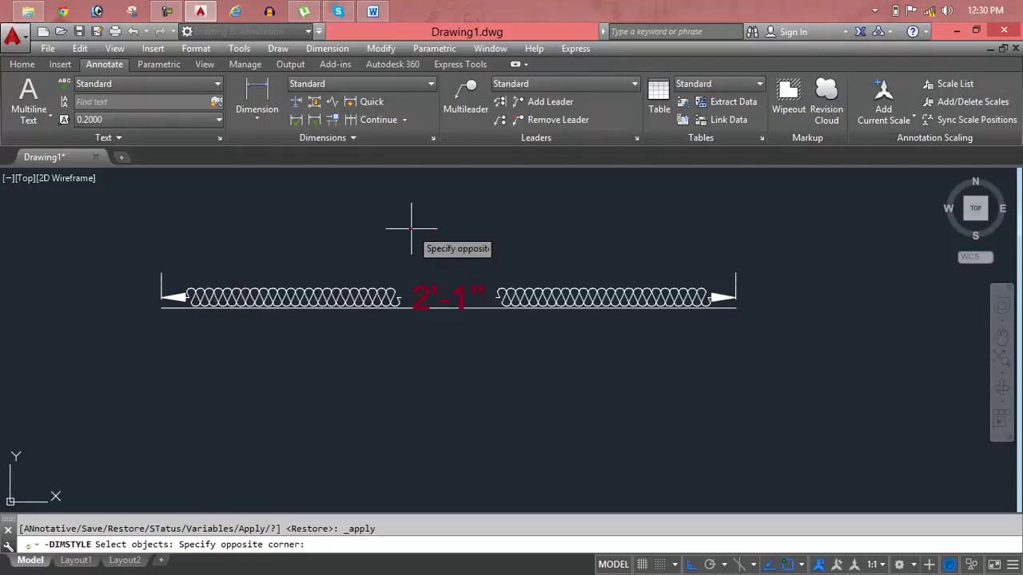
{"action": "left_click", "coordinate": [346, 324]}
{"action": "key", "text": "Return"}
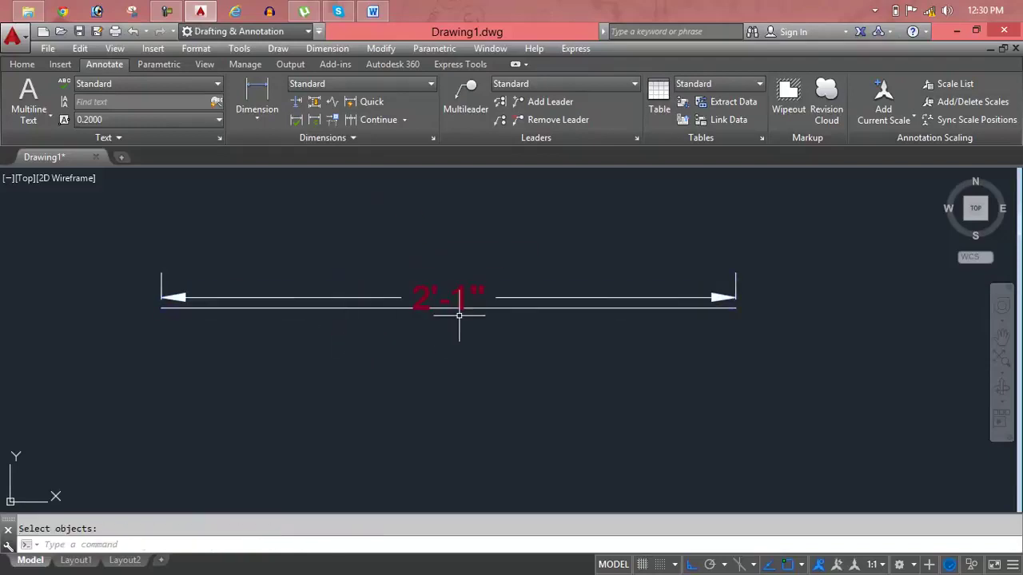
{"action": "left_click", "coordinate": [502, 298]}
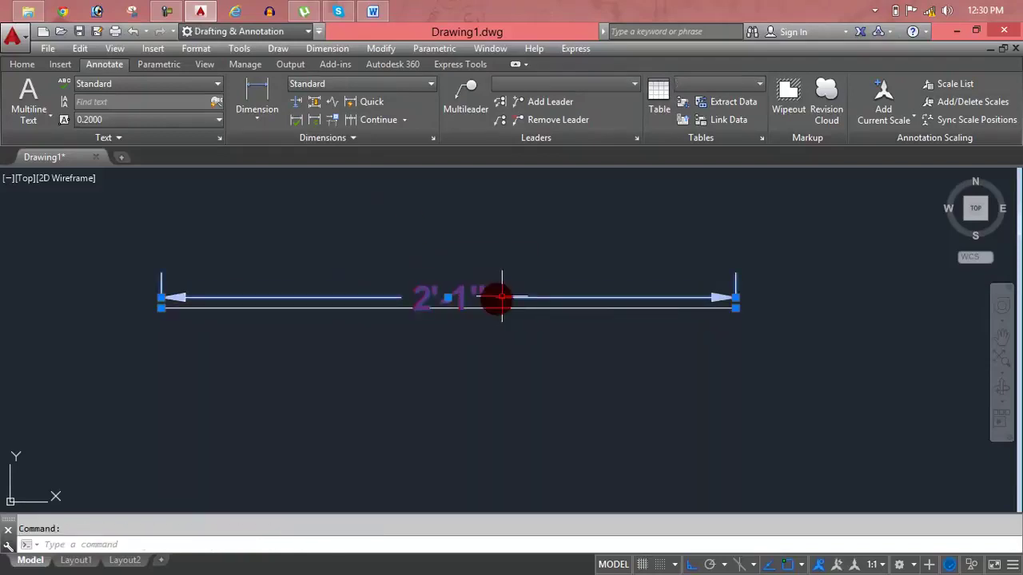
{"action": "left_click", "coordinate": [469, 299]}
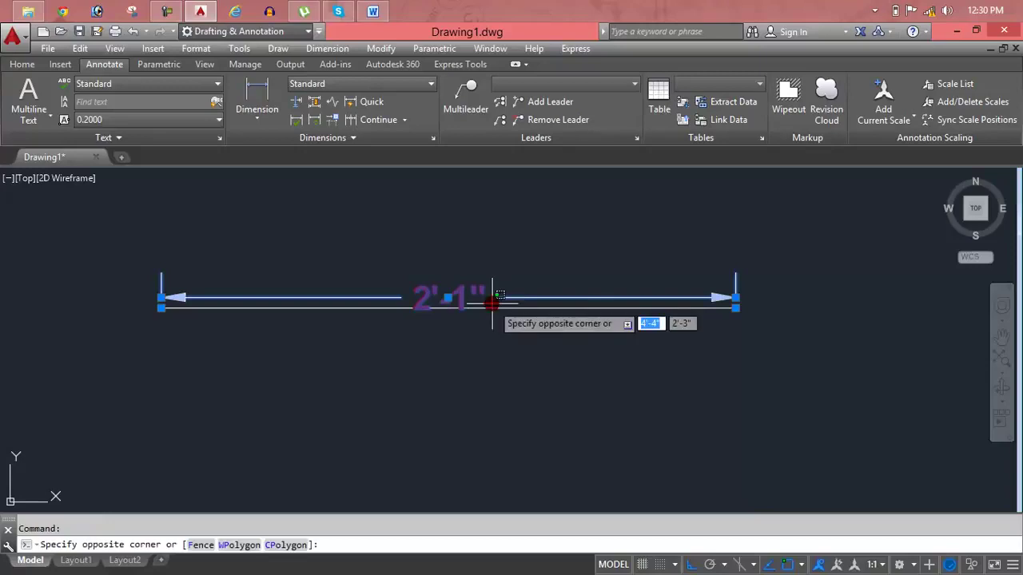
{"action": "left_click", "coordinate": [384, 12]}
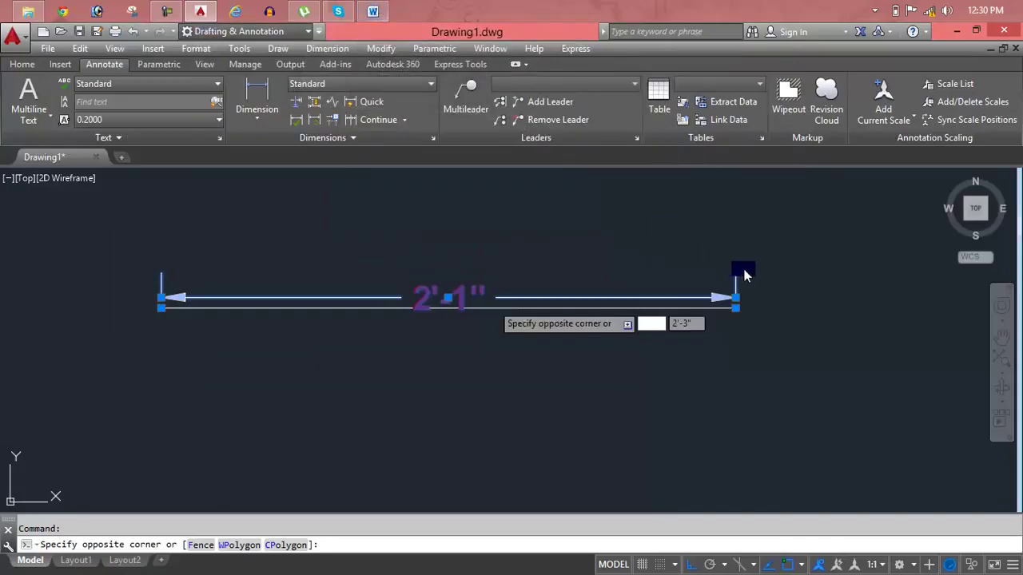
- Window-select the 2'-1" dimension and its line and delete them
{"action": "key", "text": "Escape"}
{"action": "left_click", "coordinate": [756, 260]}
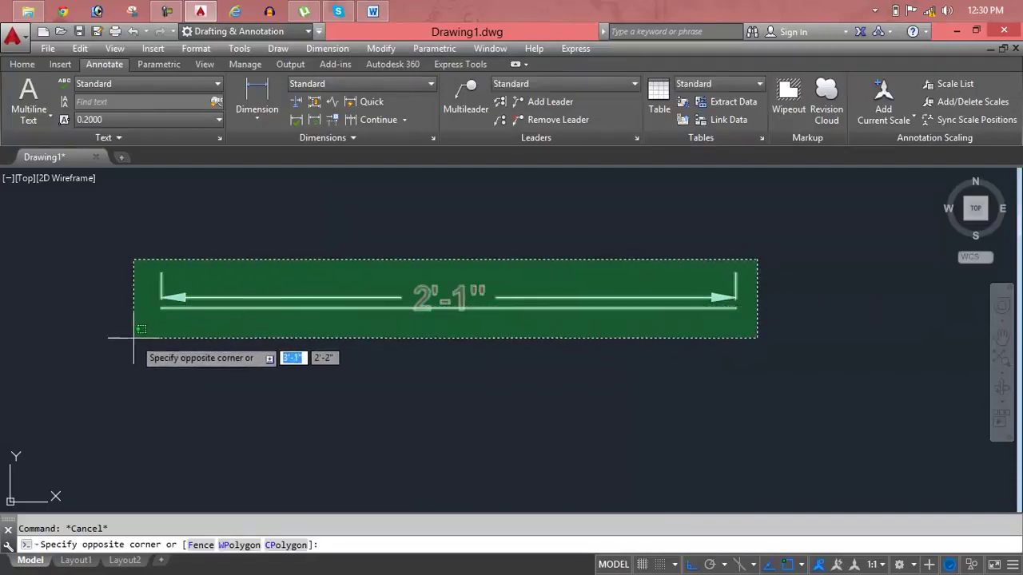
{"action": "left_click", "coordinate": [136, 338]}
{"action": "key", "text": "Delete"}
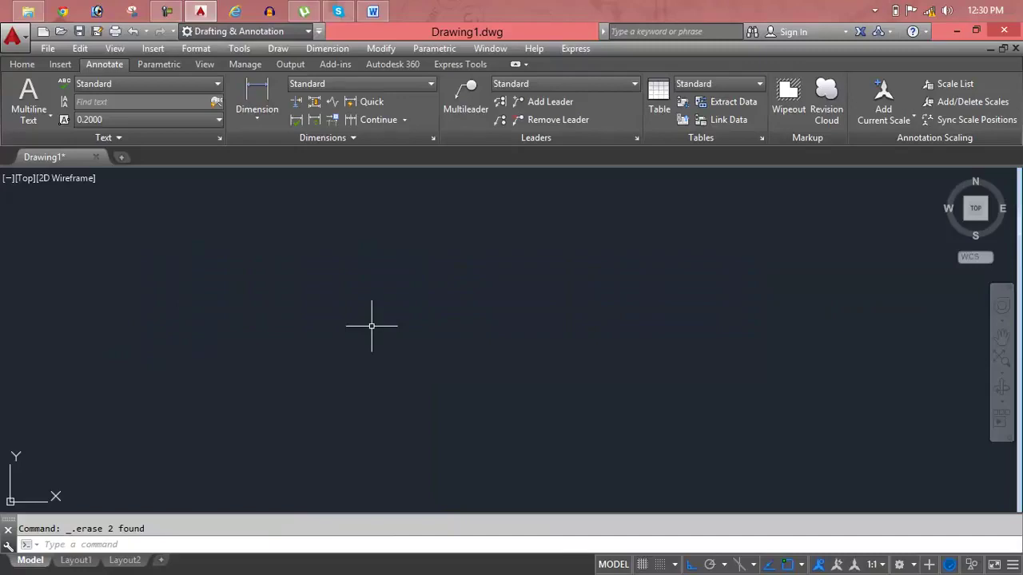